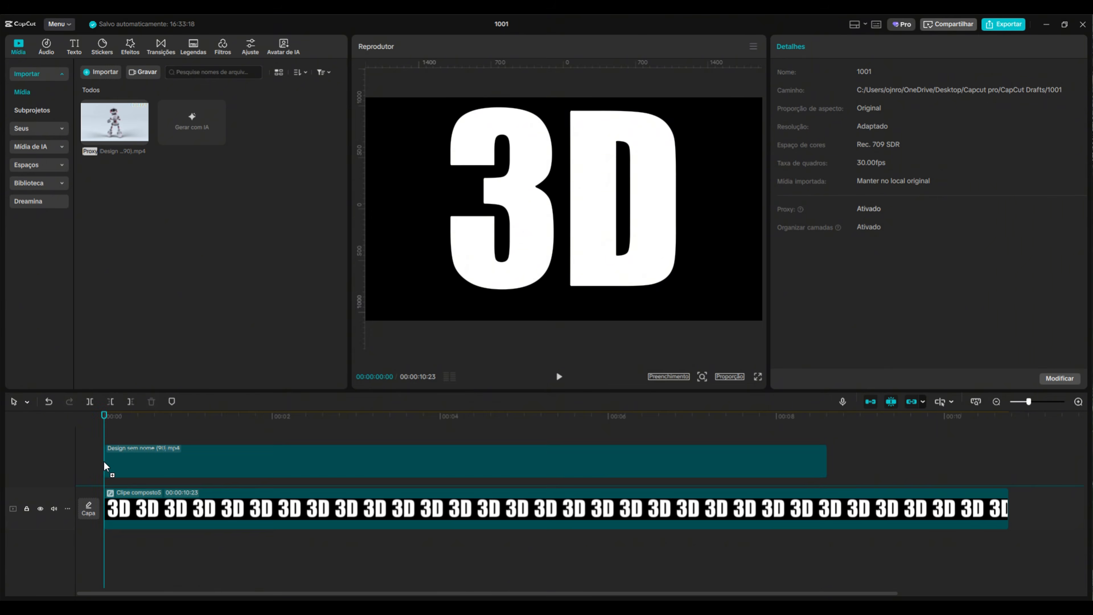
Trim the 3D text clip so it ends where the robot video ends
{"action": "left_click", "coordinate": [829, 434]}
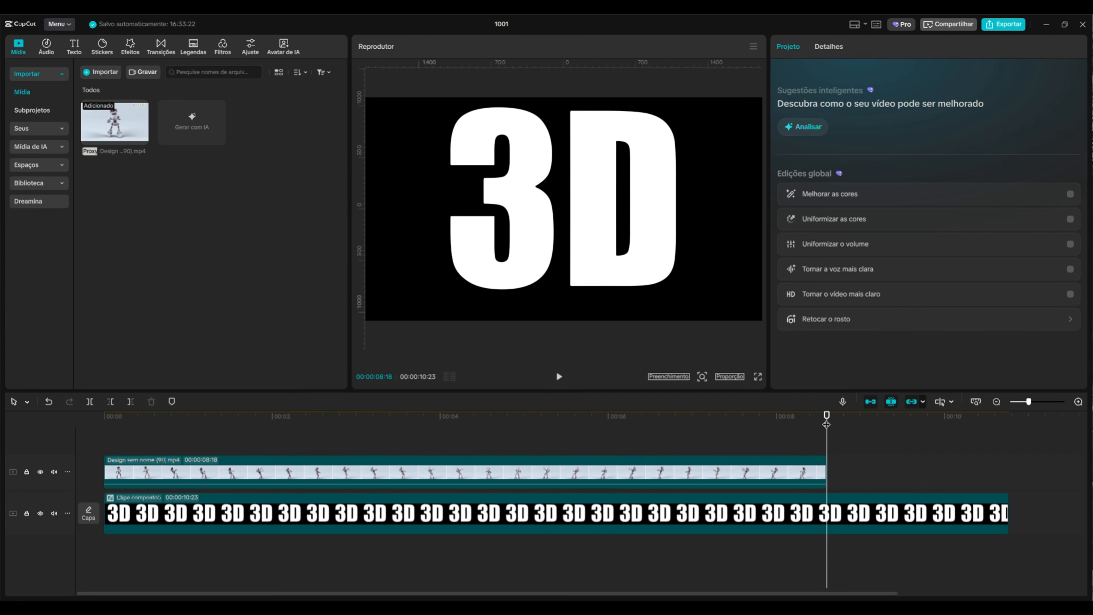
{"action": "key", "text": "w"}
{"action": "left_click_drag", "start_coordinate": [826, 417], "coordinate": [271, 448]}
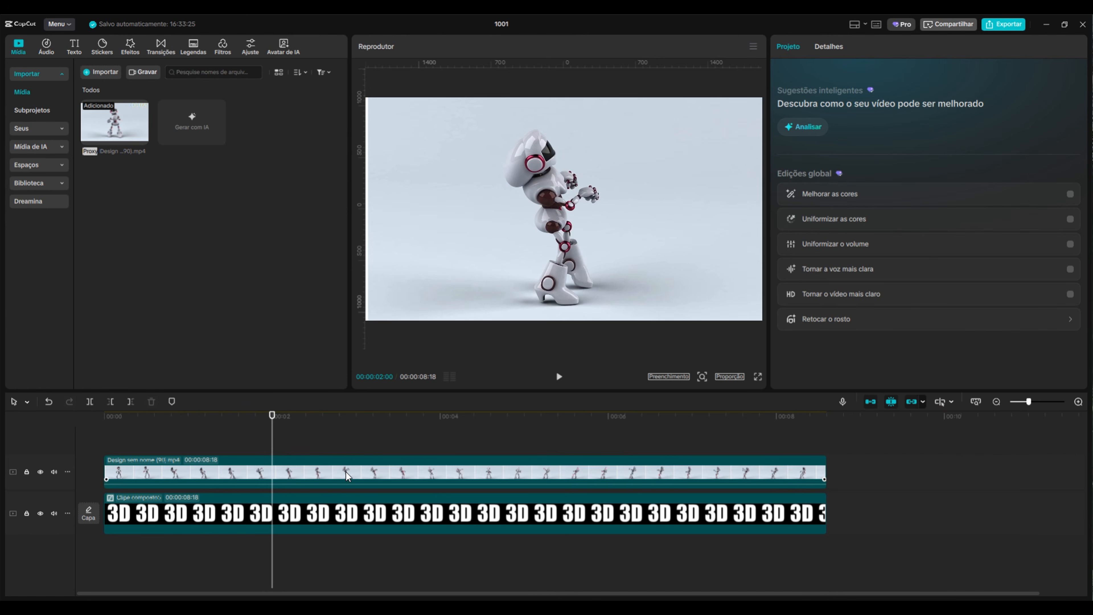
Set the robot clip's blend mode to Multiplicar
{"action": "left_click", "coordinate": [456, 466]}
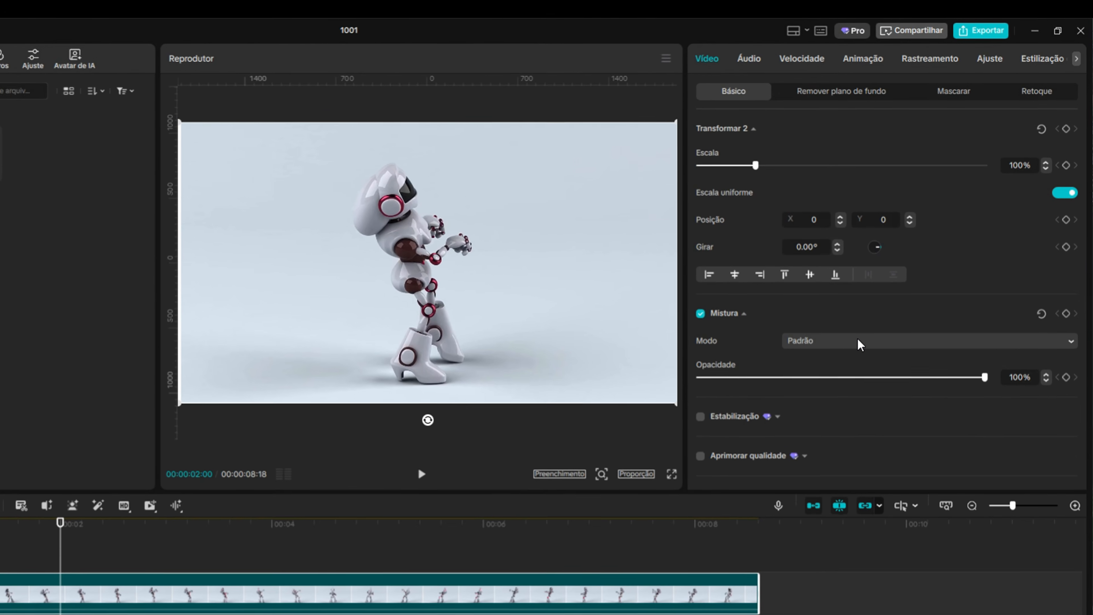
{"action": "left_click", "coordinate": [906, 271]}
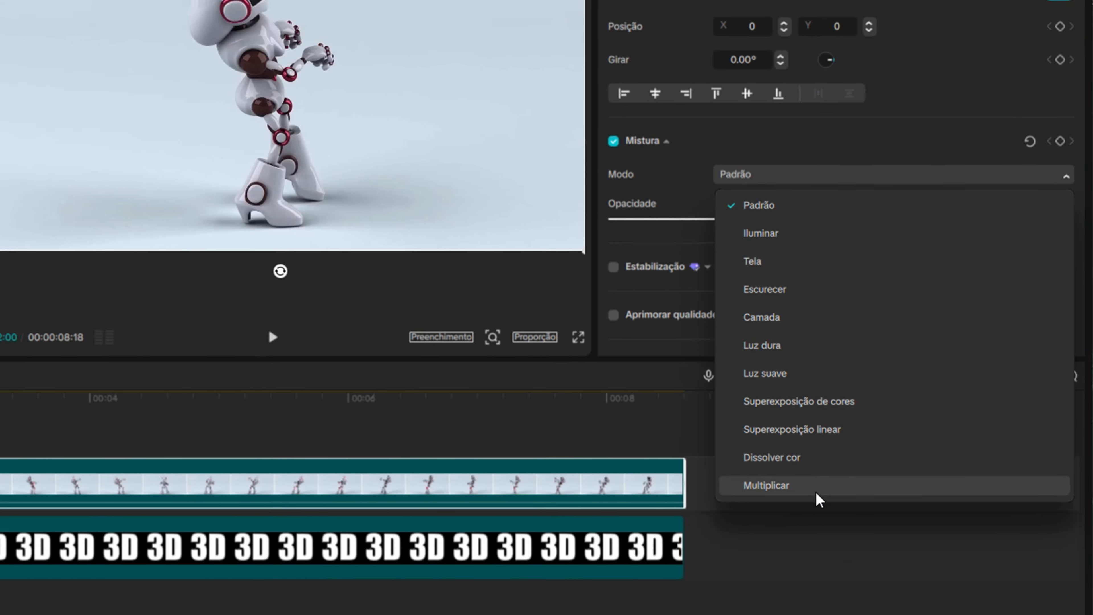
{"action": "left_click", "coordinate": [820, 490]}
{"action": "left_click_drag", "start_coordinate": [268, 415], "coordinate": [93, 431]}
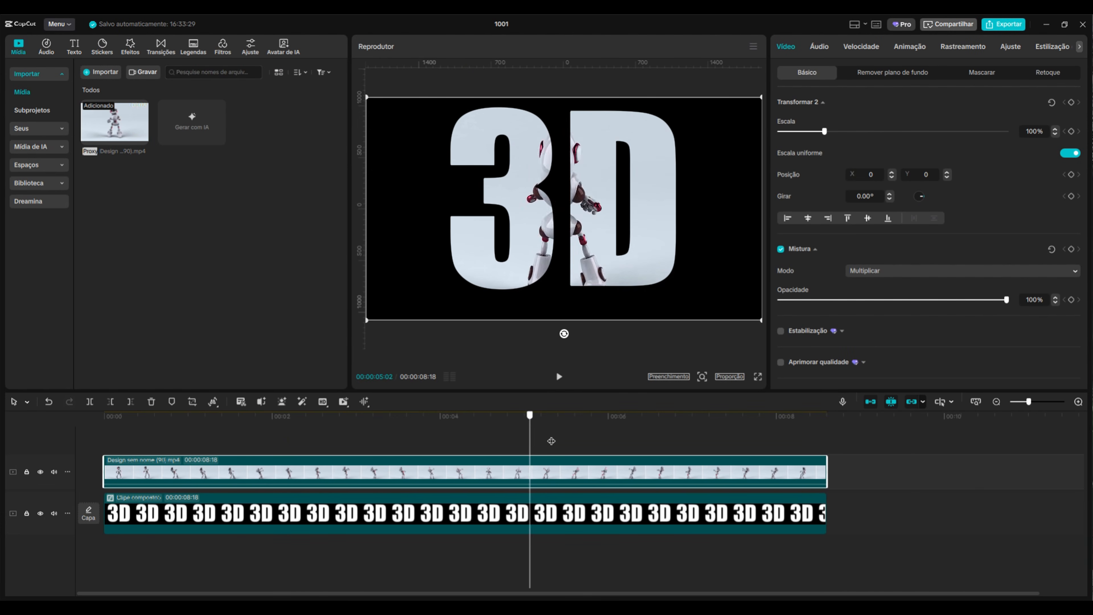
Paste a copy of the robot clip onto a new track above the original, aligned to its start
{"action": "left_click", "coordinate": [191, 447]}
{"action": "left_click", "coordinate": [134, 454]}
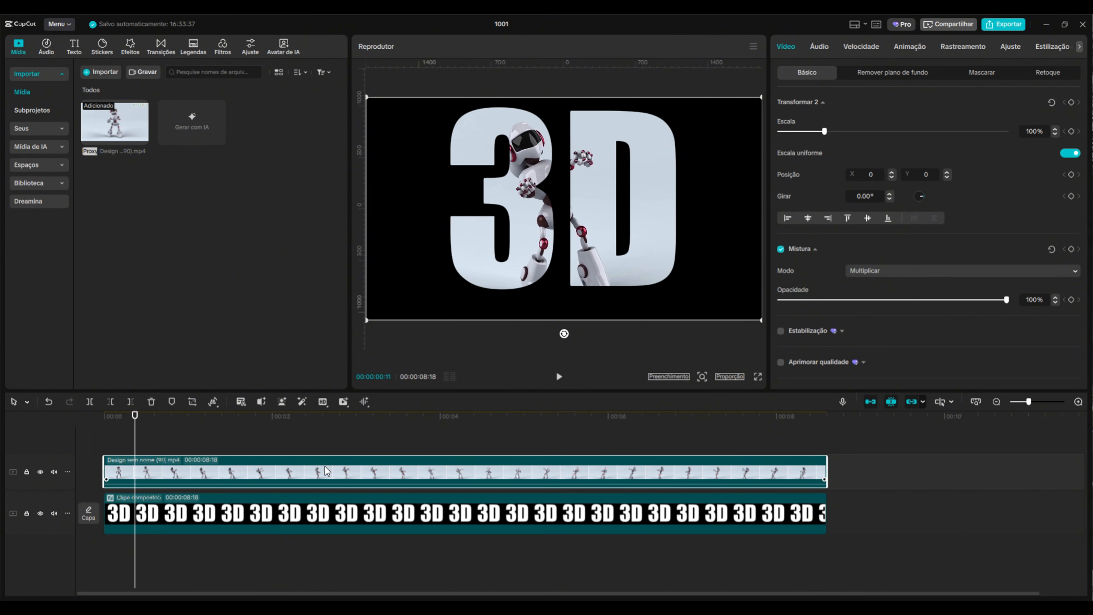
{"action": "key", "text": "ctrl+v"}
{"action": "left_click_drag", "start_coordinate": [318, 473], "coordinate": [220, 472]}
{"action": "left_click_drag", "start_coordinate": [135, 417], "coordinate": [174, 418]}
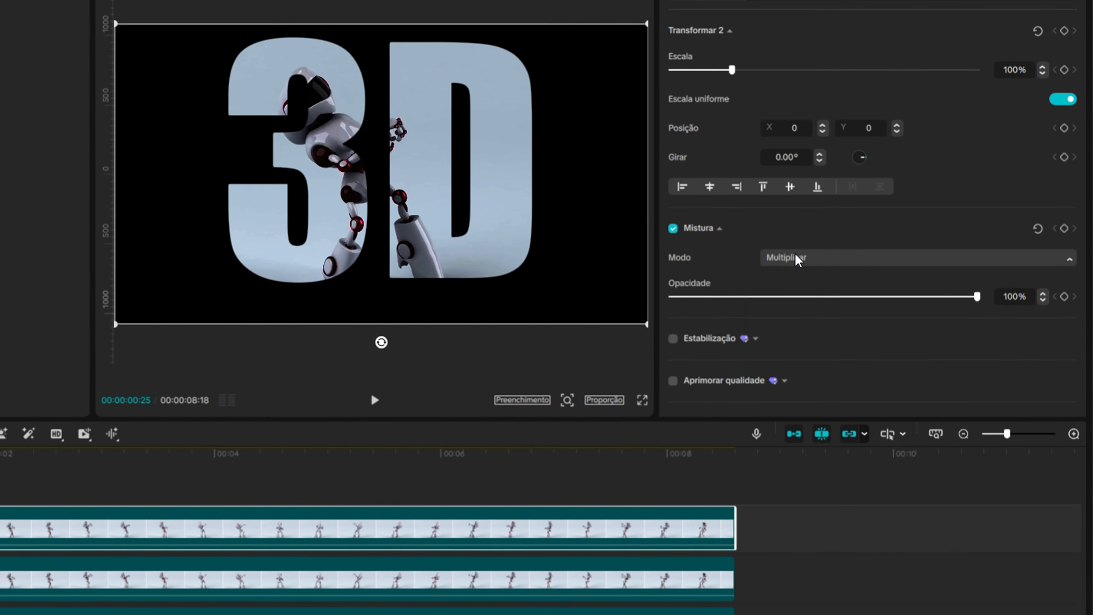
Set the copy's blend mode back to Padrão and enable automatic background removal on it
{"action": "left_click", "coordinate": [837, 261]}
{"action": "left_click", "coordinate": [819, 307]}
{"action": "left_click", "coordinate": [828, 27]}
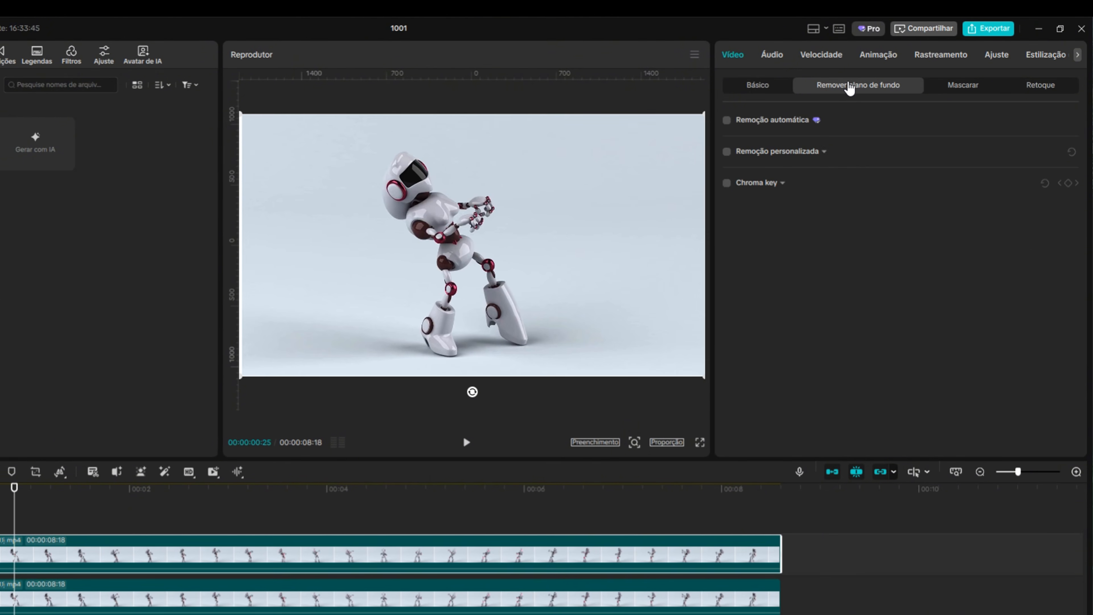
{"action": "left_click", "coordinate": [726, 121]}
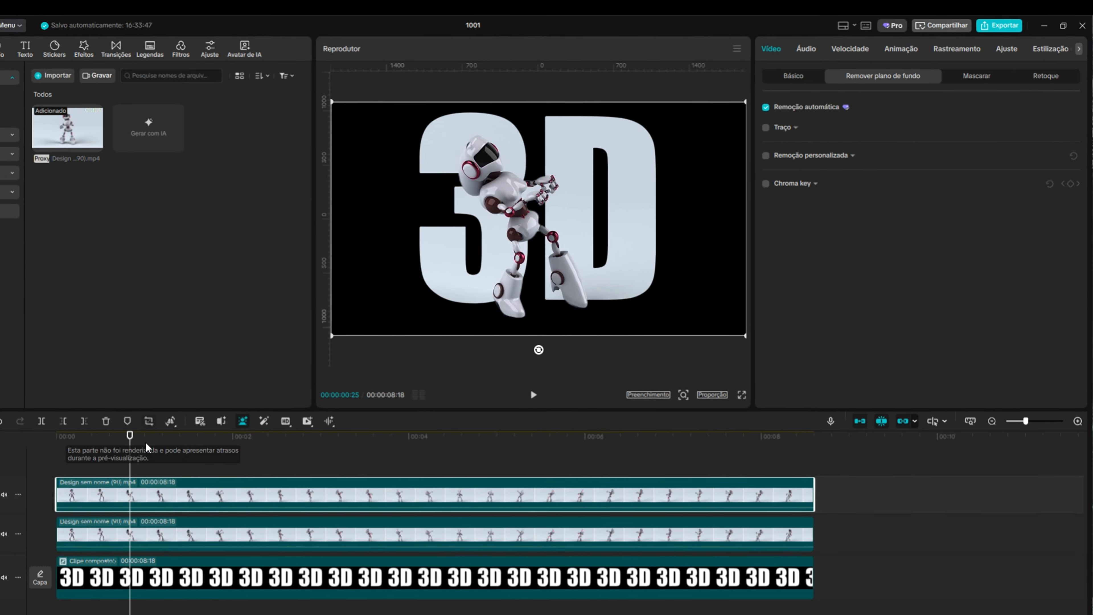
Select both robot clips and scale them down to 84%
{"action": "left_click_drag", "start_coordinate": [15, 500], "coordinate": [685, 472]}
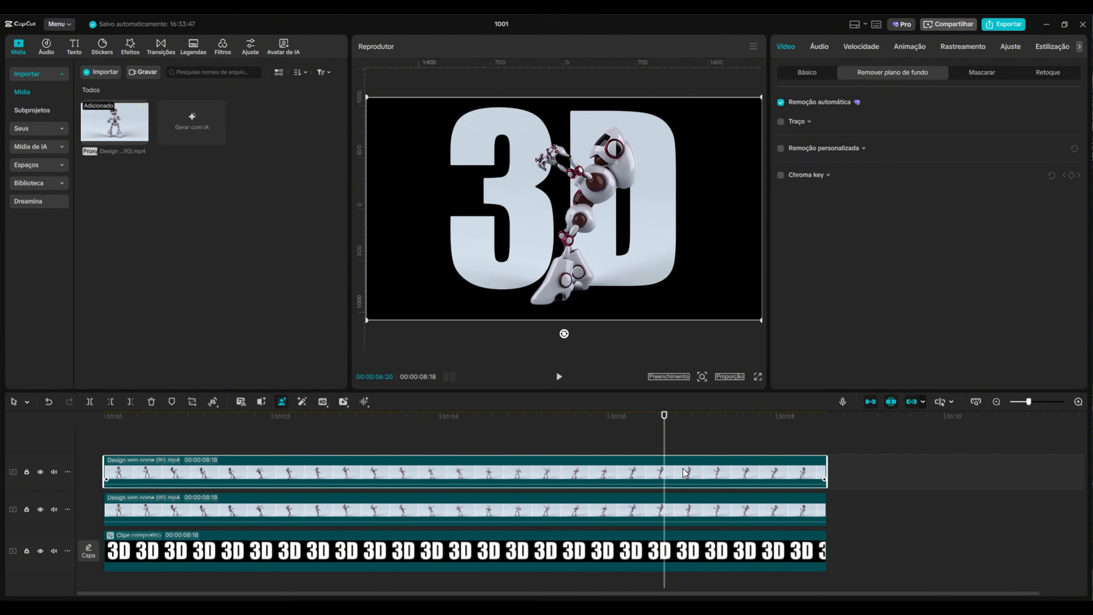
{"action": "scroll", "coordinate": [856, 473], "scroll_direction": "down", "scroll_amount": 1}
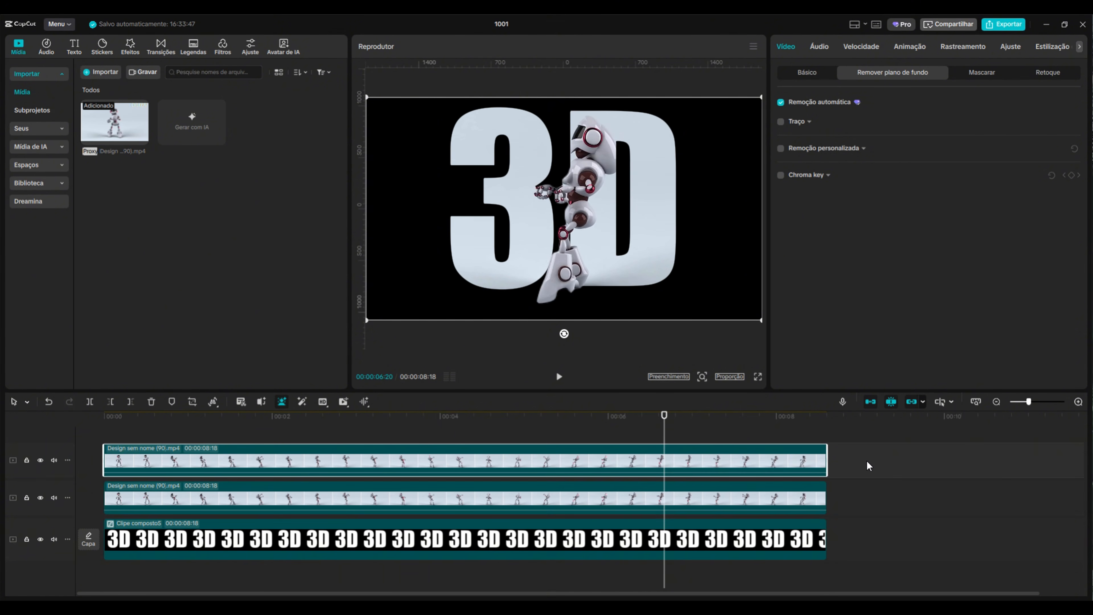
{"action": "left_click_drag", "start_coordinate": [866, 463], "coordinate": [663, 494]}
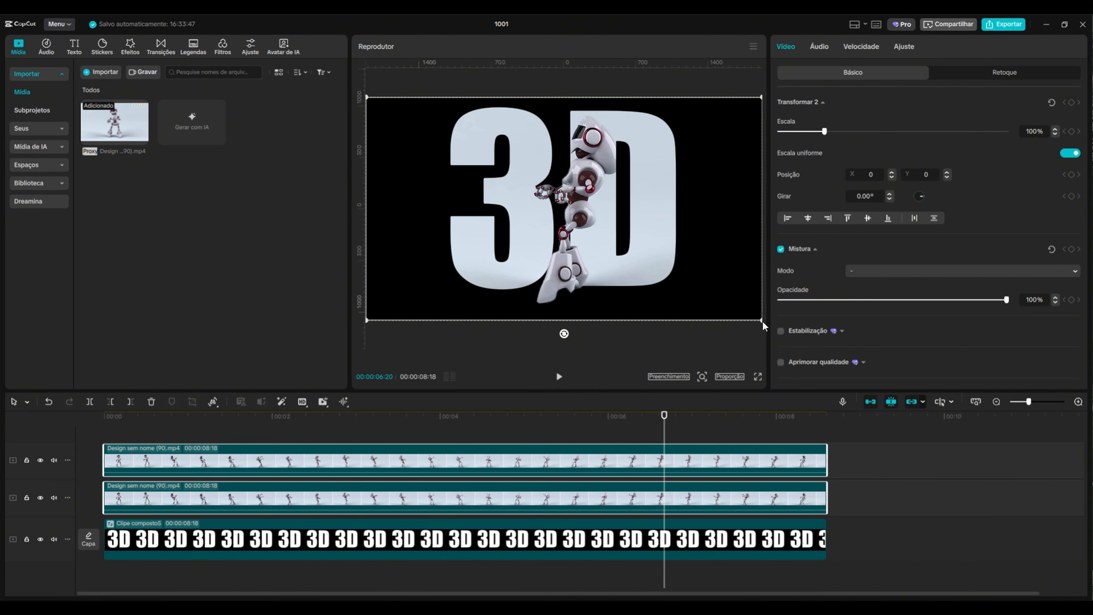
{"action": "left_click_drag", "start_coordinate": [762, 320], "coordinate": [707, 278]}
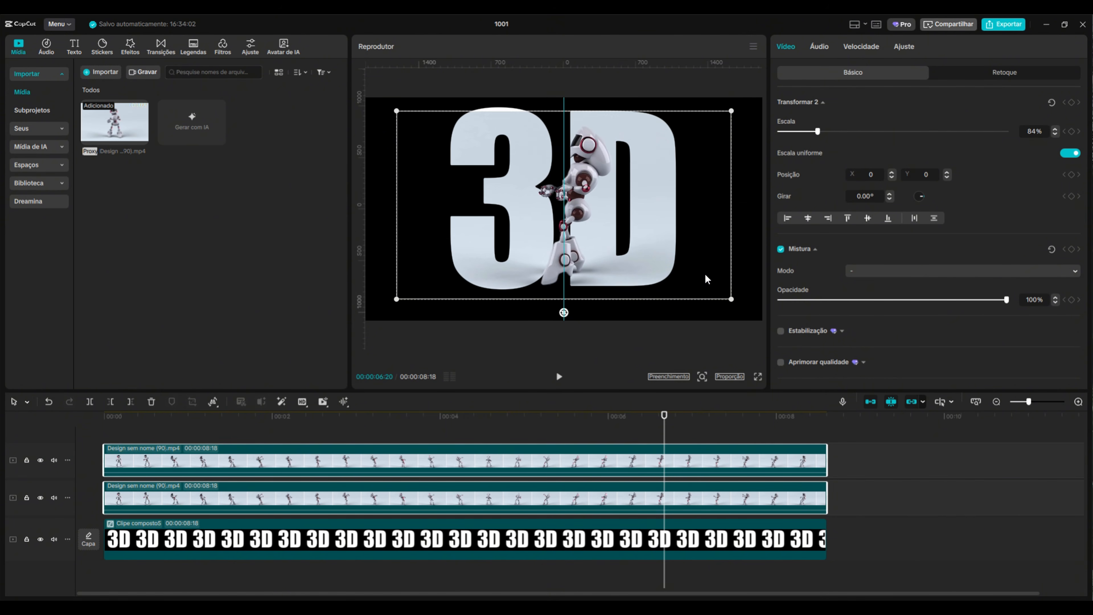
Play back the composition from the start to review the robot effect
{"action": "left_click_drag", "start_coordinate": [663, 415], "coordinate": [88, 449]}
{"action": "left_click", "coordinate": [559, 378]}
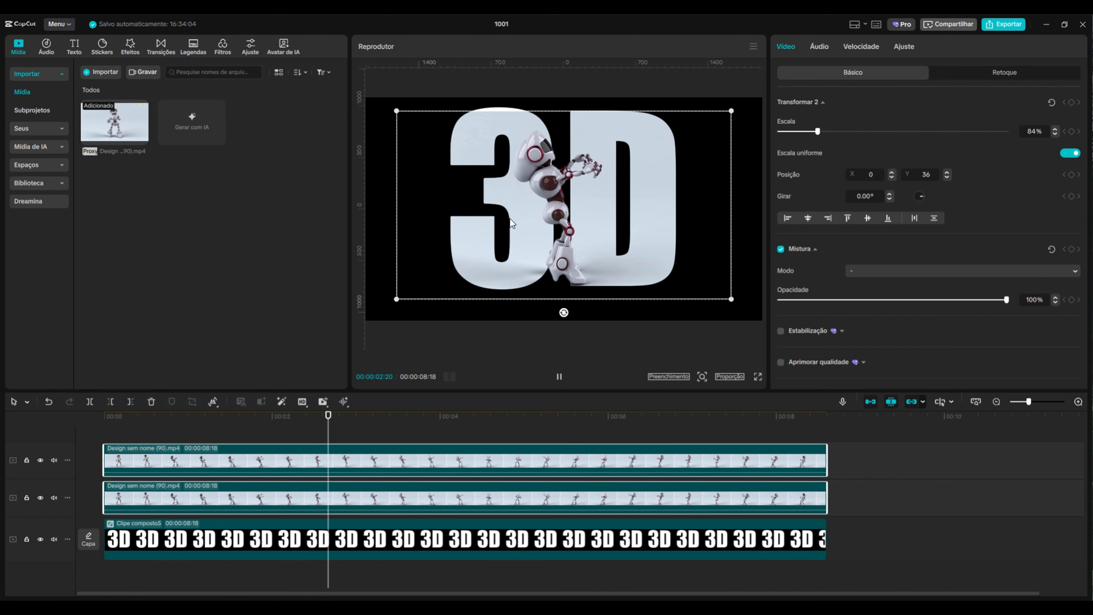
{"action": "left_click", "coordinate": [641, 345]}
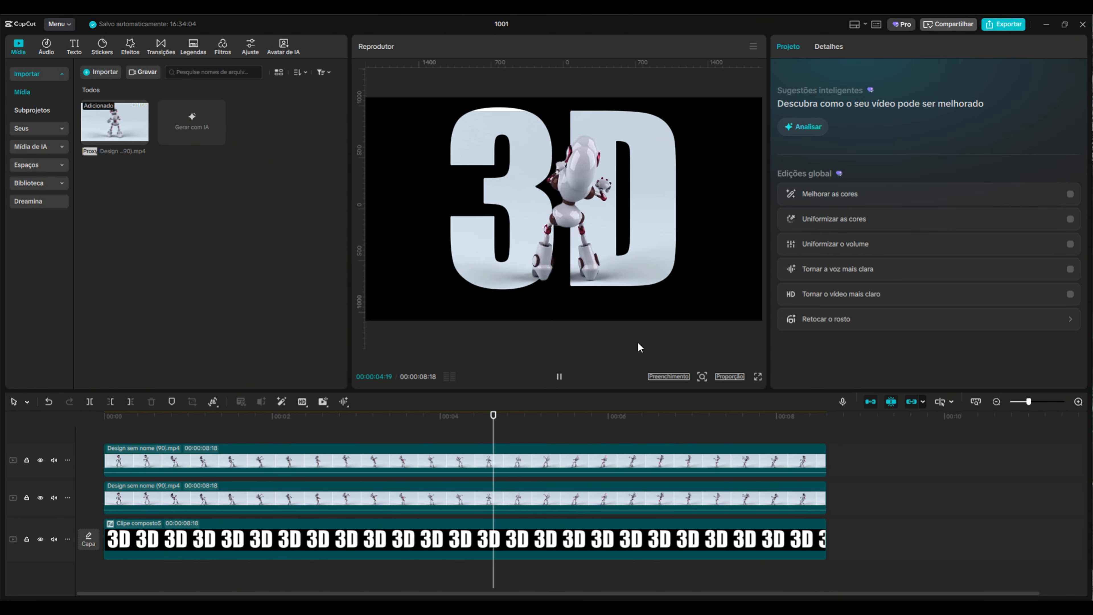
{"action": "left_click_drag", "start_coordinate": [643, 426], "coordinate": [240, 437]}
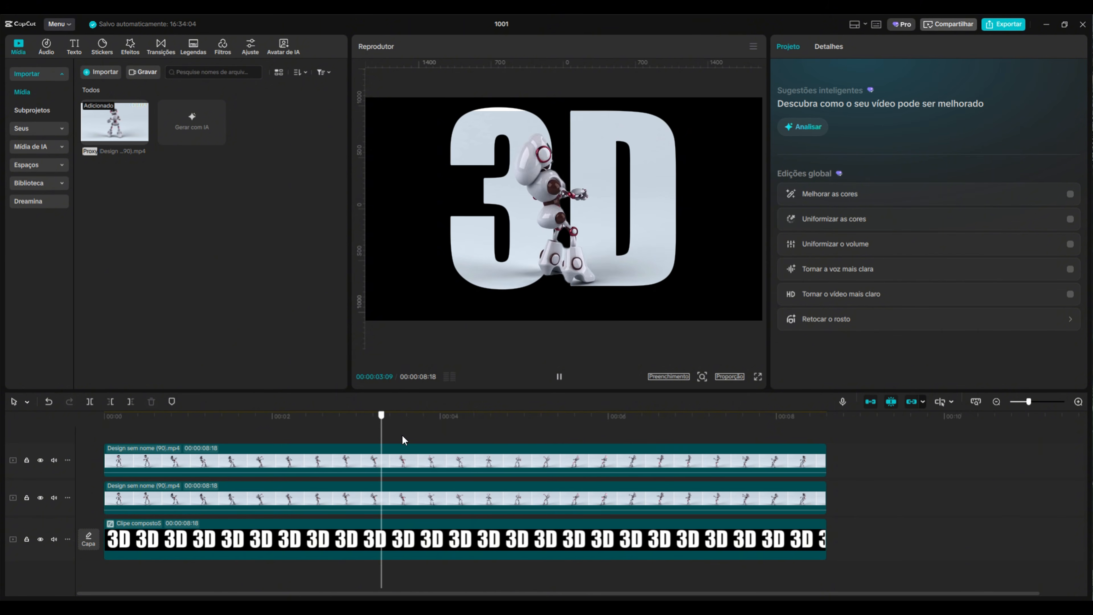
Hide and re-show the top robot track while scrubbing to compare the effect
{"action": "left_click", "coordinate": [41, 459]}
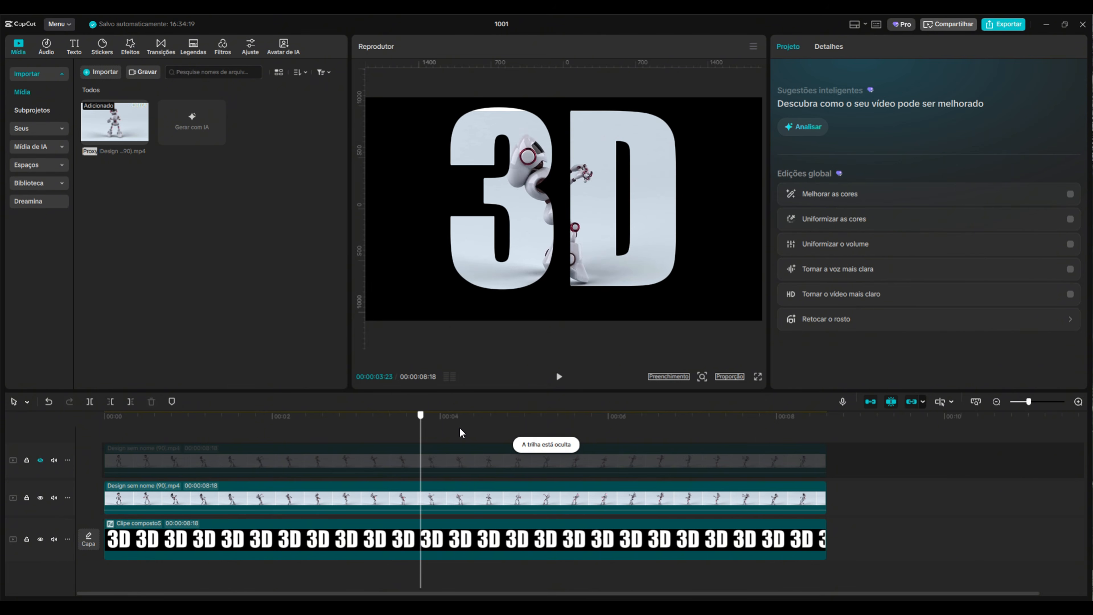
{"action": "left_click_drag", "start_coordinate": [296, 443], "coordinate": [532, 444]}
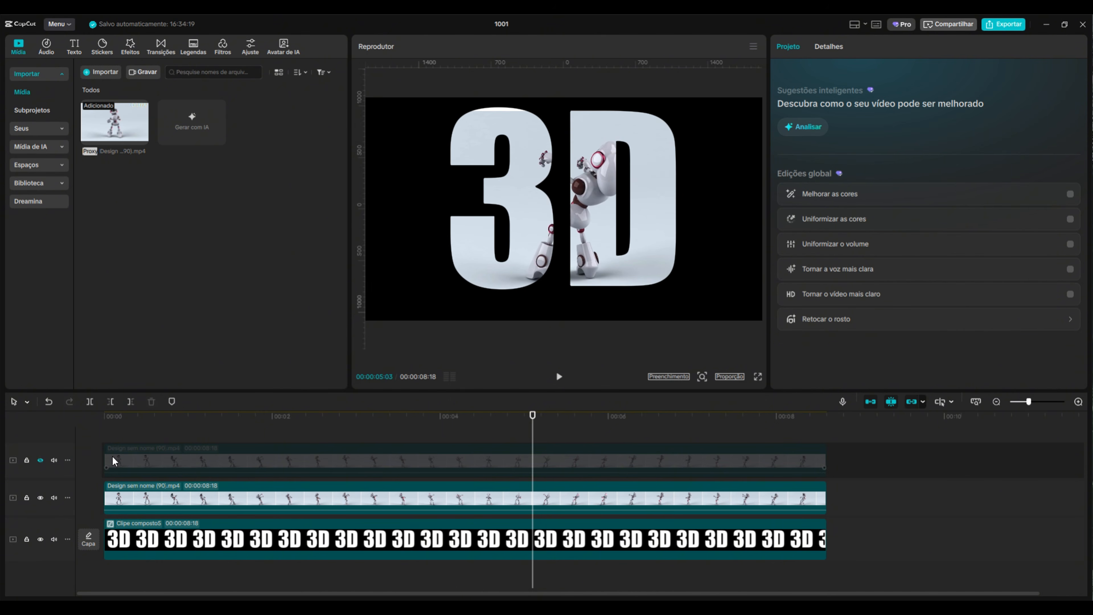
{"action": "left_click", "coordinate": [40, 459]}
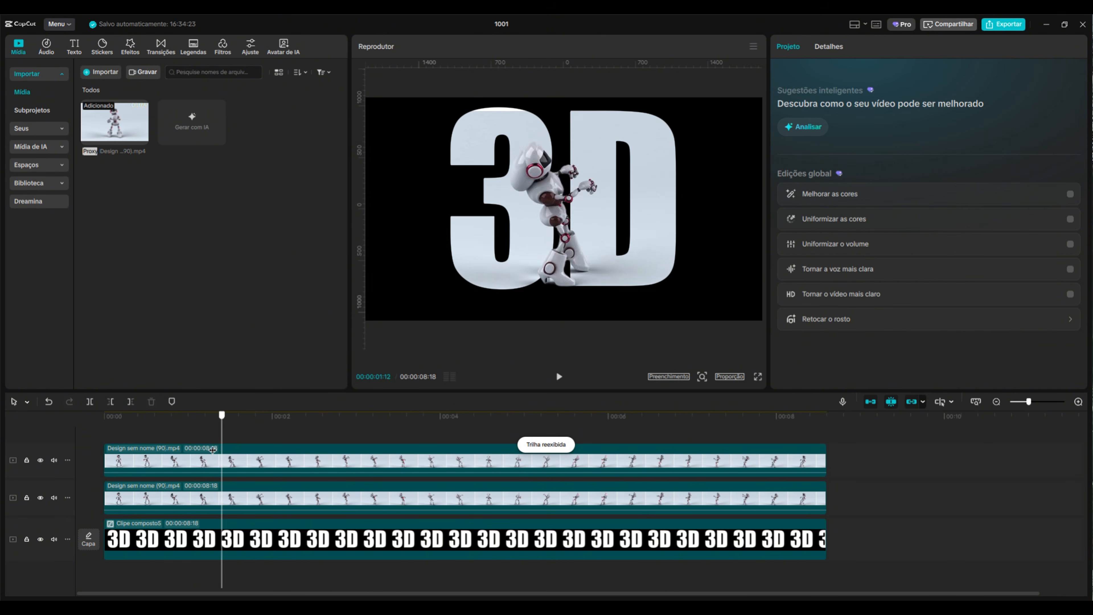
{"action": "left_click_drag", "start_coordinate": [212, 449], "coordinate": [92, 437]}
{"action": "left_click_drag", "start_coordinate": [286, 438], "coordinate": [646, 437]}
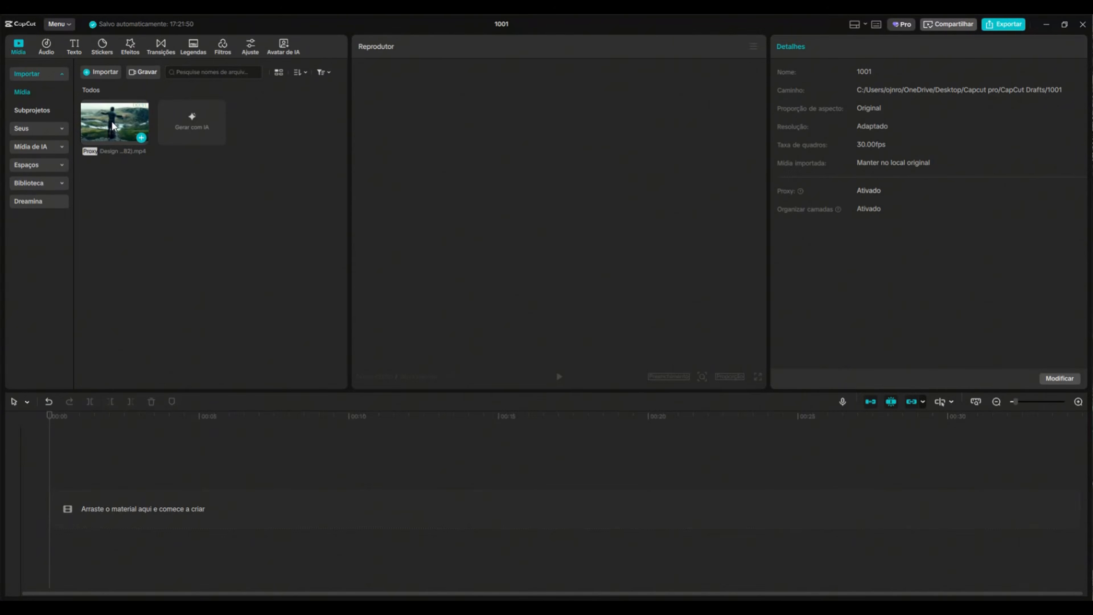
Add a text mask to the landscape clip and set its text to NATUREZA
{"action": "left_click_drag", "start_coordinate": [113, 122], "coordinate": [112, 417]}
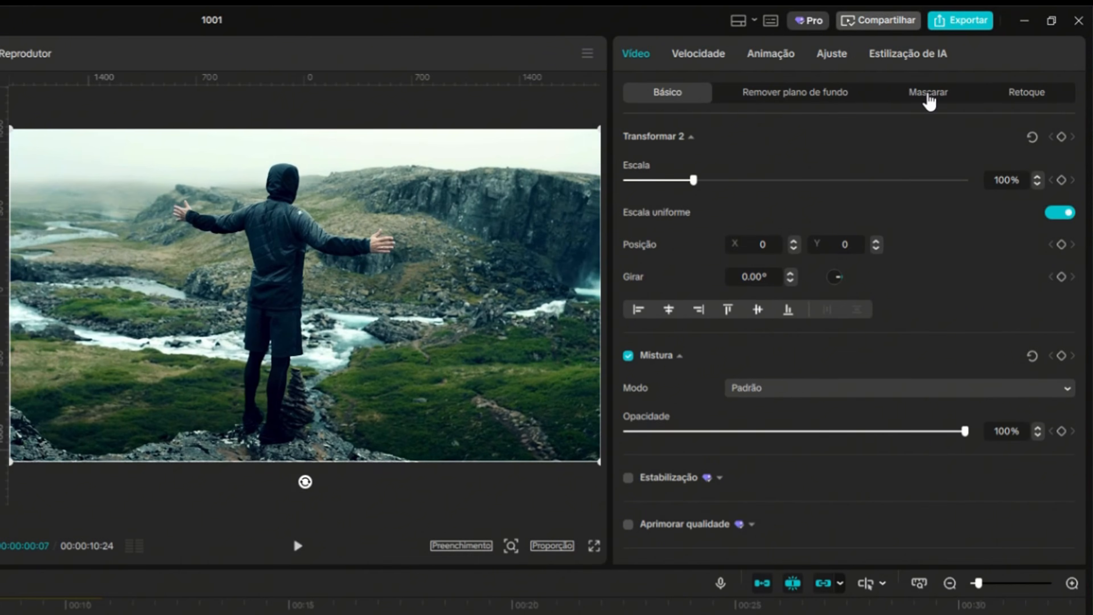
{"action": "left_click", "coordinate": [928, 95]}
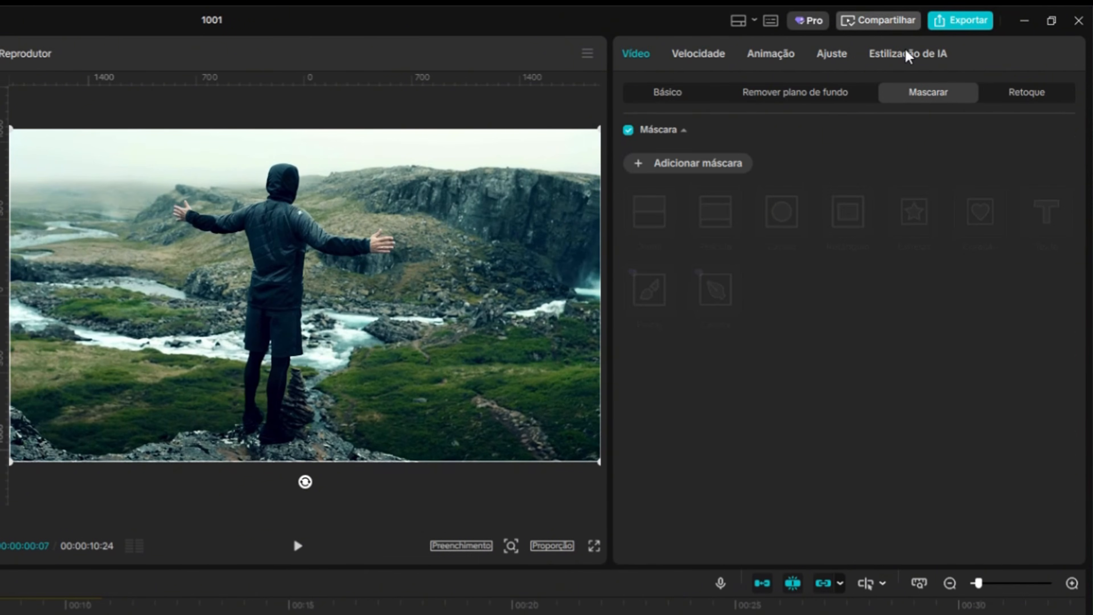
{"action": "left_click", "coordinate": [638, 163]}
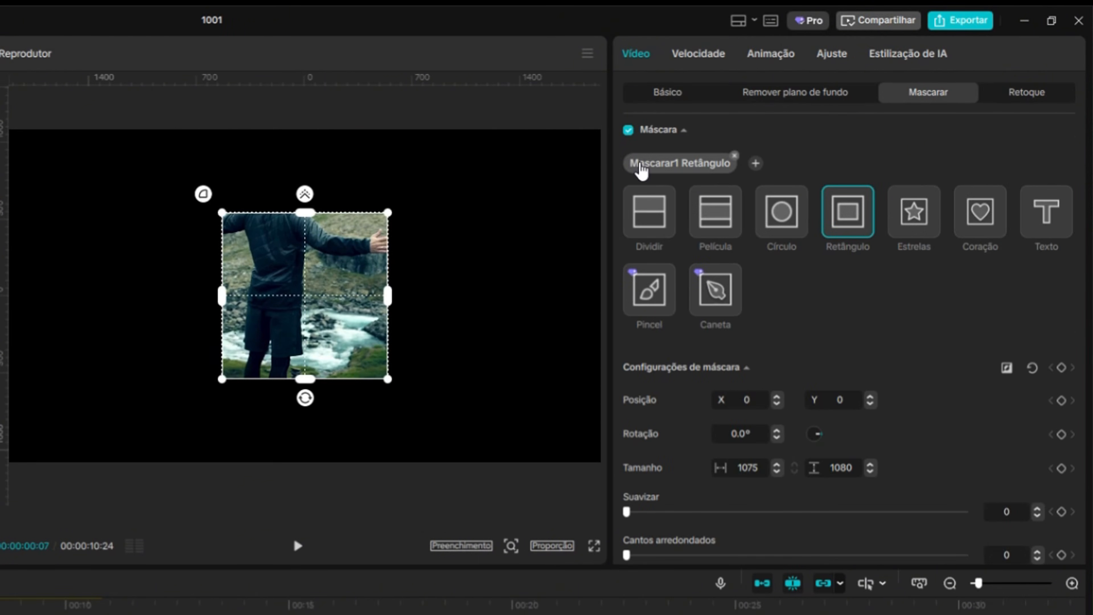
{"action": "left_click", "coordinate": [1053, 225]}
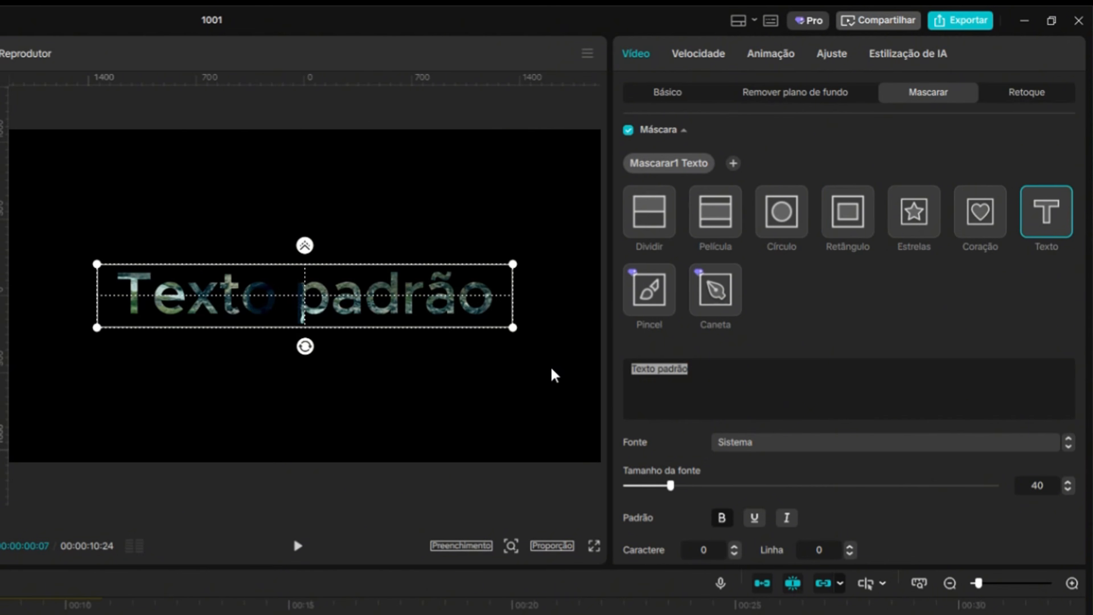
{"action": "type", "text": "NATUREZA"}
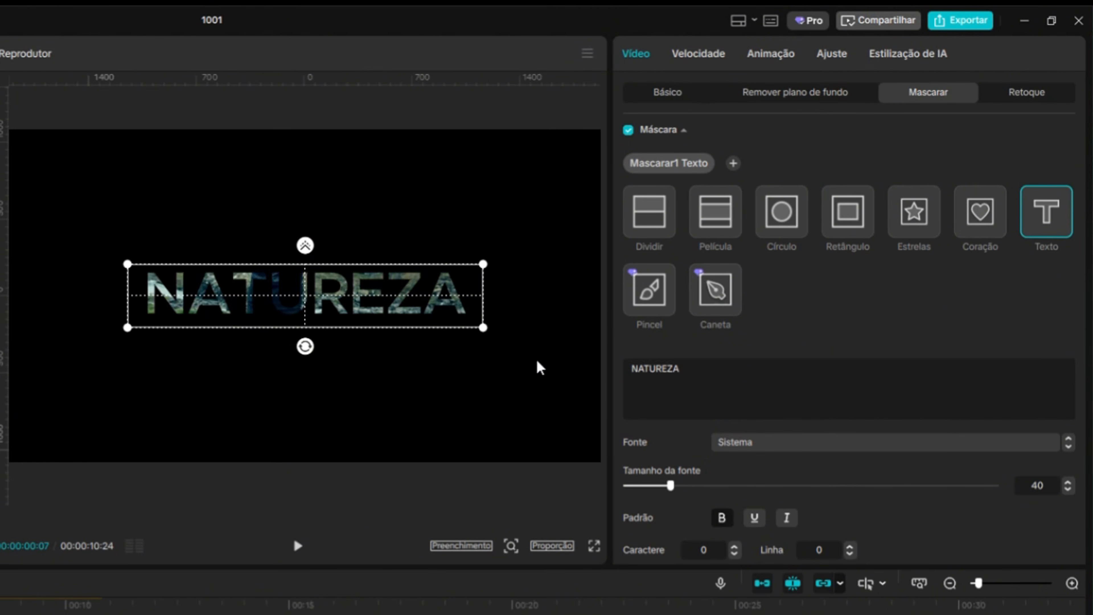
Set the mask font to Impact and enlarge the text mask across the frame
{"action": "left_click", "coordinate": [774, 454]}
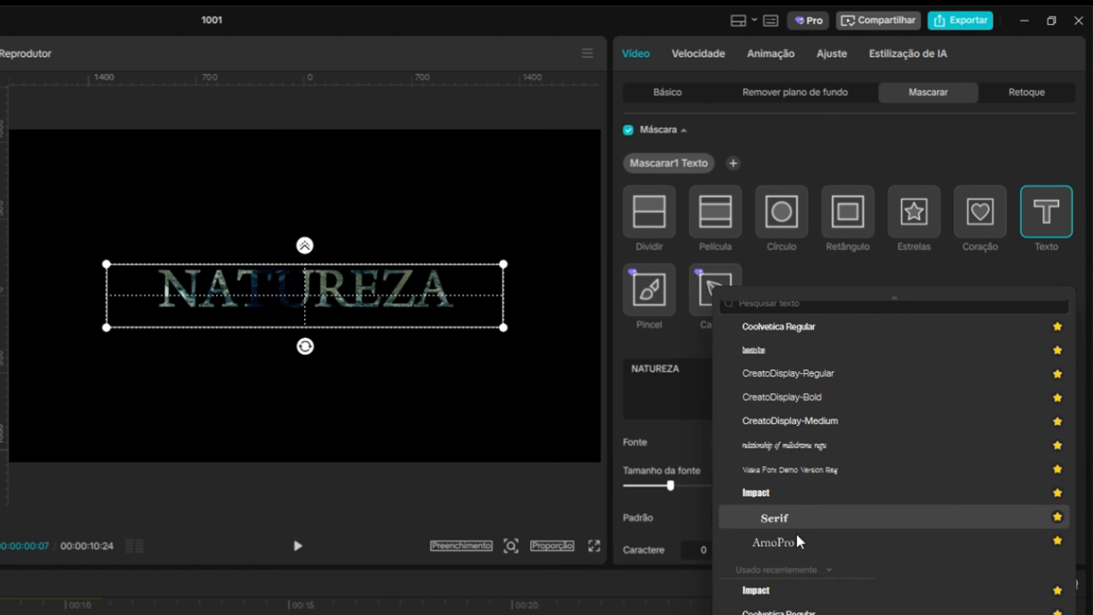
{"action": "left_click", "coordinate": [753, 589]}
{"action": "left_click_drag", "start_coordinate": [445, 324], "coordinate": [579, 400]}
Increase the mask's character spacing and move the mask toward the upper part of the frame
{"action": "scroll", "coordinate": [808, 471], "scroll_direction": "down", "scroll_amount": 3}
{"action": "scroll", "coordinate": [808, 471], "scroll_direction": "down", "scroll_amount": 1}
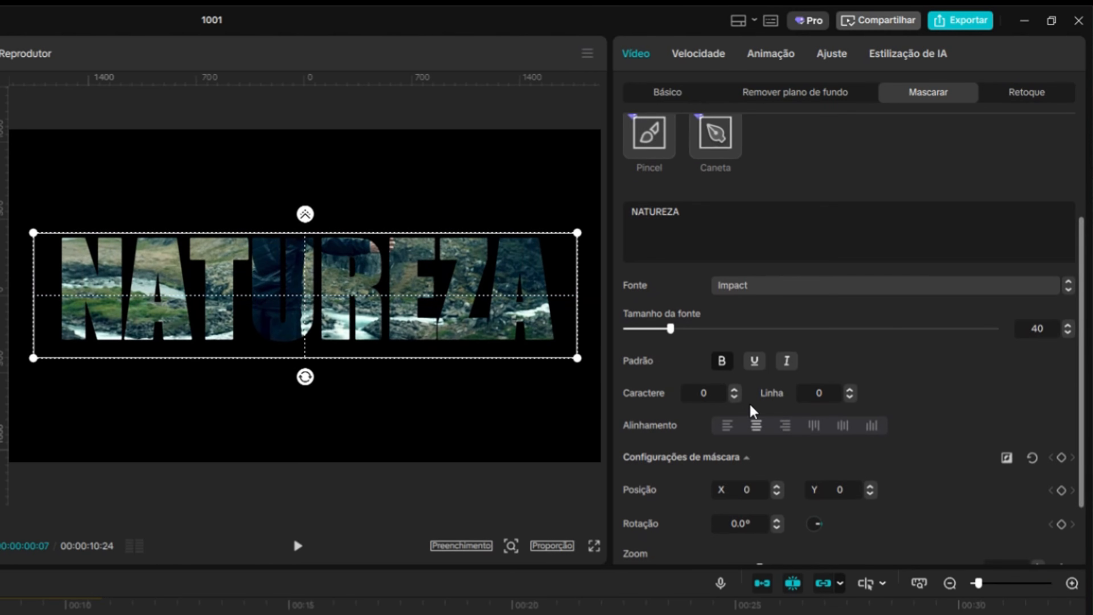
{"action": "left_click", "coordinate": [735, 389]}
{"action": "left_click_drag", "start_coordinate": [362, 324], "coordinate": [361, 248]}
{"action": "left_click_drag", "start_coordinate": [111, 420], "coordinate": [108, 447]}
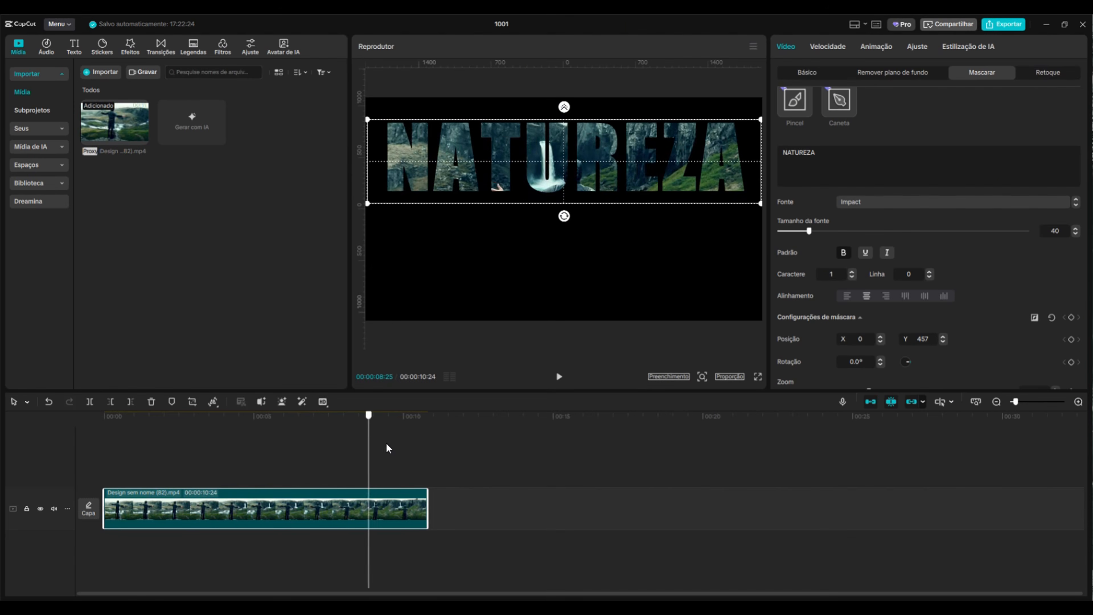
{"action": "left_click", "coordinate": [330, 448]}
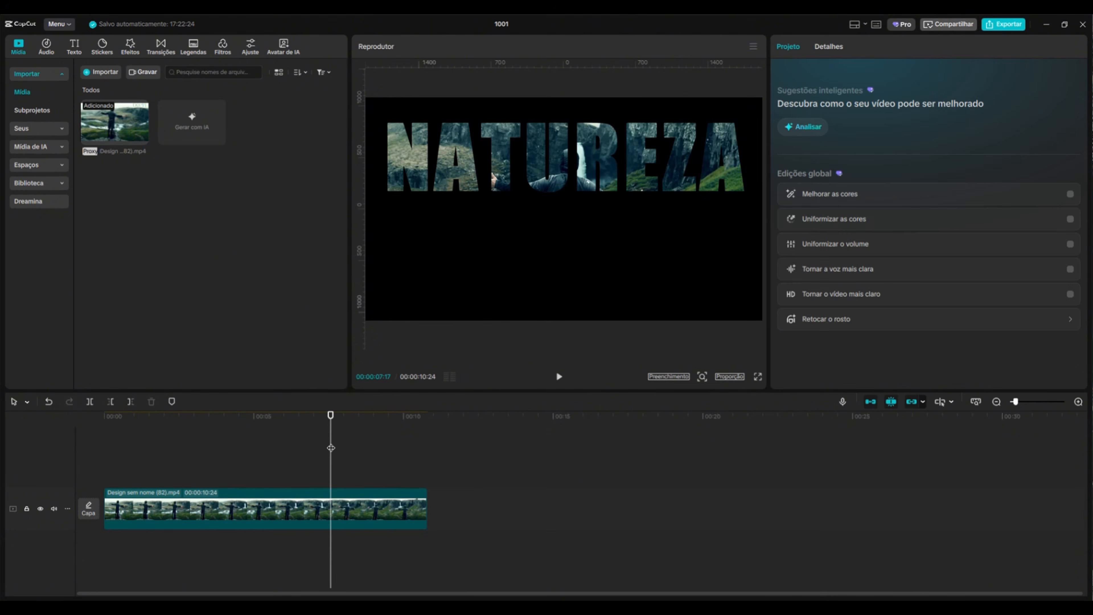
Add a default text clip at the start and extend it to the landscape clip's full length
{"action": "left_click_drag", "start_coordinate": [331, 415], "coordinate": [104, 415]}
{"action": "left_click", "coordinate": [80, 54]}
{"action": "left_click", "coordinate": [122, 107]}
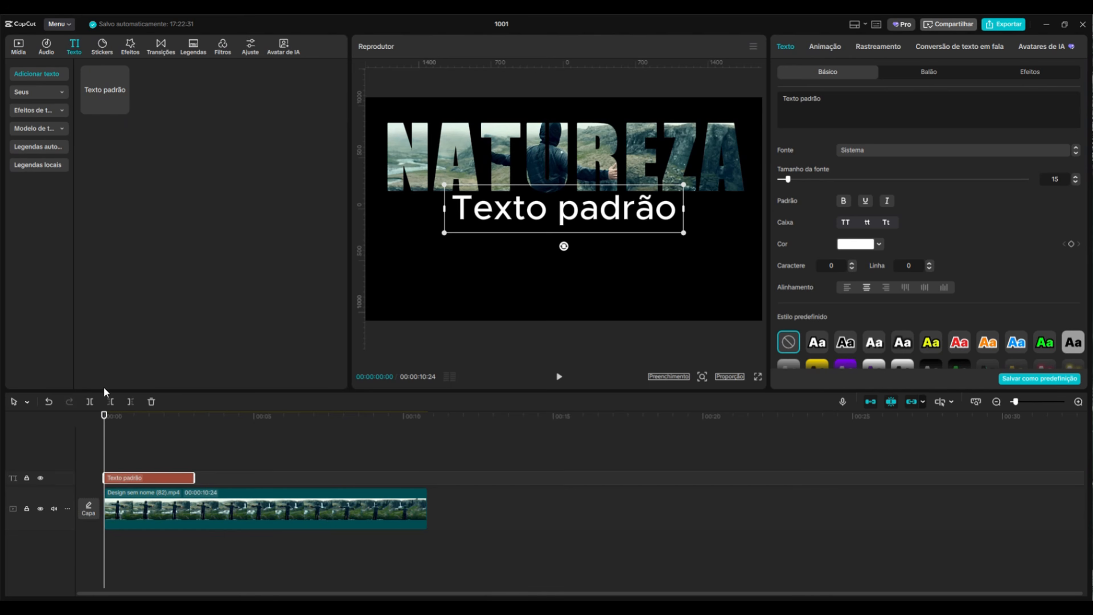
{"action": "left_click_drag", "start_coordinate": [194, 477], "coordinate": [427, 477]}
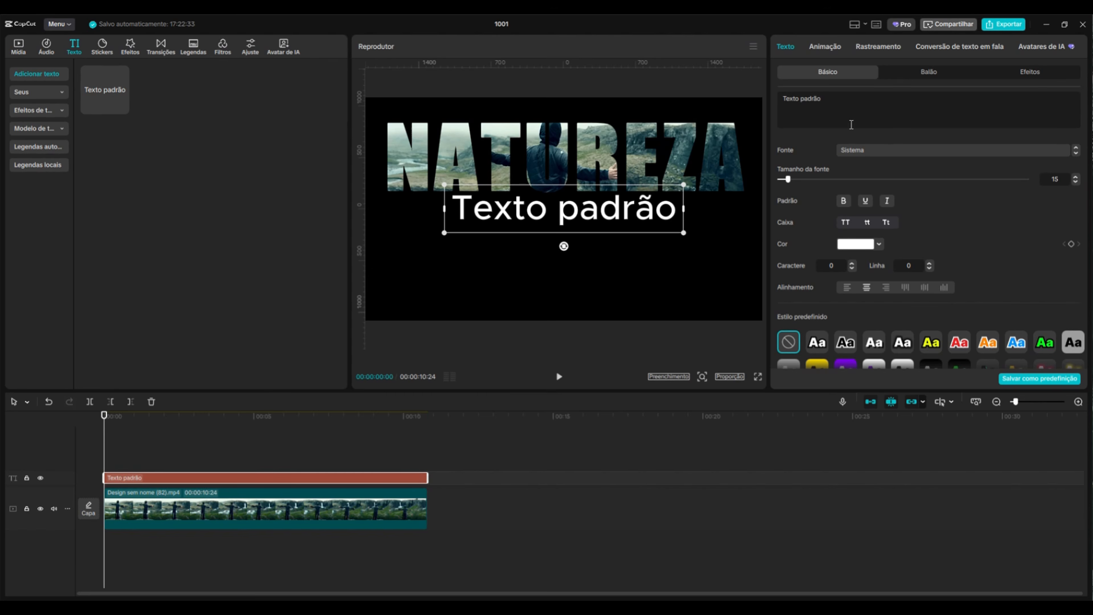
Replace the text content with a filled square symbol ■ from the symbols panel
{"action": "left_click", "coordinate": [774, 95]}
{"action": "key", "text": "BackSpace"}
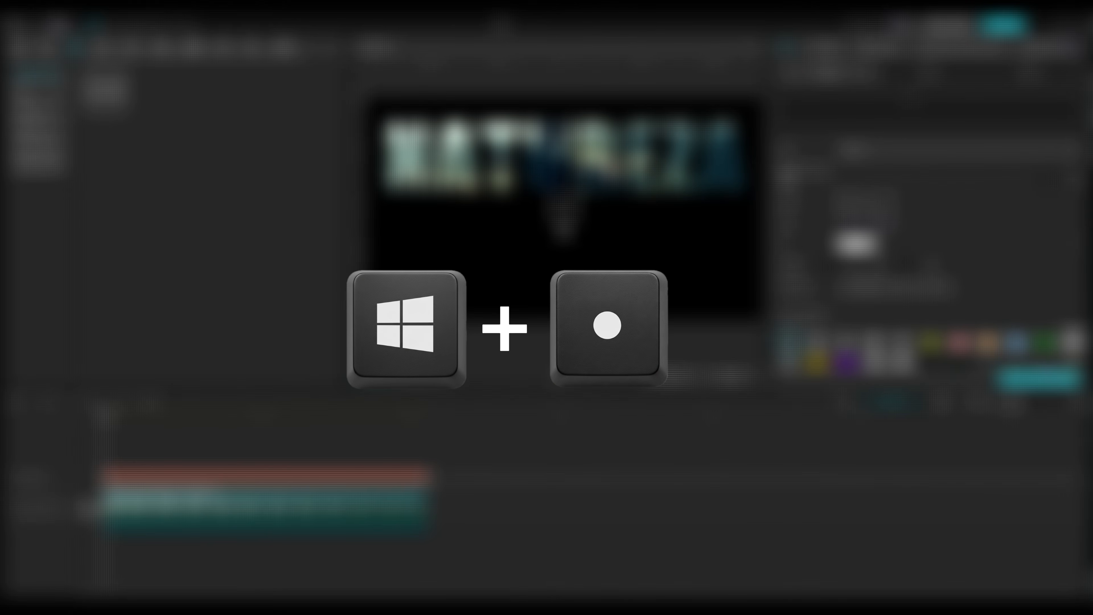
{"action": "key", "text": "super+period"}
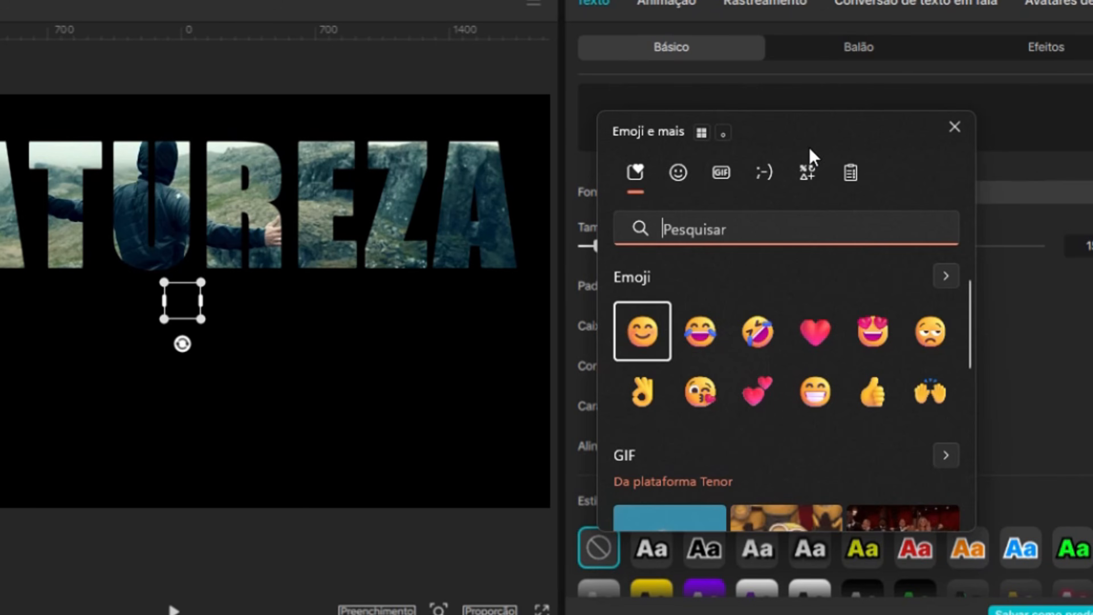
{"action": "left_click", "coordinate": [805, 185]}
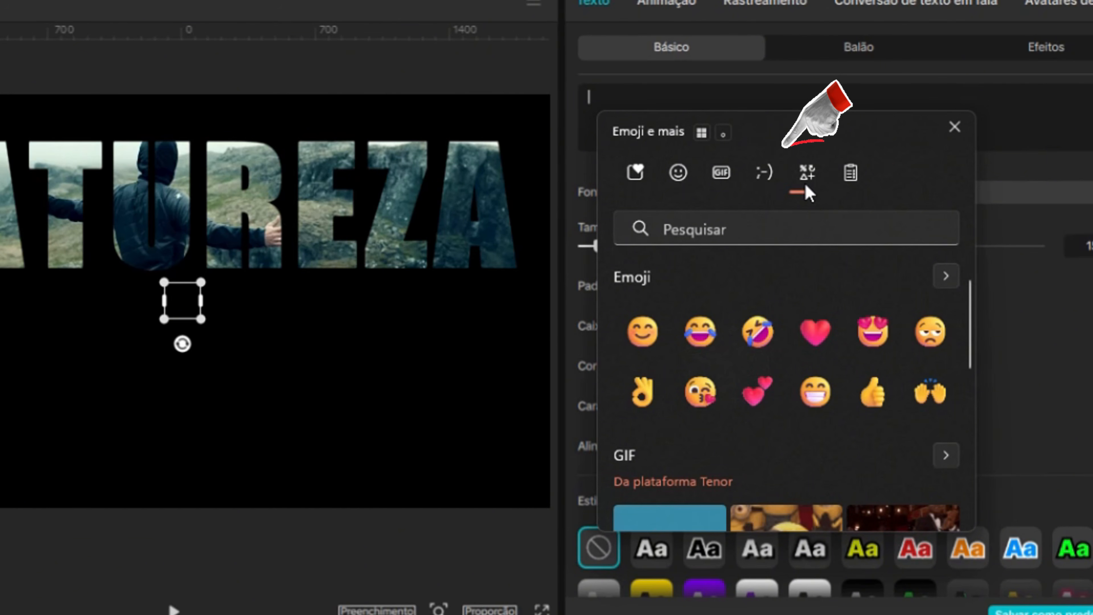
{"action": "left_click", "coordinate": [642, 282]}
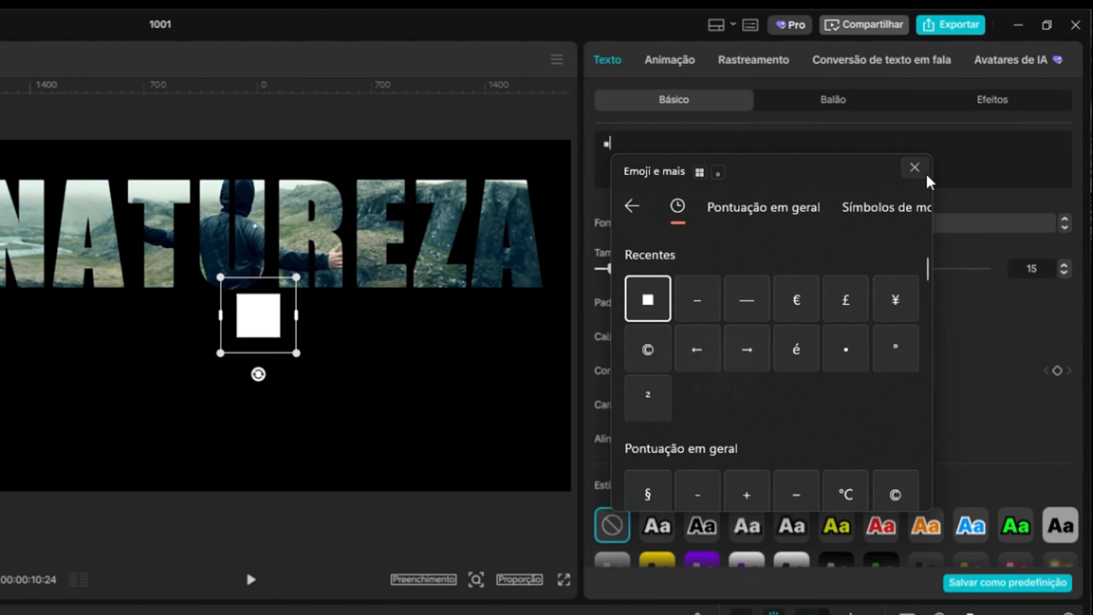
{"action": "left_click", "coordinate": [914, 168]}
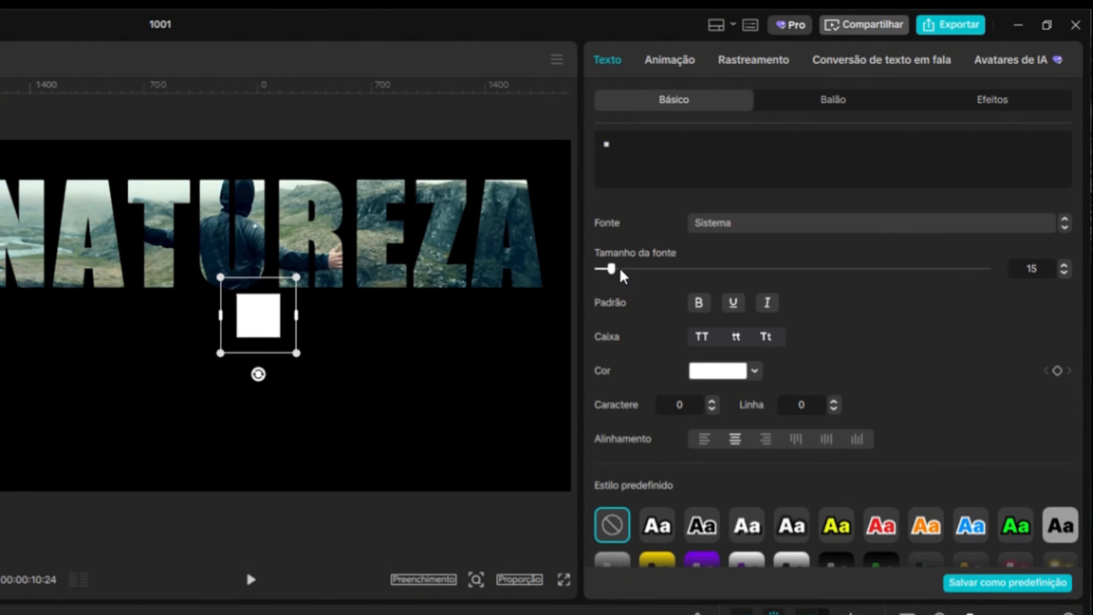
Set the square's font size to 256 and its colour to green 00FF18
{"action": "left_click_drag", "start_coordinate": [608, 268], "coordinate": [882, 276]}
{"action": "left_click", "coordinate": [731, 371]}
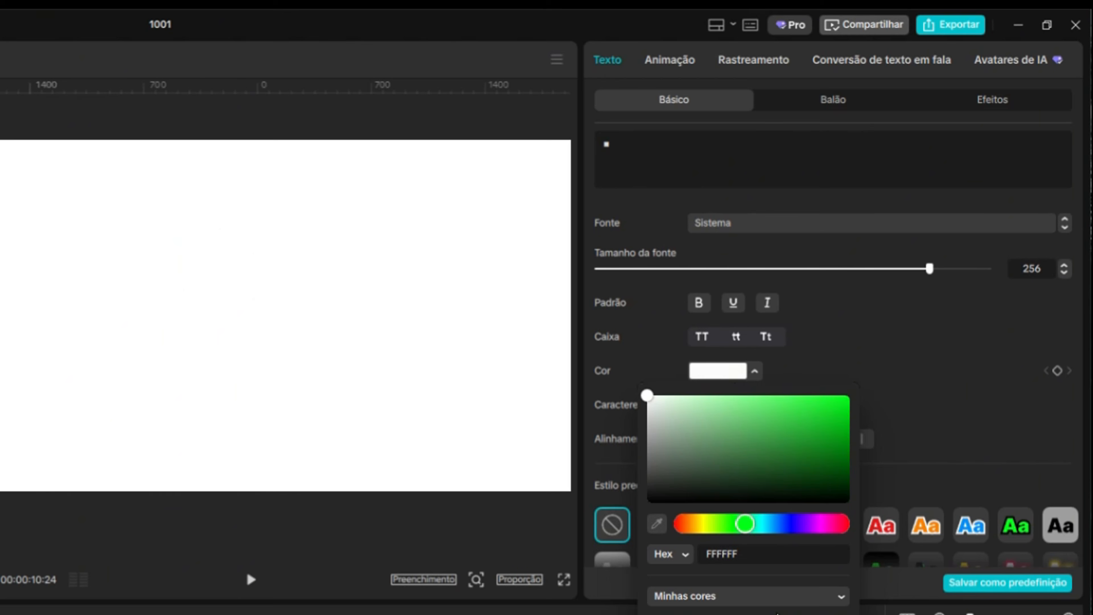
{"action": "left_click", "coordinate": [932, 455]}
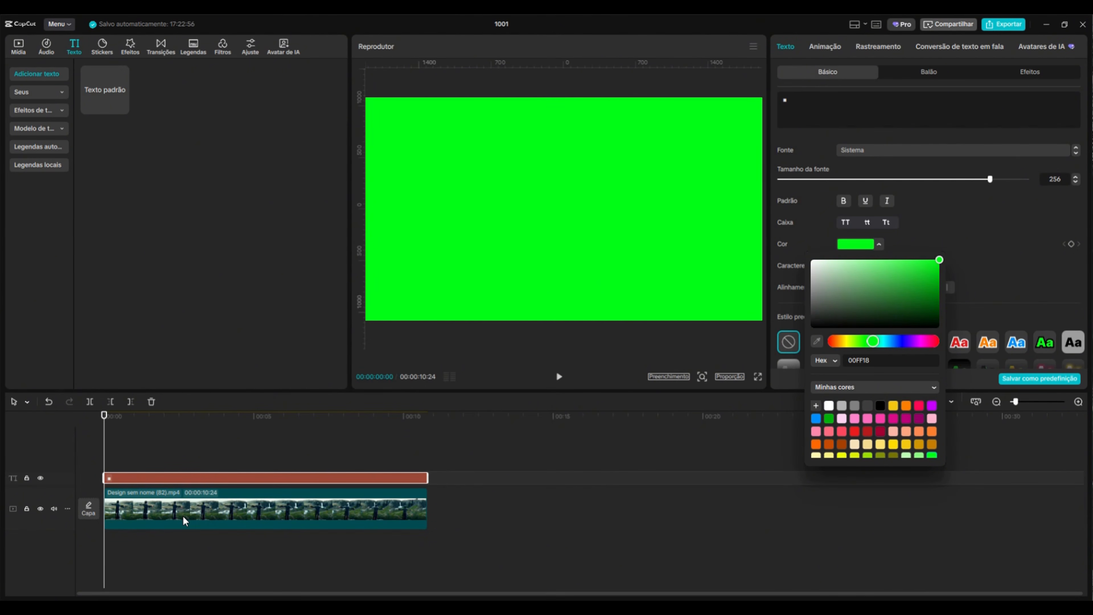
Place the landscape clip above the green square track and combine both clips into a compound clip
{"action": "left_click_drag", "start_coordinate": [183, 516], "coordinate": [139, 501]}
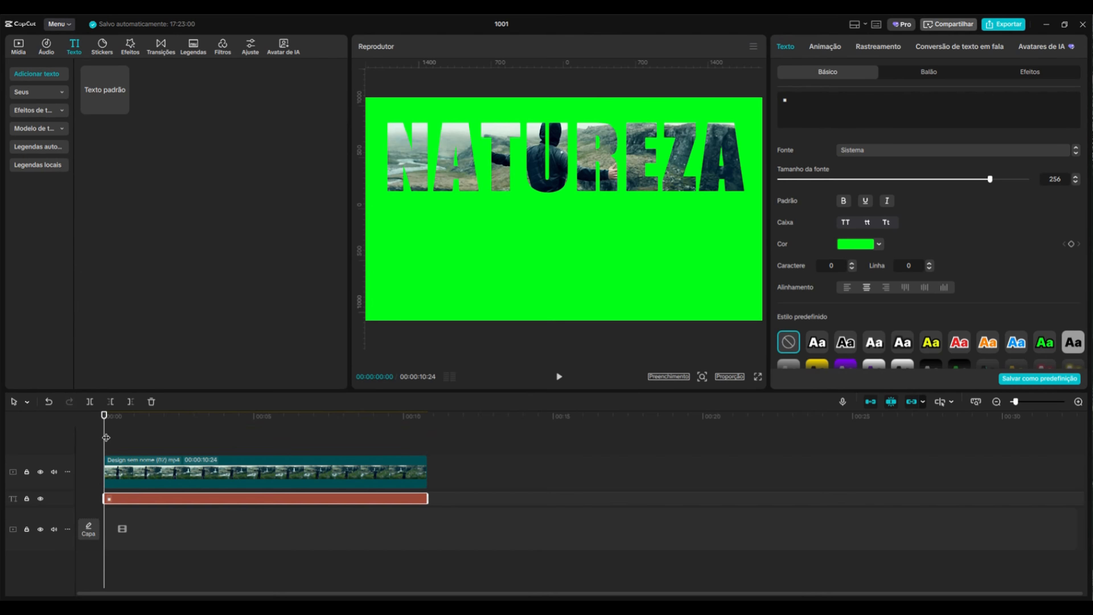
{"action": "left_click_drag", "start_coordinate": [102, 429], "coordinate": [183, 449]}
{"action": "left_click_drag", "start_coordinate": [498, 463], "coordinate": [185, 496]}
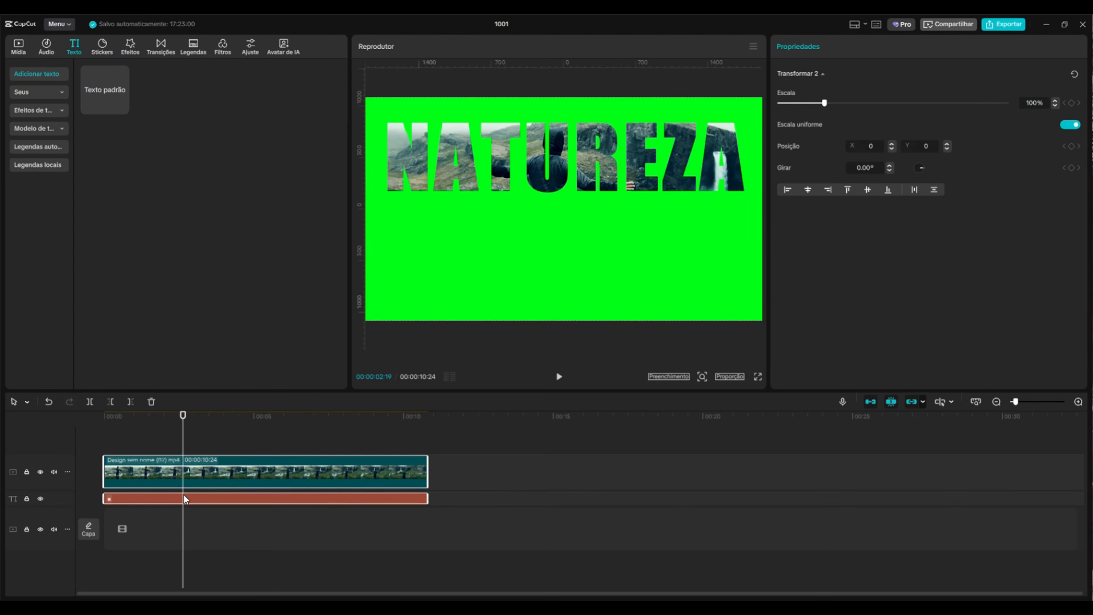
{"action": "right_click", "coordinate": [231, 473]}
{"action": "left_click", "coordinate": [306, 457]}
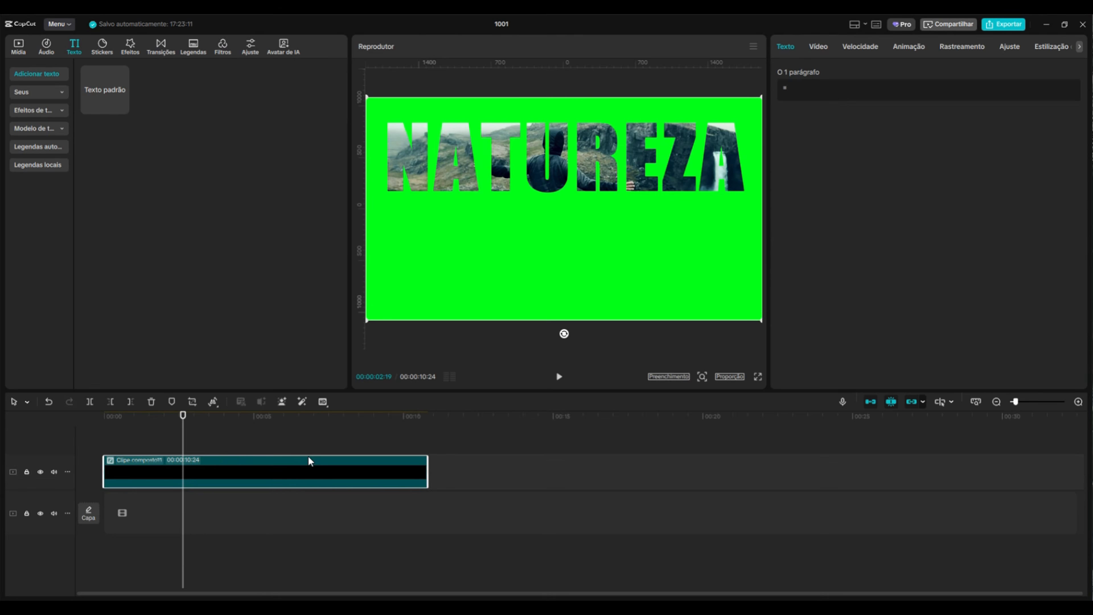
Add the landscape video from the media library to a new track beneath the compound clip
{"action": "left_click", "coordinate": [18, 49]}
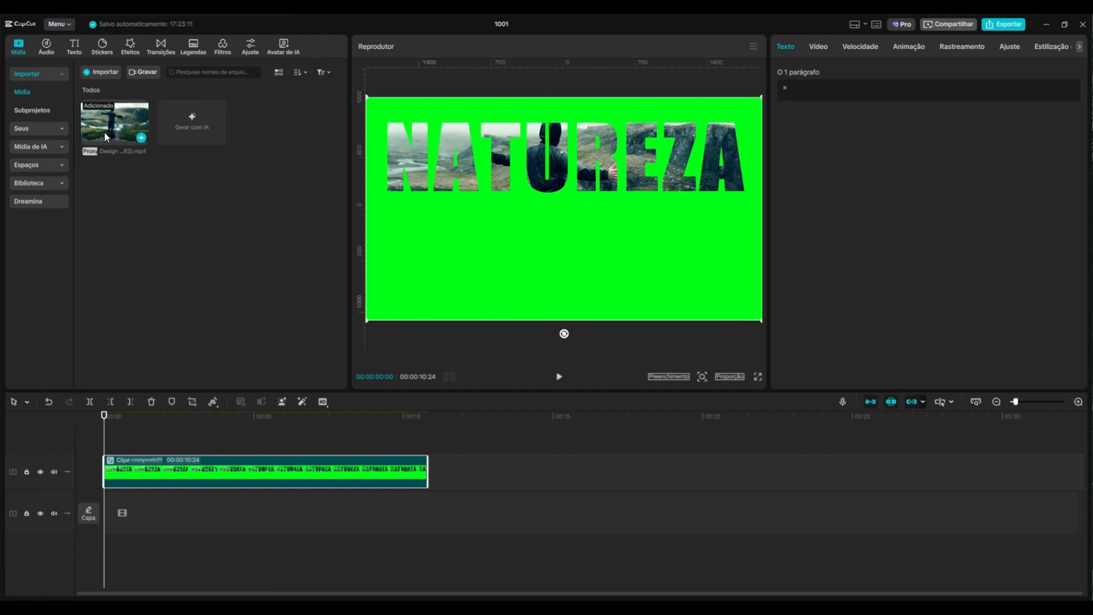
{"action": "left_click_drag", "start_coordinate": [106, 137], "coordinate": [189, 512]}
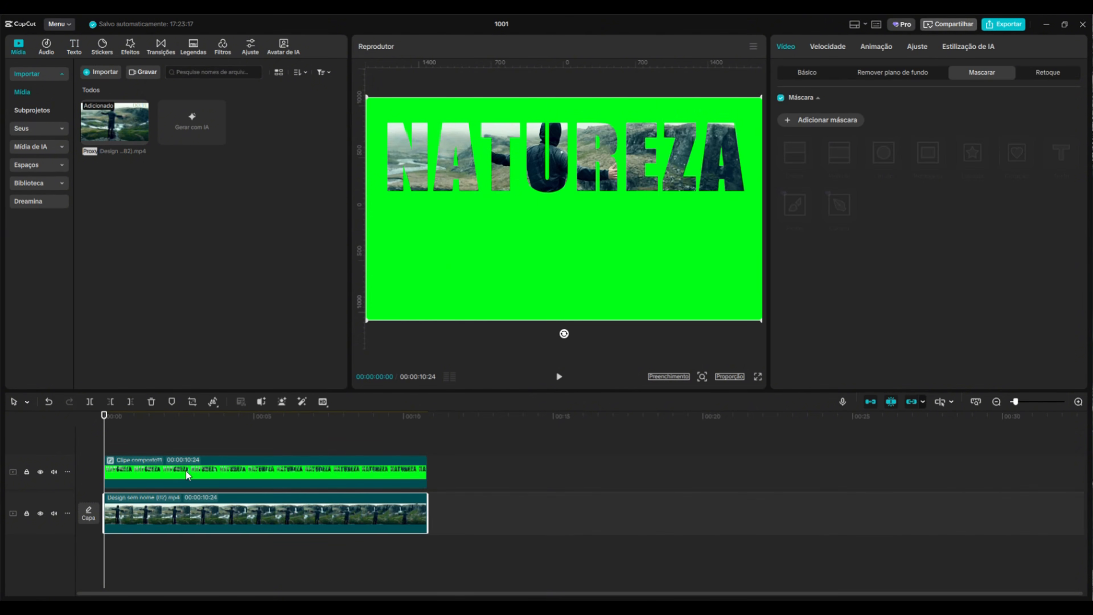
Enable Chroma key on the compound clip and pick the green colour from the preview to remove it
{"action": "left_click_drag", "start_coordinate": [103, 416], "coordinate": [271, 416]}
{"action": "left_click", "coordinate": [327, 484]}
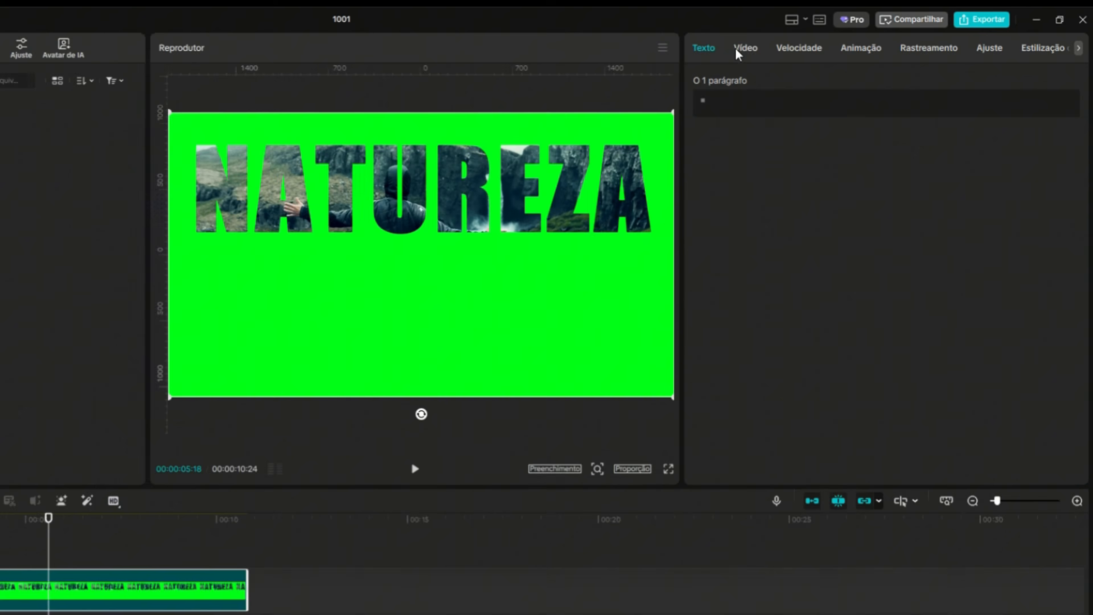
{"action": "left_click", "coordinate": [815, 47]}
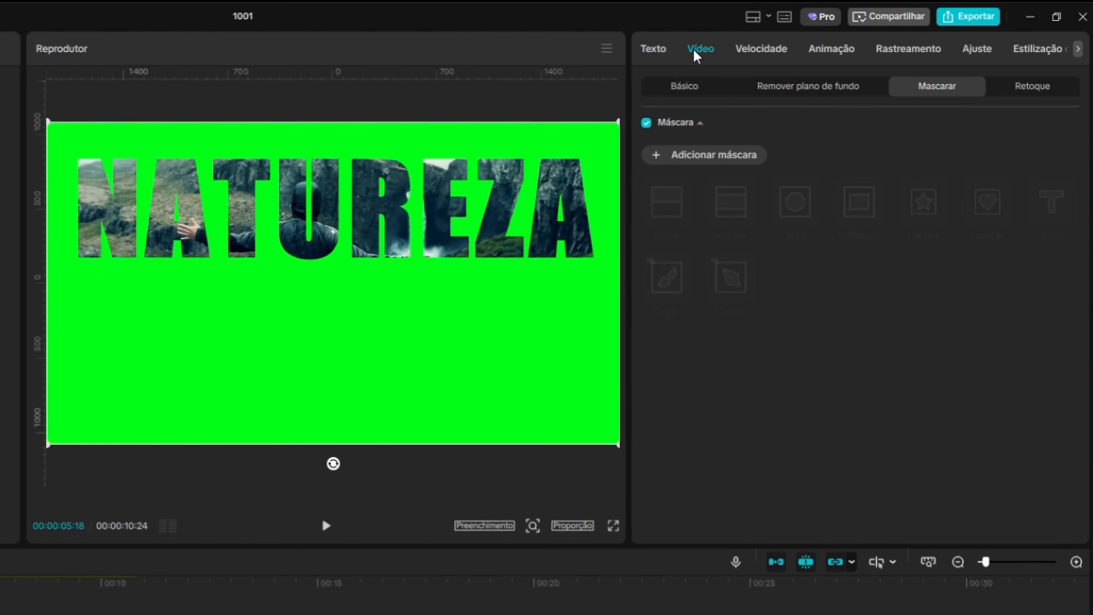
{"action": "left_click", "coordinate": [818, 88]}
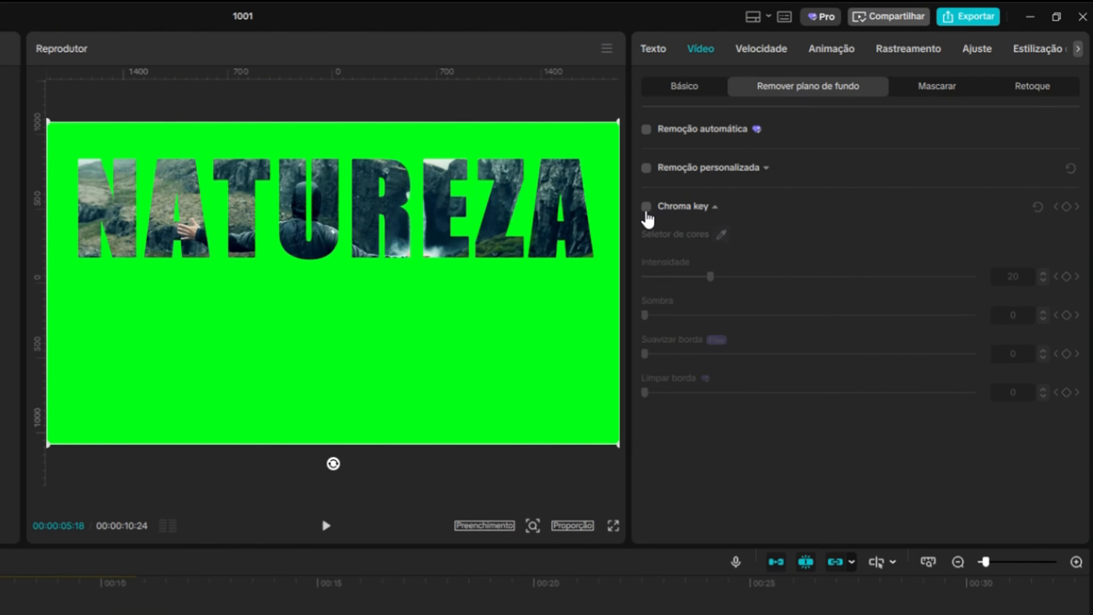
{"action": "left_click", "coordinate": [646, 207]}
{"action": "left_click", "coordinate": [498, 325]}
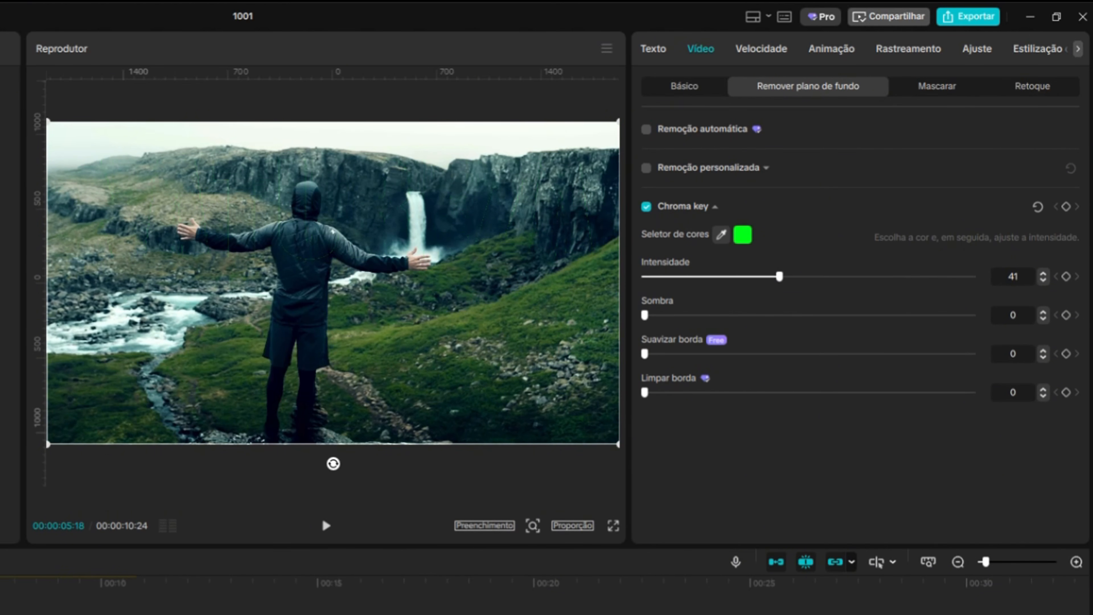
Lower the opacity of the background landscape clip to darken it behind the text
{"action": "left_click", "coordinate": [56, 605]}
{"action": "left_click", "coordinate": [683, 88]}
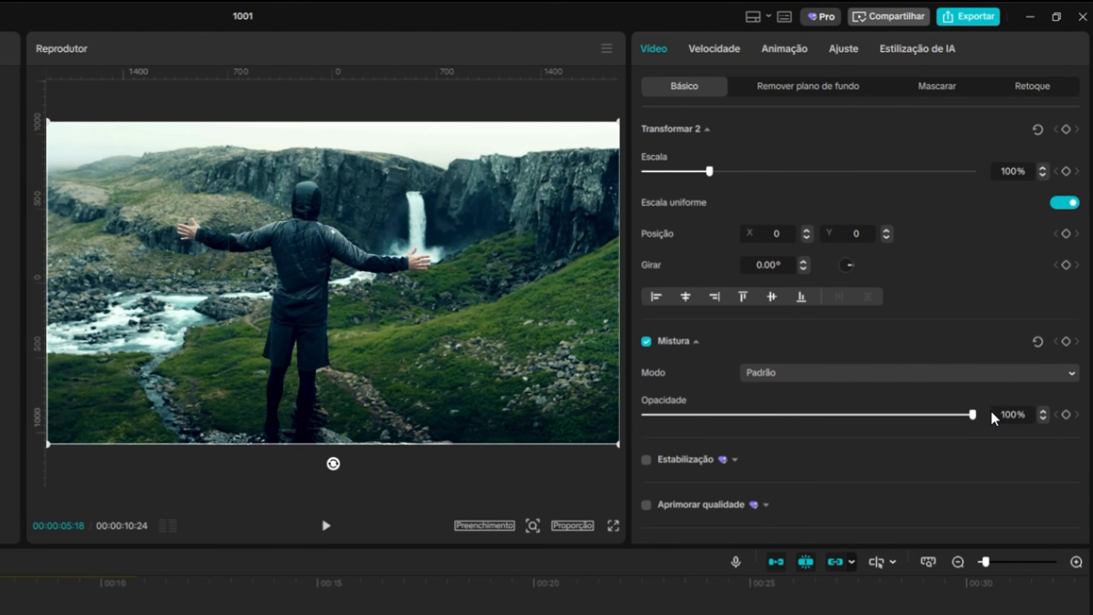
{"action": "left_click_drag", "start_coordinate": [973, 415], "coordinate": [710, 410]}
{"action": "left_click_drag", "start_coordinate": [97, 594], "coordinate": [1, 614]}
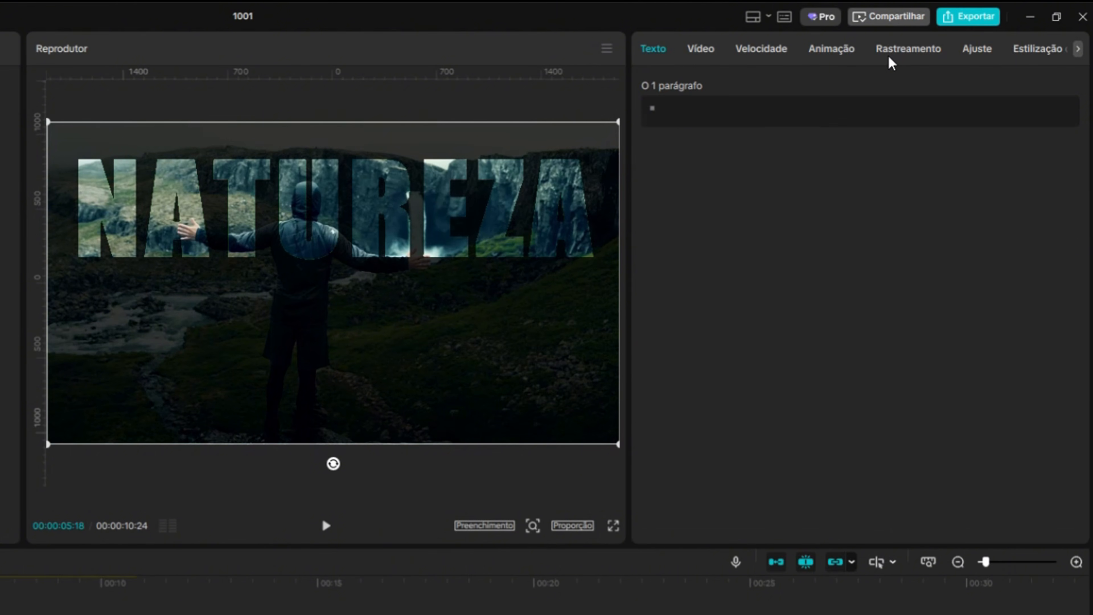
Raise the compound clip's chroma key intensity to 65 and soften its edge to about 9
{"action": "left_click", "coordinate": [705, 50]}
{"action": "left_click", "coordinate": [823, 88]}
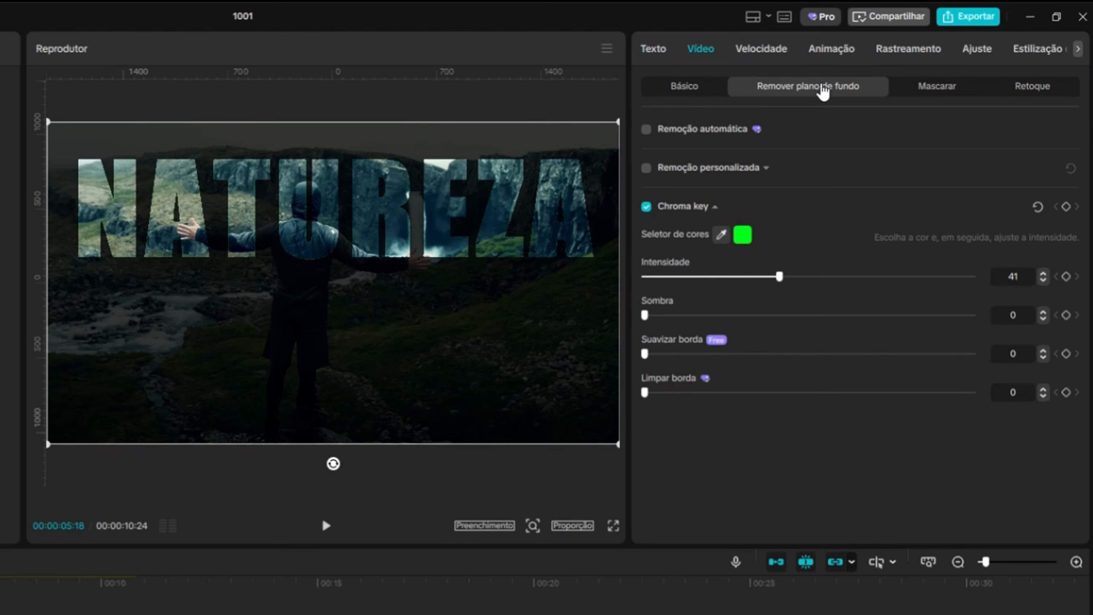
{"action": "left_click_drag", "start_coordinate": [833, 283], "coordinate": [860, 290]}
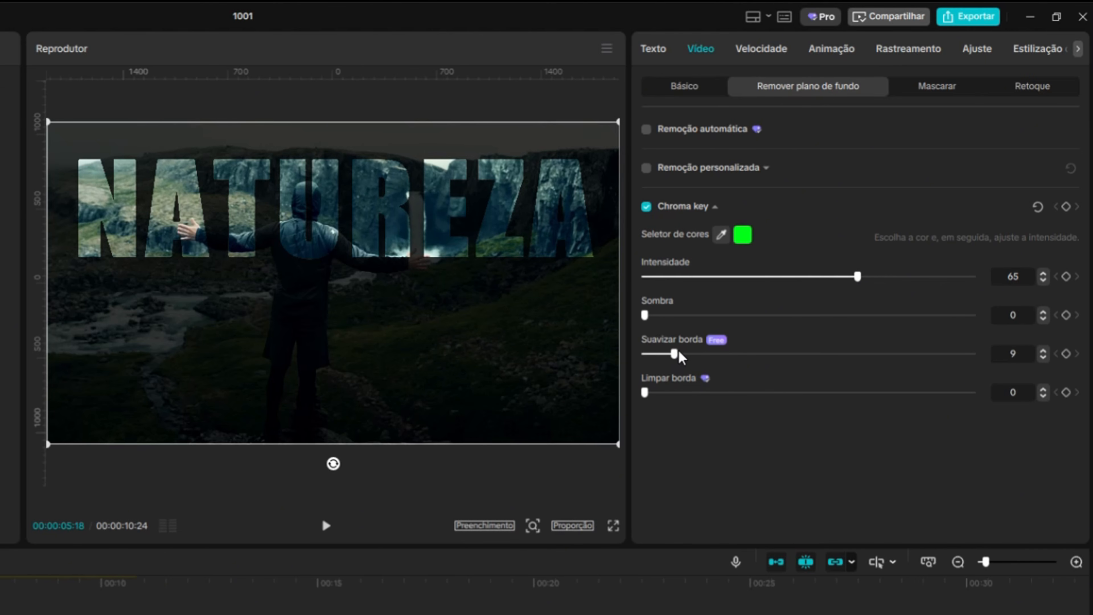
{"action": "mouse_move", "coordinate": [680, 353]}
{"action": "left_mouse_down"}
{"action": "mouse_move", "coordinate": [702, 354]}
{"action": "mouse_move", "coordinate": [684, 354]}
{"action": "left_mouse_up"}
{"action": "left_click_drag", "start_coordinate": [733, 311], "coordinate": [727, 312]}
Apply the Desfocar blur effect from the Movimento effects to the background landscape clip
{"action": "left_click_drag", "start_coordinate": [85, 487], "coordinate": [184, 439]}
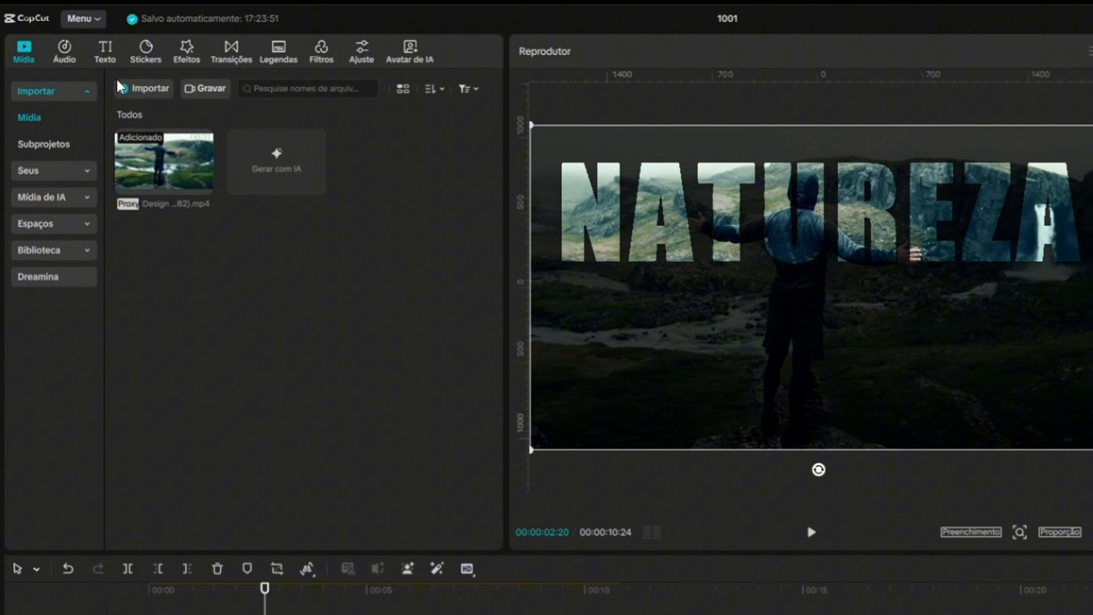
{"action": "left_click", "coordinate": [186, 49]}
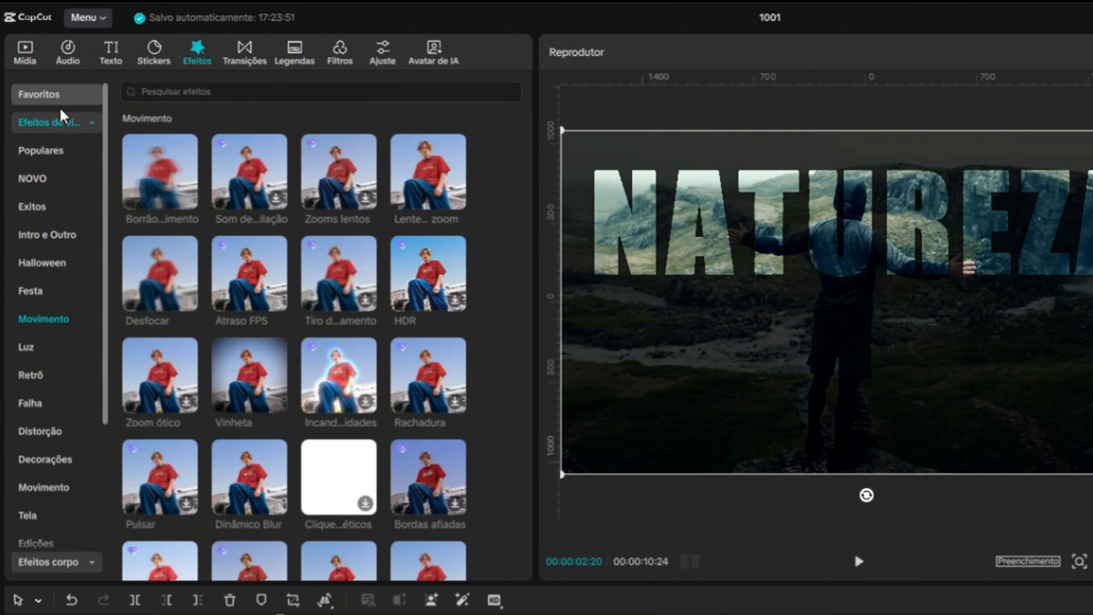
{"action": "left_click", "coordinate": [64, 124]}
{"action": "left_click", "coordinate": [66, 123]}
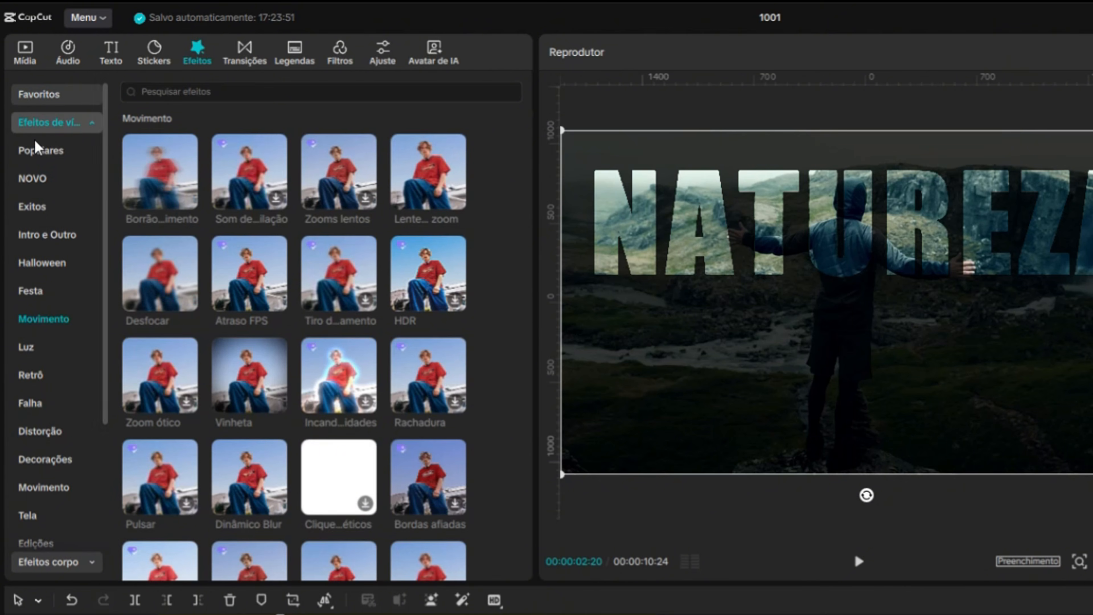
{"action": "left_click", "coordinate": [59, 149]}
{"action": "left_click", "coordinate": [57, 317]}
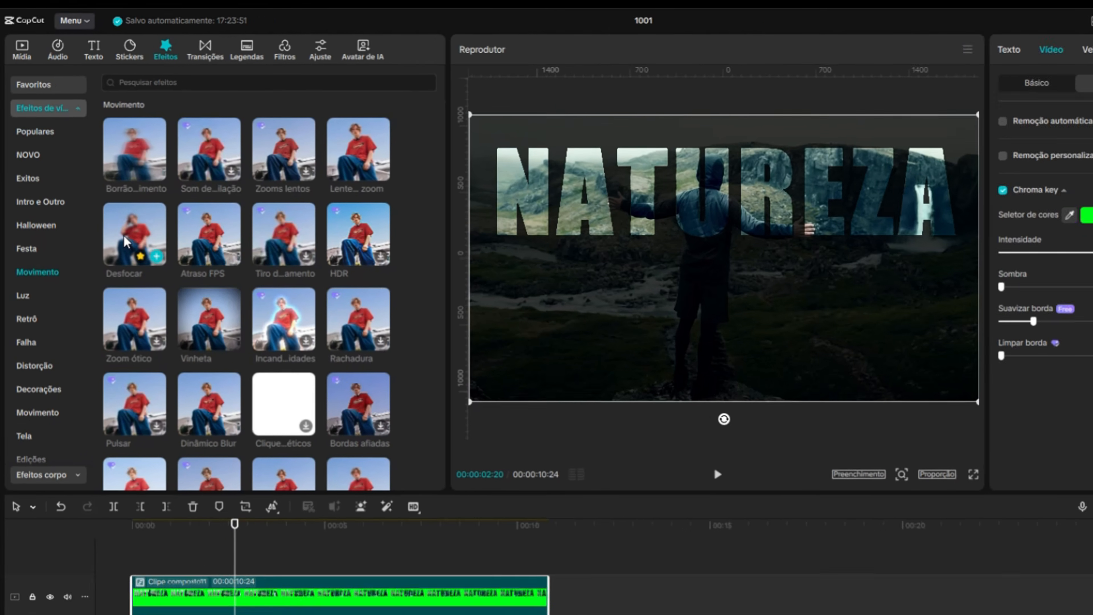
{"action": "left_click_drag", "start_coordinate": [144, 271], "coordinate": [146, 512]}
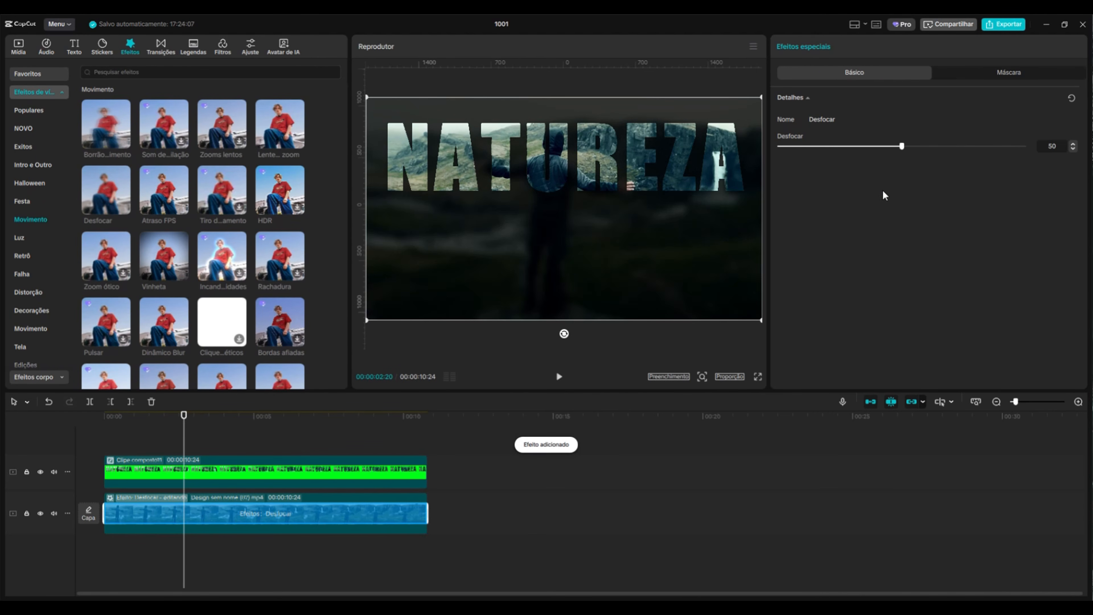
Set the Desfocar blur strength to 42 and select the NATUREZA compound clip
{"action": "left_click_drag", "start_coordinate": [186, 427], "coordinate": [286, 429]}
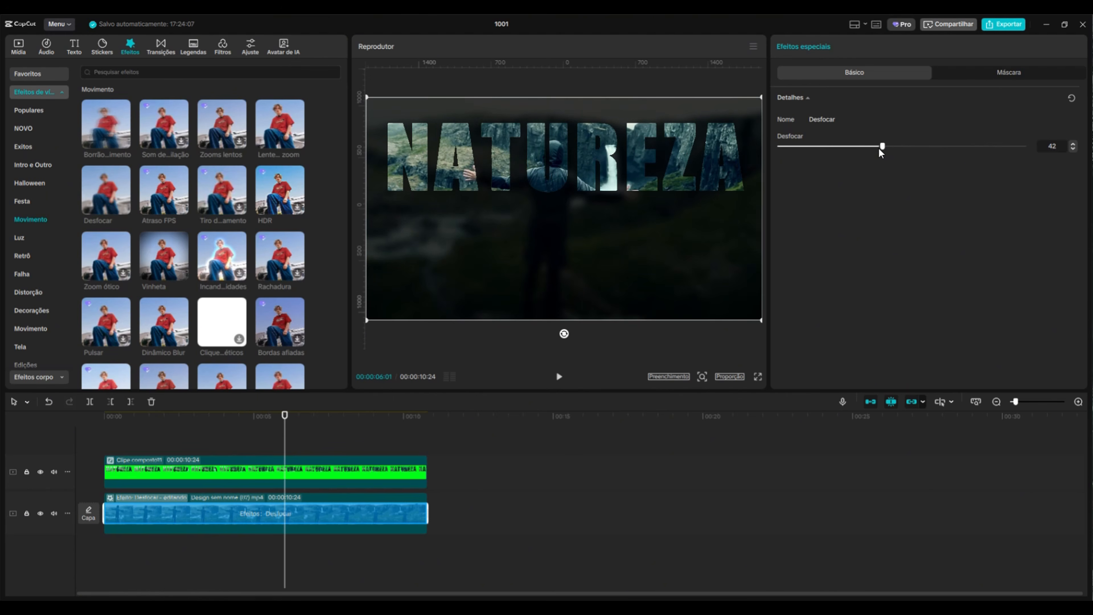
{"action": "left_click", "coordinate": [320, 429]}
{"action": "left_click_drag", "start_coordinate": [320, 428], "coordinate": [353, 441]}
{"action": "left_click", "coordinate": [215, 471]}
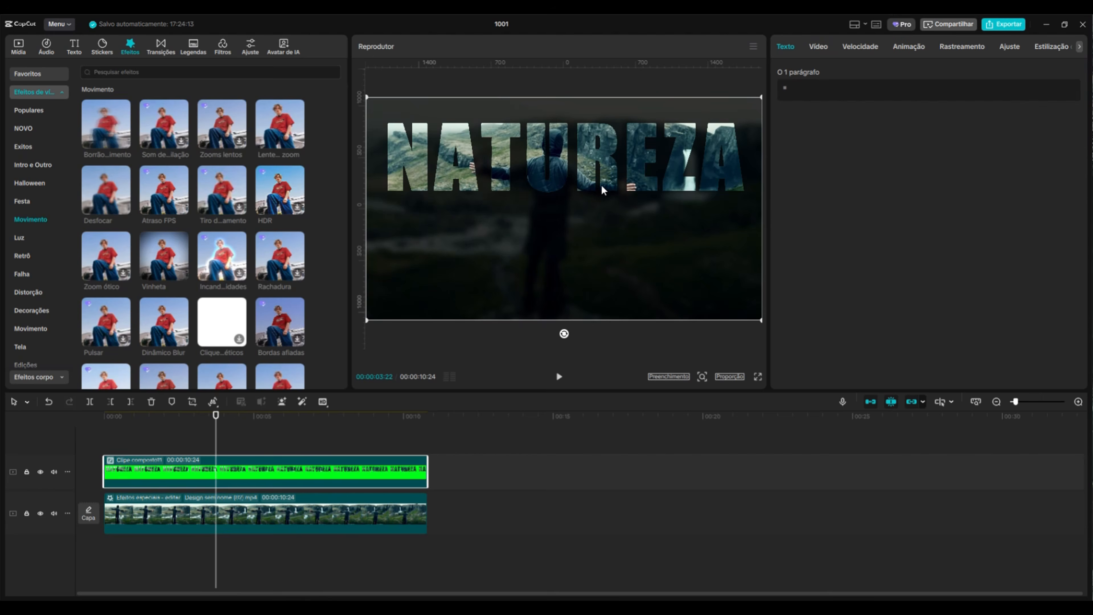
Scale down the NATUREZA compound clip and reposition it near the centre of the frame
{"action": "left_click_drag", "start_coordinate": [597, 183], "coordinate": [605, 283]}
{"action": "left_click_drag", "start_coordinate": [372, 186], "coordinate": [430, 220]}
{"action": "left_click_drag", "start_coordinate": [555, 248], "coordinate": [558, 191]}
{"action": "left_click_drag", "start_coordinate": [558, 200], "coordinate": [558, 215]}
{"action": "left_click", "coordinate": [141, 436]}
{"action": "left_click_drag", "start_coordinate": [139, 434], "coordinate": [248, 455]}
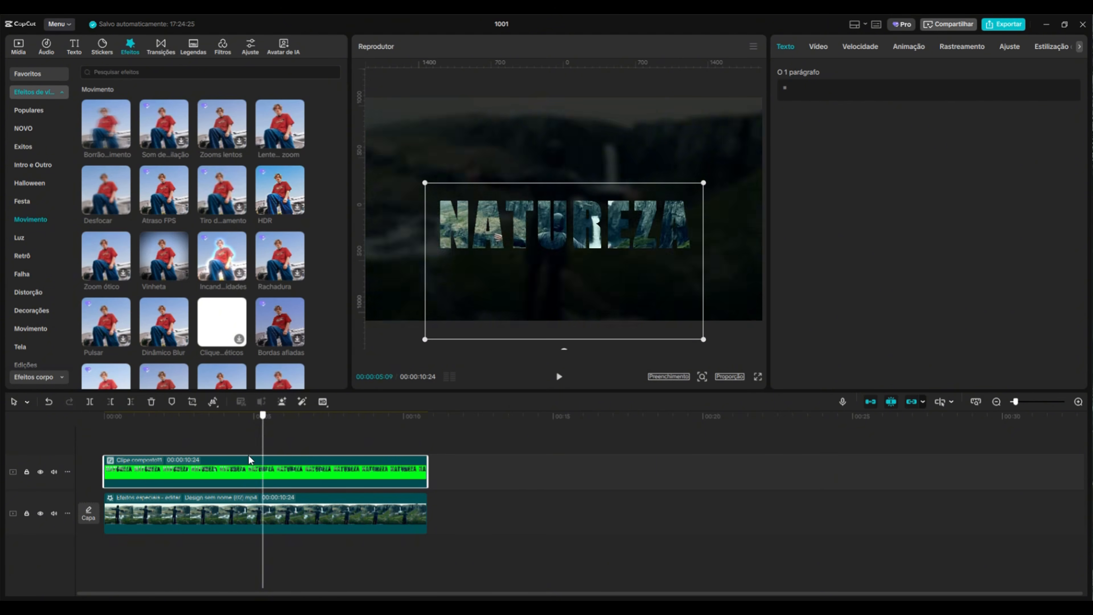
Move the NATUREZA compound clip slightly up and enlarge it a little
{"action": "left_click", "coordinate": [16, 51]}
{"action": "left_click_drag", "start_coordinate": [145, 432], "coordinate": [359, 445]}
{"action": "left_click_drag", "start_coordinate": [617, 277], "coordinate": [617, 241]}
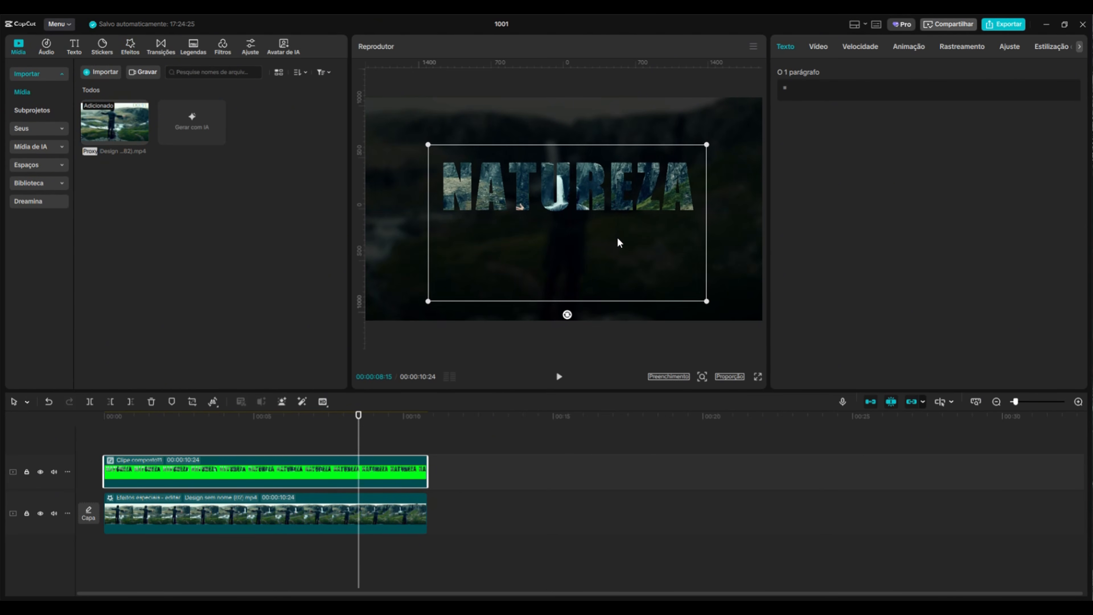
{"action": "left_click_drag", "start_coordinate": [729, 306], "coordinate": [773, 329]}
{"action": "left_click_drag", "start_coordinate": [358, 430], "coordinate": [628, 520]}
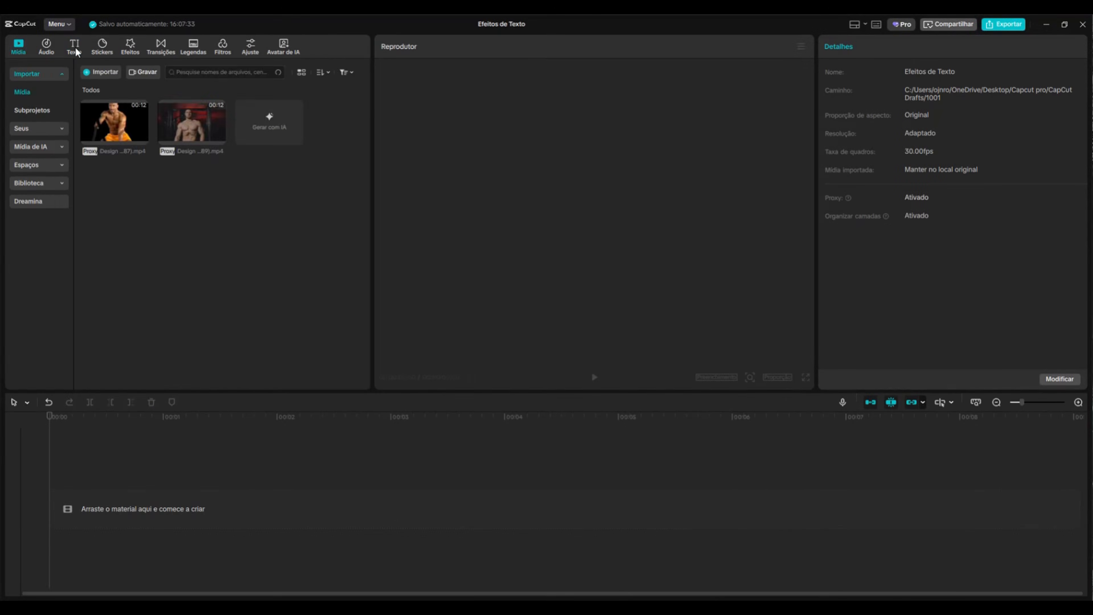
In a new project, add a default text clip and change its content to DISCIPLINA
{"action": "left_click", "coordinate": [74, 46]}
{"action": "left_click", "coordinate": [120, 108]}
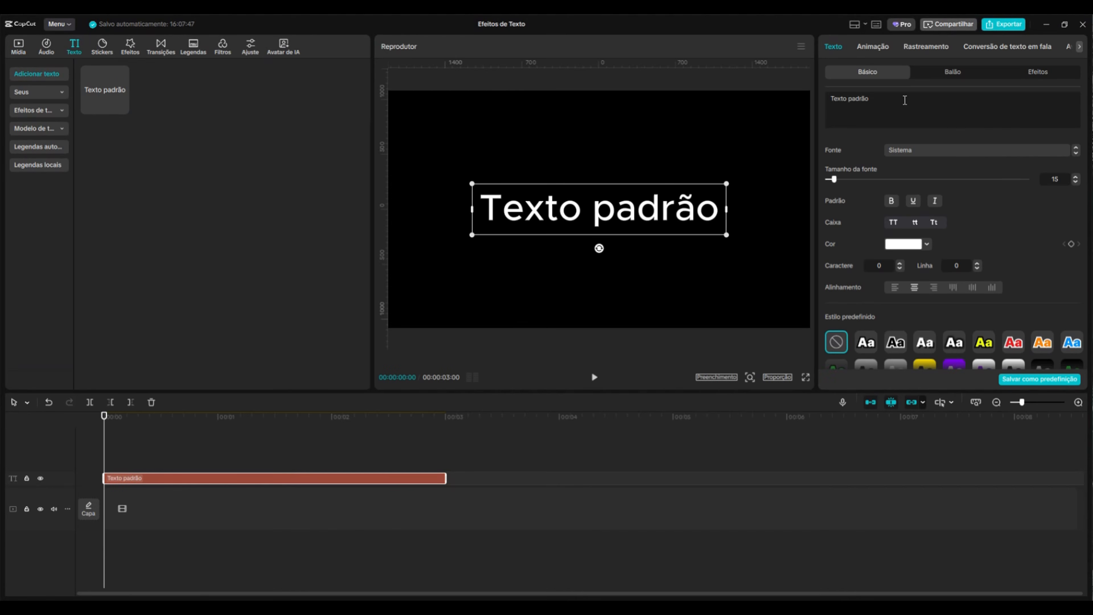
{"action": "left_click_drag", "start_coordinate": [904, 101], "coordinate": [780, 95]}
{"action": "type", "text": "DISCIPLINA"}
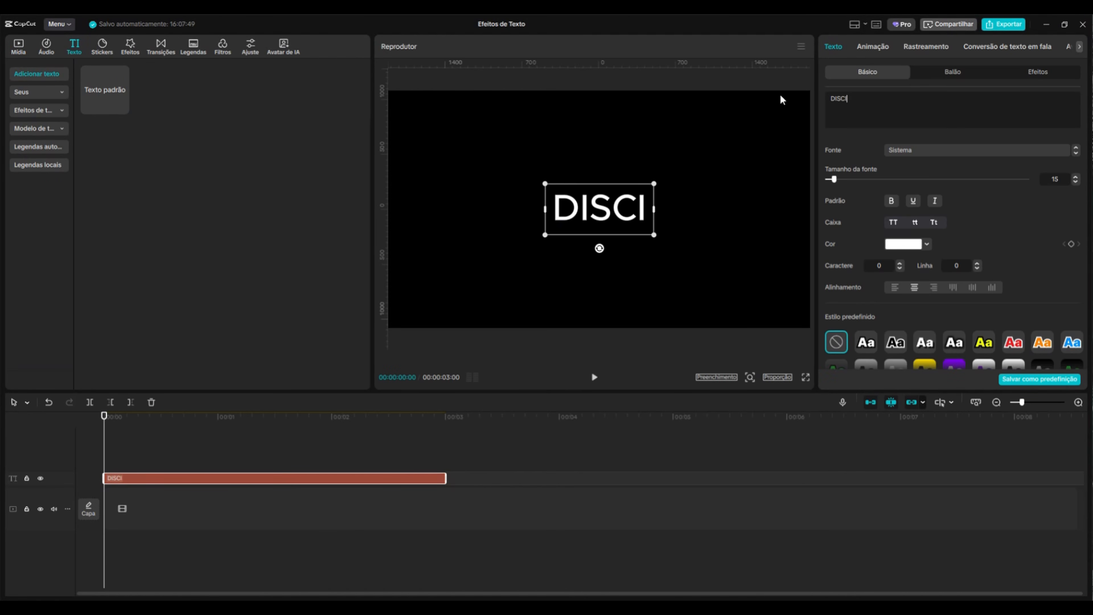
Set the font to Coolvetica Regular and move the DISCIPLINA text toward the upper left of the frame
{"action": "left_click", "coordinate": [932, 151]}
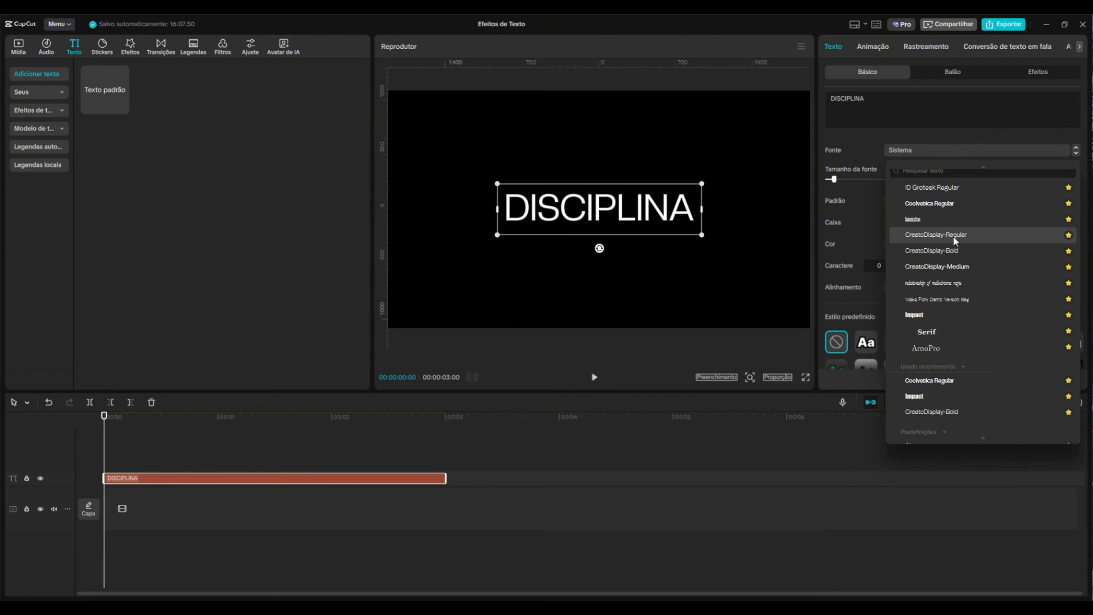
{"action": "left_click", "coordinate": [952, 205]}
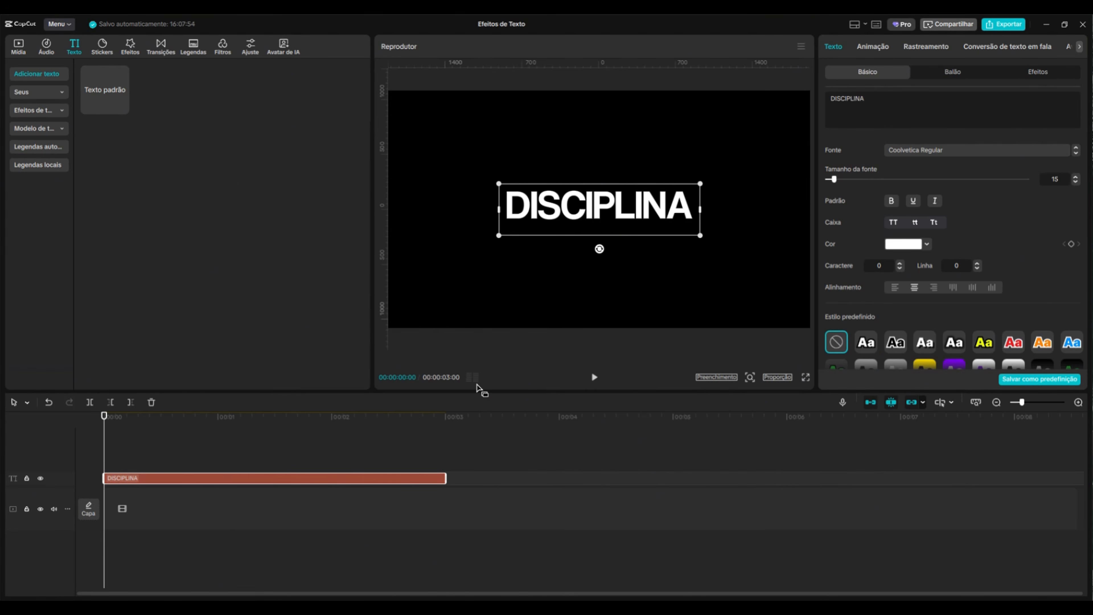
{"action": "left_click_drag", "start_coordinate": [598, 218], "coordinate": [563, 143]}
{"action": "left_click_drag", "start_coordinate": [664, 161], "coordinate": [646, 155]}
{"action": "left_click_drag", "start_coordinate": [605, 137], "coordinate": [570, 132]}
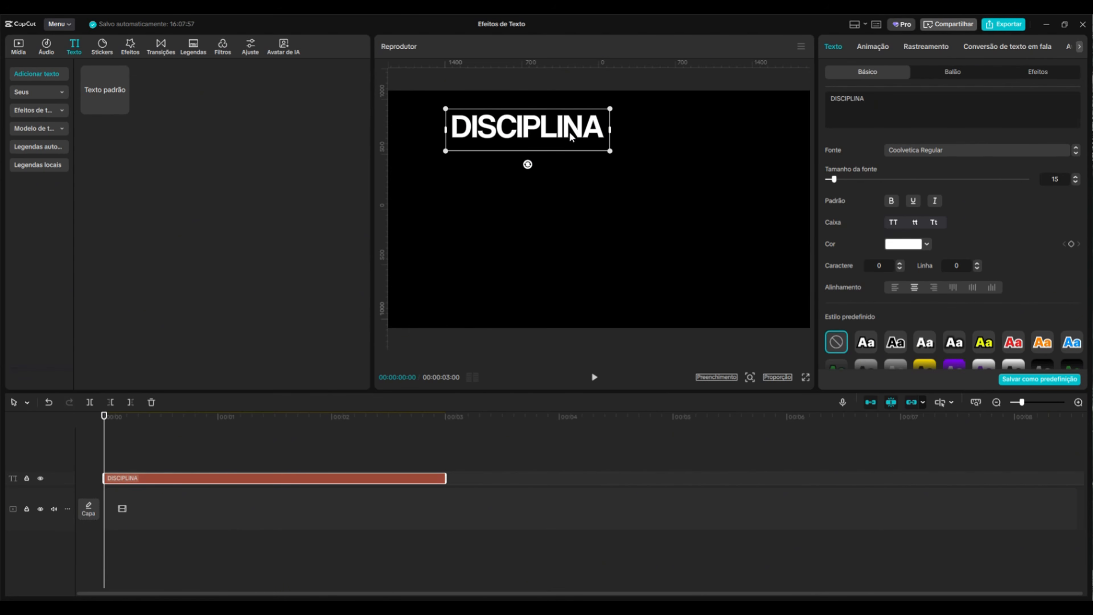
Paste a duplicate text clip, change its content to FOCO, and move it beside DISCIPLINA
{"action": "key", "text": "ctrl+v"}
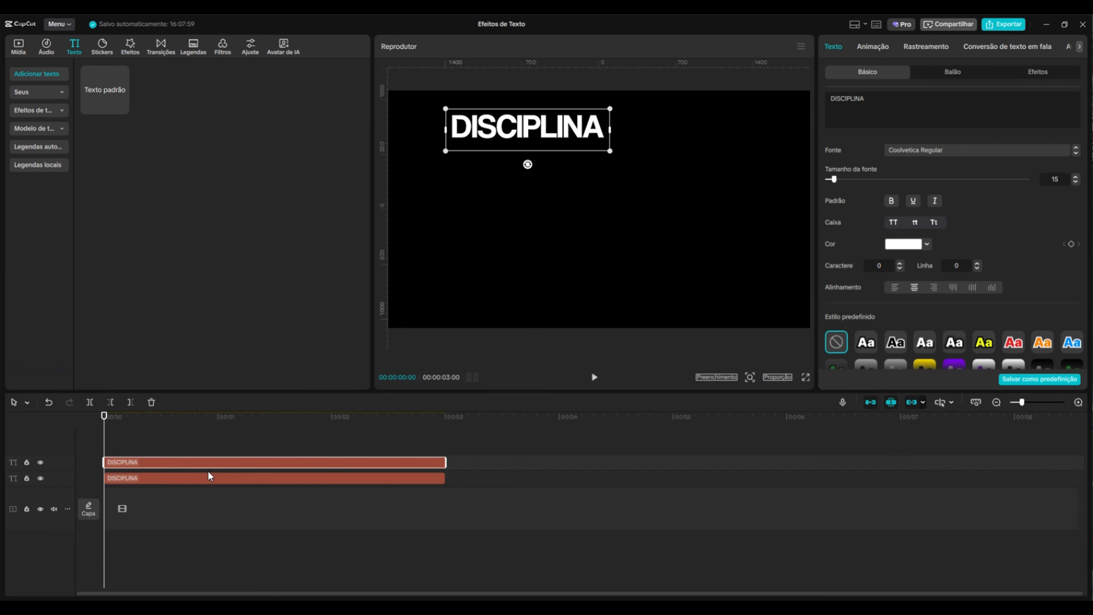
{"action": "type", "text": "FOCO"}
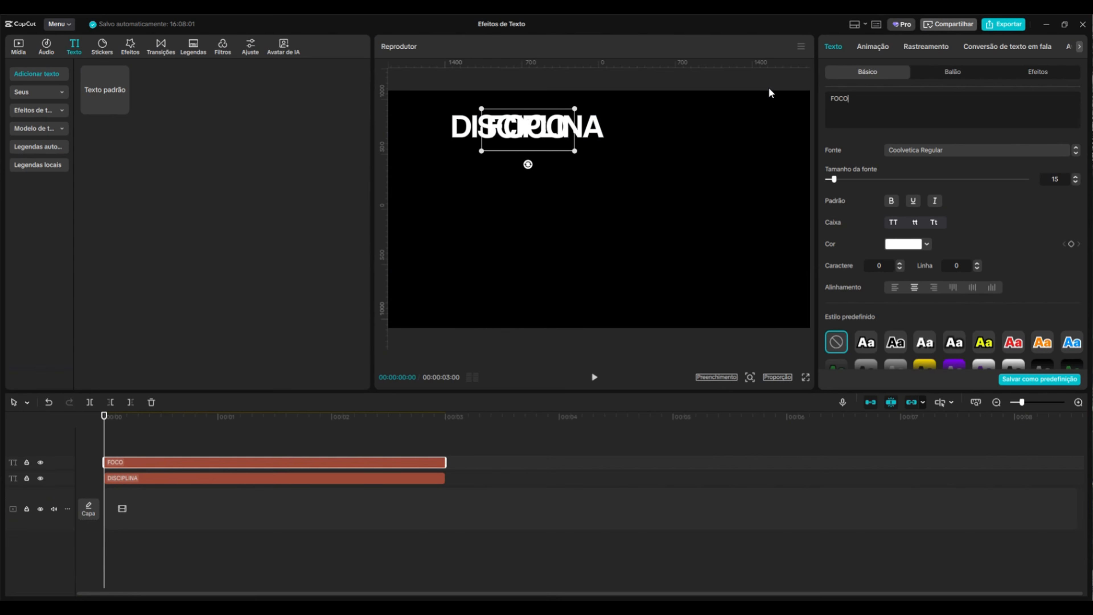
{"action": "left_click_drag", "start_coordinate": [512, 144], "coordinate": [492, 164]}
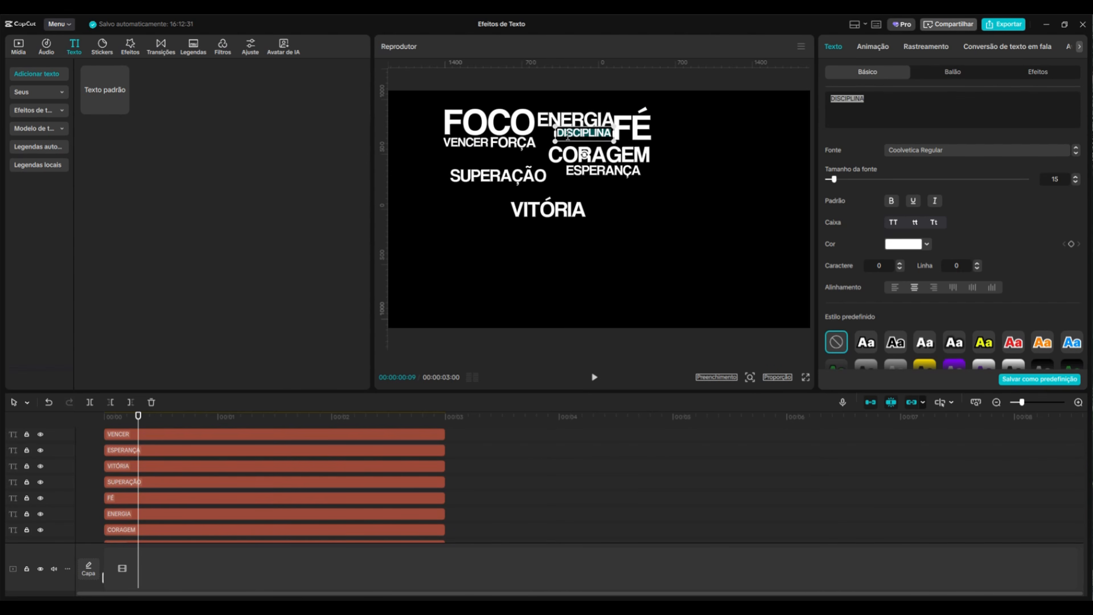
Arrange the word texts into a tight compact block and delete the VITÓRIA text
{"action": "left_click_drag", "start_coordinate": [584, 133], "coordinate": [497, 156]}
{"action": "left_click_drag", "start_coordinate": [498, 176], "coordinate": [576, 134]}
{"action": "left_click_drag", "start_coordinate": [598, 155], "coordinate": [467, 153]}
{"action": "left_click", "coordinate": [548, 209]}
{"action": "key", "text": "Delete"}
{"action": "scroll", "coordinate": [490, 500], "scroll_direction": "up", "scroll_amount": 1}
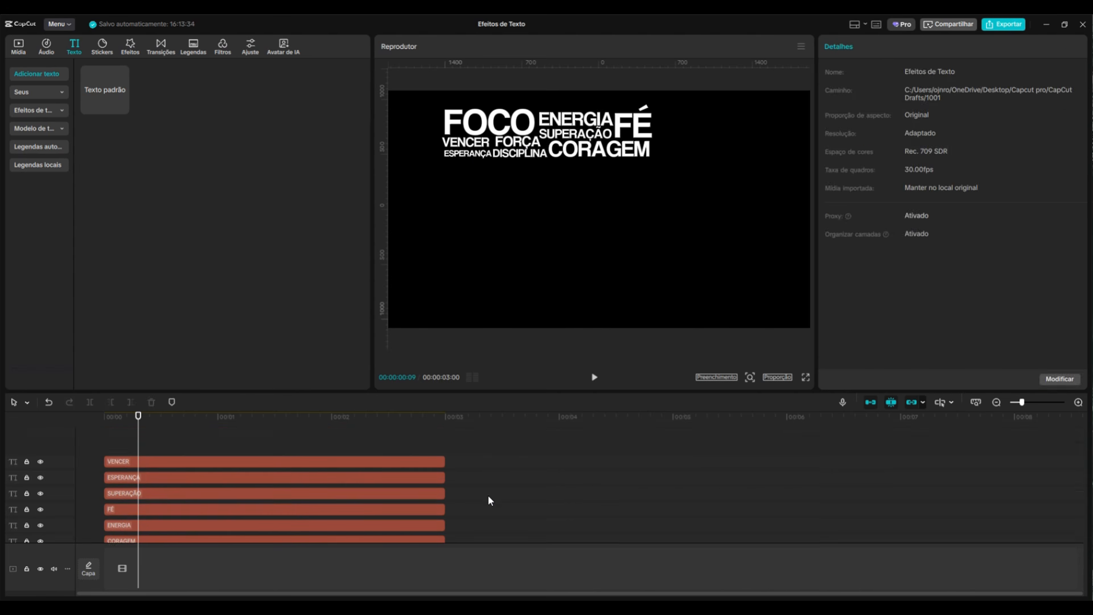
Combine all word clips into a compound clip, then paste copies and tile them beside and below the original
{"action": "left_click_drag", "start_coordinate": [274, 461], "coordinate": [768, 459]}
{"action": "key", "text": "ctrl+a"}
{"action": "key", "text": "alt+g"}
{"action": "key", "text": "ctrl+v"}
{"action": "left_click_drag", "start_coordinate": [490, 128], "coordinate": [639, 131]}
{"action": "key", "text": "ctrl+v"}
{"action": "left_click_drag", "start_coordinate": [584, 178], "coordinate": [583, 211]}
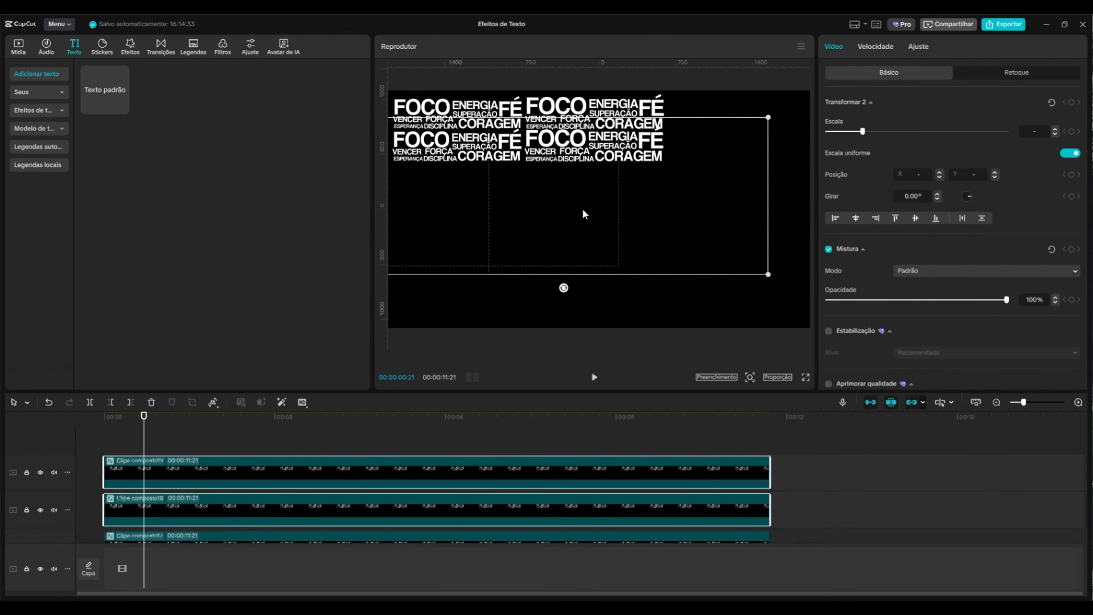
Keep pasting copies of the word block and tiling them in rows until the pattern fills the frame
{"action": "key", "text": "ctrl+v"}
{"action": "left_click_drag", "start_coordinate": [584, 146], "coordinate": [727, 147]}
{"action": "key", "text": "ctrl+a"}
{"action": "key", "text": "ctrl+v"}
{"action": "left_click_drag", "start_coordinate": [624, 146], "coordinate": [622, 310]}
{"action": "key", "text": "ctrl+v"}
{"action": "key", "text": "ctrl+z"}
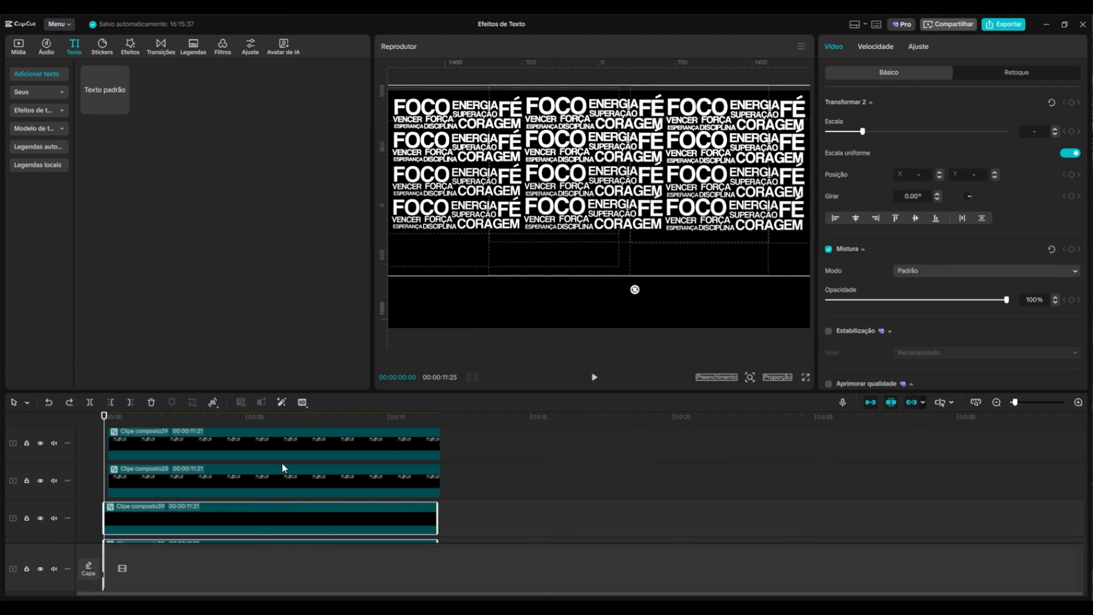
{"action": "key", "text": "ctrl+v"}
{"action": "left_click_drag", "start_coordinate": [623, 181], "coordinate": [624, 309]}
{"action": "key", "text": "ctrl+v"}
Select all the tiled copies in the timeline and merge them into one compound clip
{"action": "left_click", "coordinate": [995, 402]}
{"action": "left_click_drag", "start_coordinate": [509, 475], "coordinate": [152, 536]}
{"action": "right_click", "coordinate": [149, 502]}
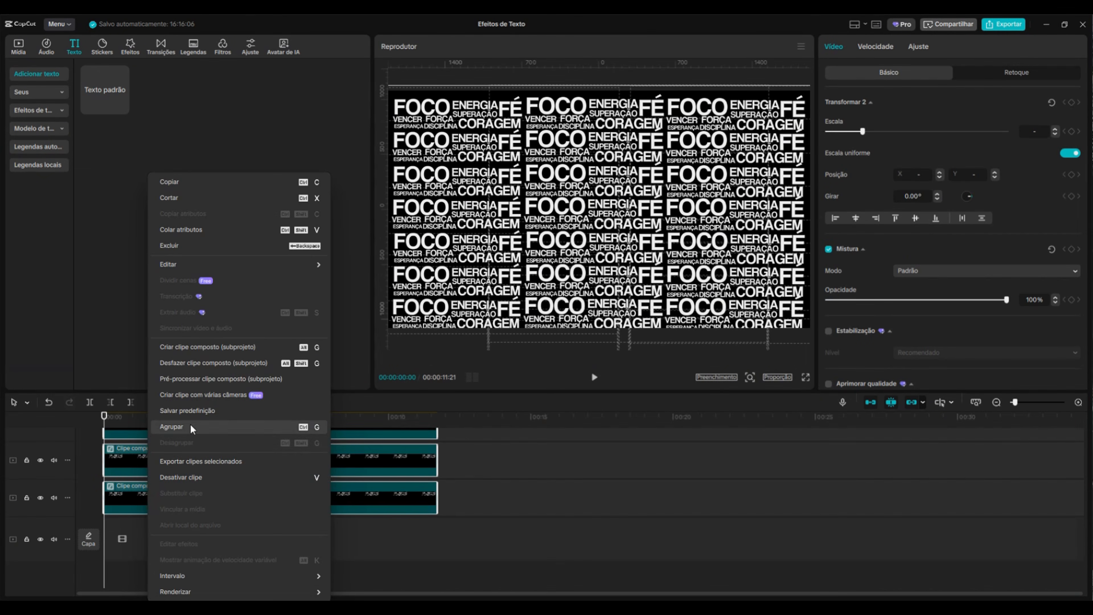
{"action": "left_click", "coordinate": [210, 347]}
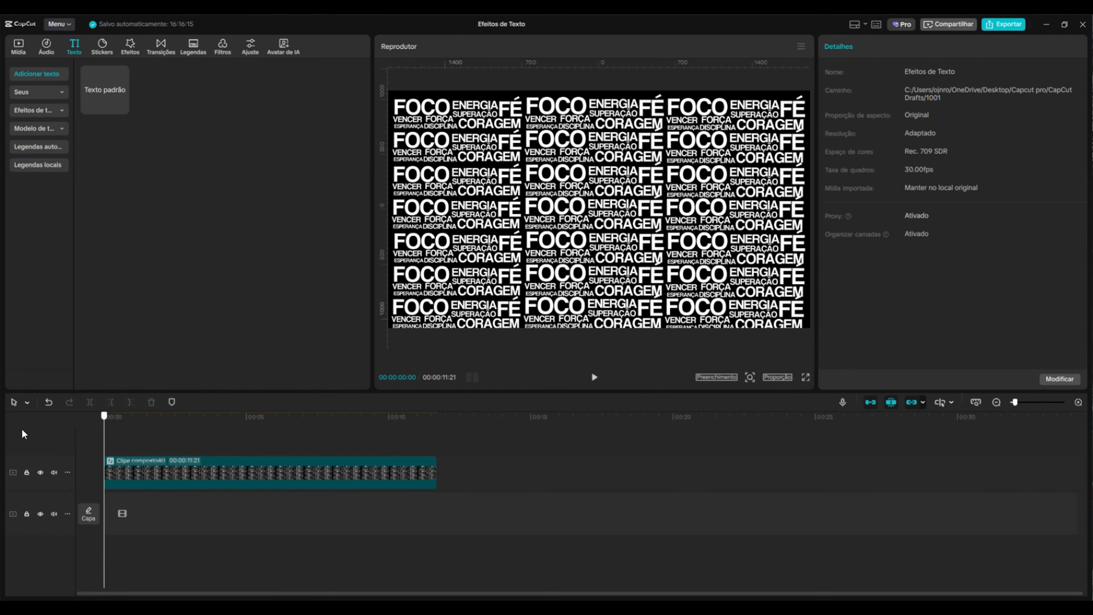
Add the man video from the media library to a new track beneath the text-wall compound clip
{"action": "left_click", "coordinate": [265, 469]}
{"action": "left_click", "coordinate": [17, 45]}
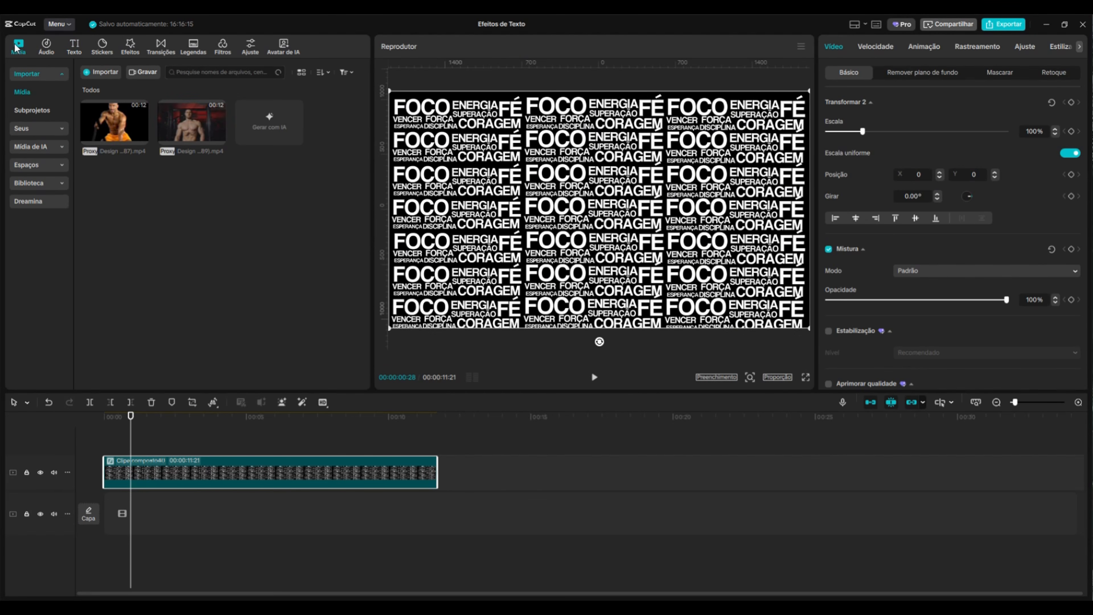
{"action": "left_click_drag", "start_coordinate": [113, 146], "coordinate": [112, 511]}
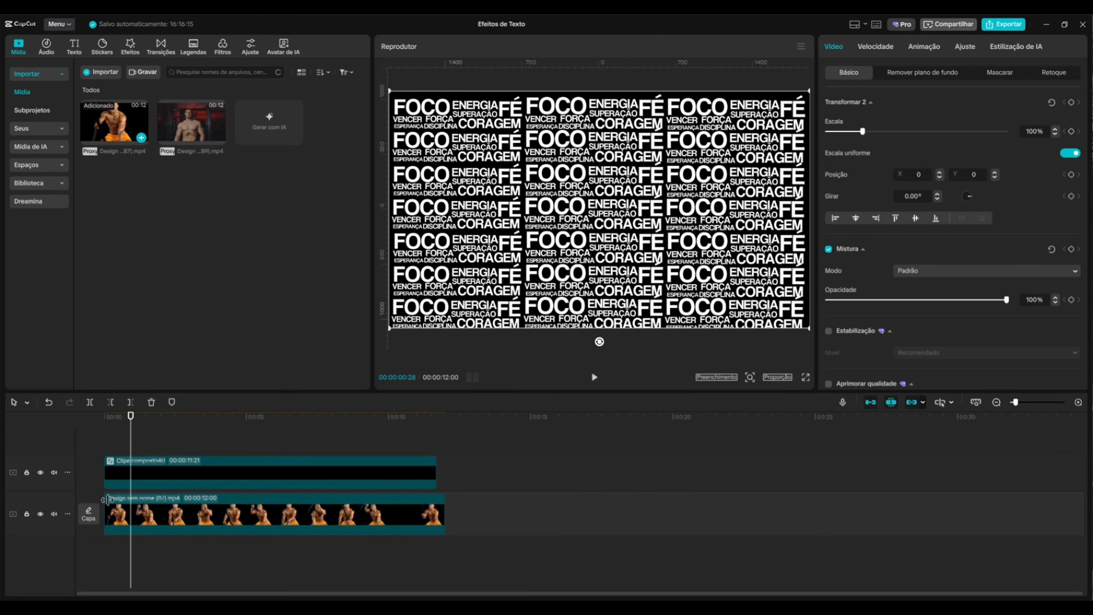
{"action": "left_click_drag", "start_coordinate": [133, 427], "coordinate": [36, 459]}
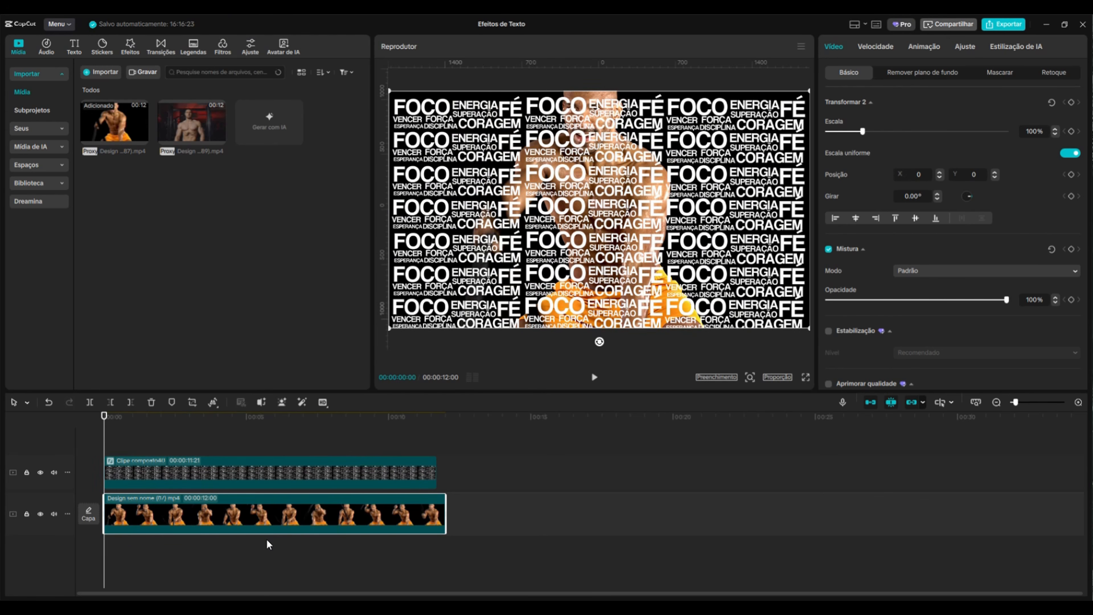
Inside the text-wall compound clip, add a black library clip beneath the words and stretch it to the full clip length
{"action": "double_click", "coordinate": [192, 478]}
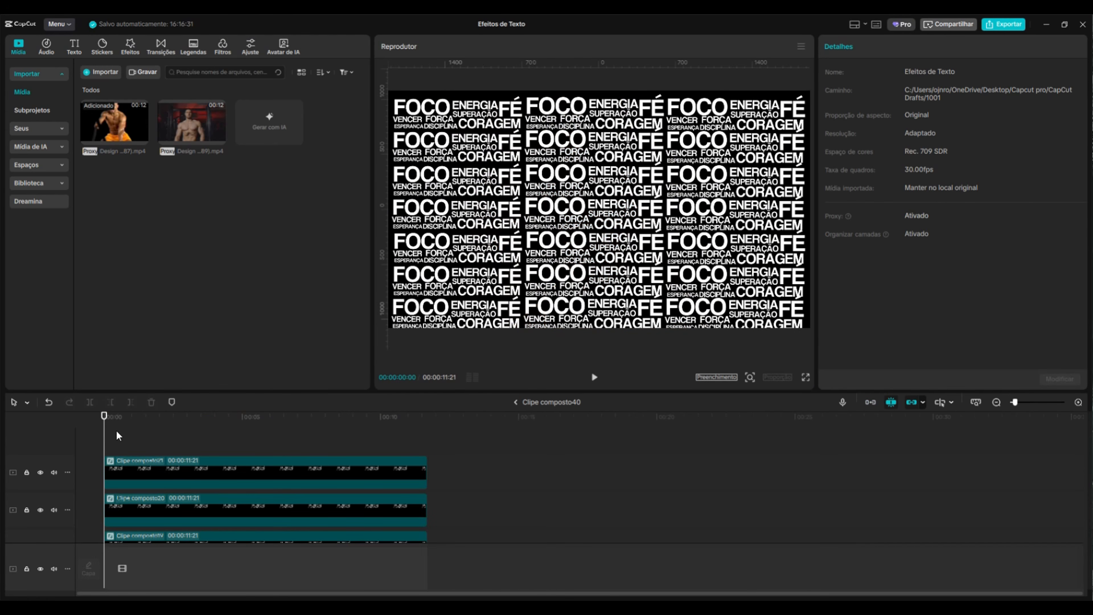
{"action": "left_click", "coordinate": [39, 183]}
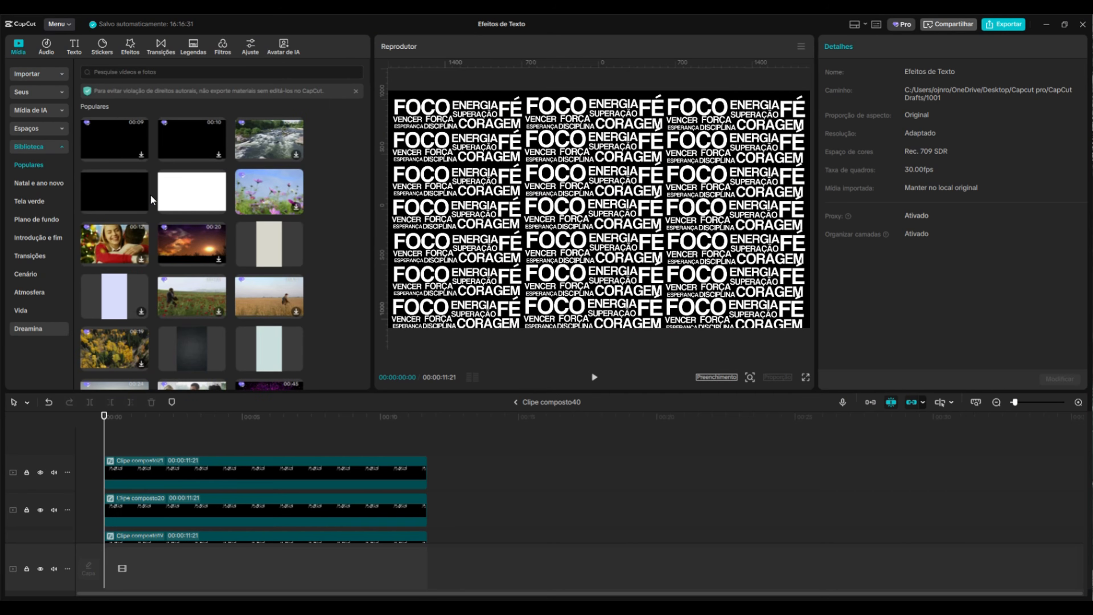
{"action": "left_click_drag", "start_coordinate": [142, 186], "coordinate": [108, 542]}
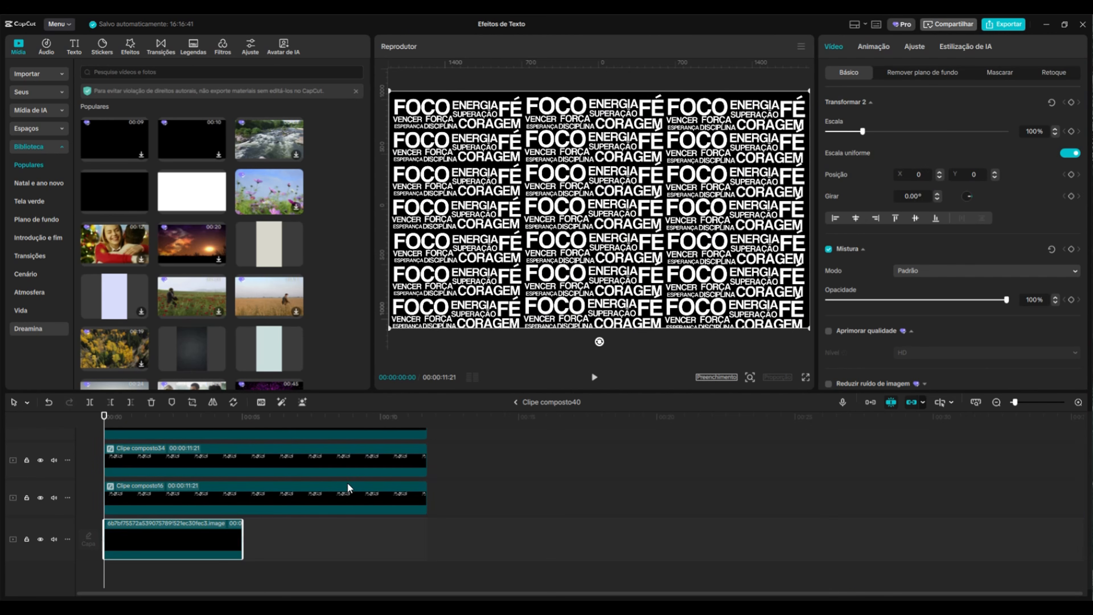
{"action": "left_click_drag", "start_coordinate": [242, 536], "coordinate": [385, 535]}
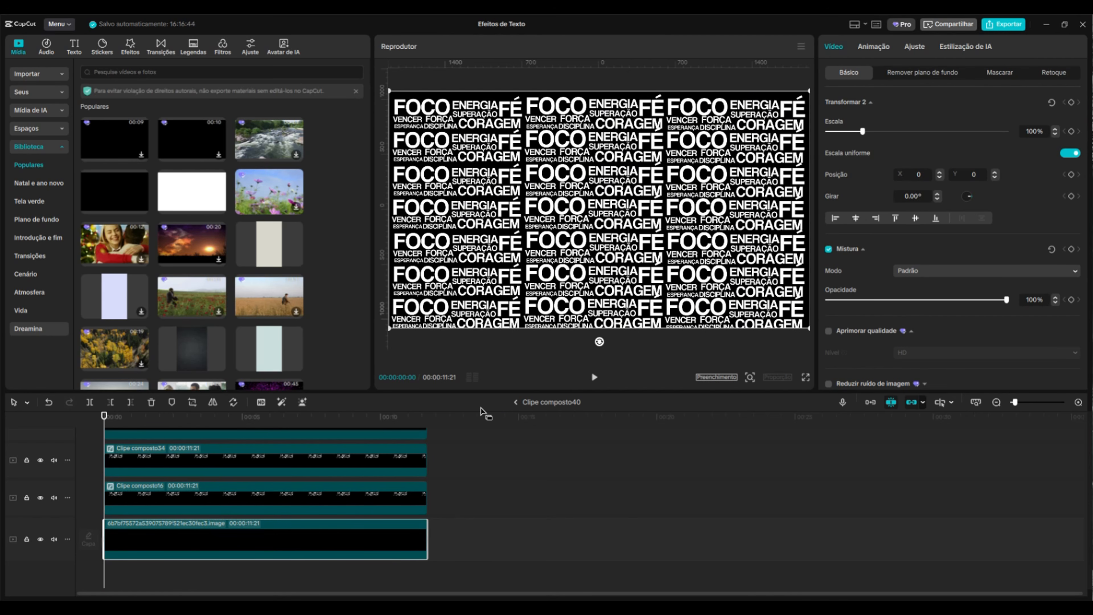
{"action": "left_click", "coordinate": [515, 402]}
{"action": "left_click", "coordinate": [280, 425]}
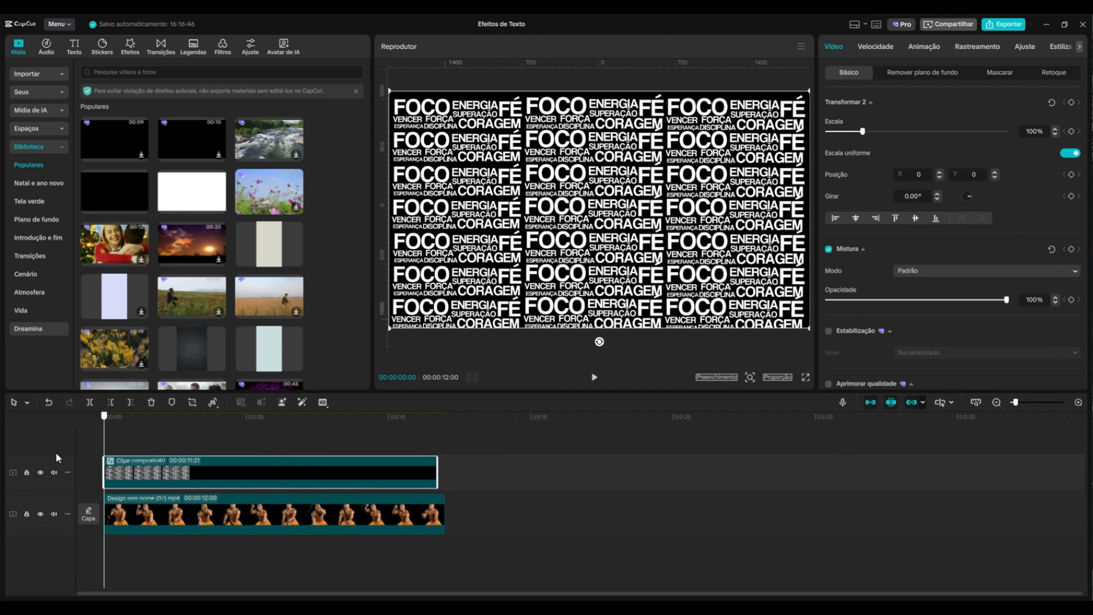
Set the text-wall clip's blend mode to Multiplicar
{"action": "left_click_drag", "start_coordinate": [185, 458], "coordinate": [294, 457]}
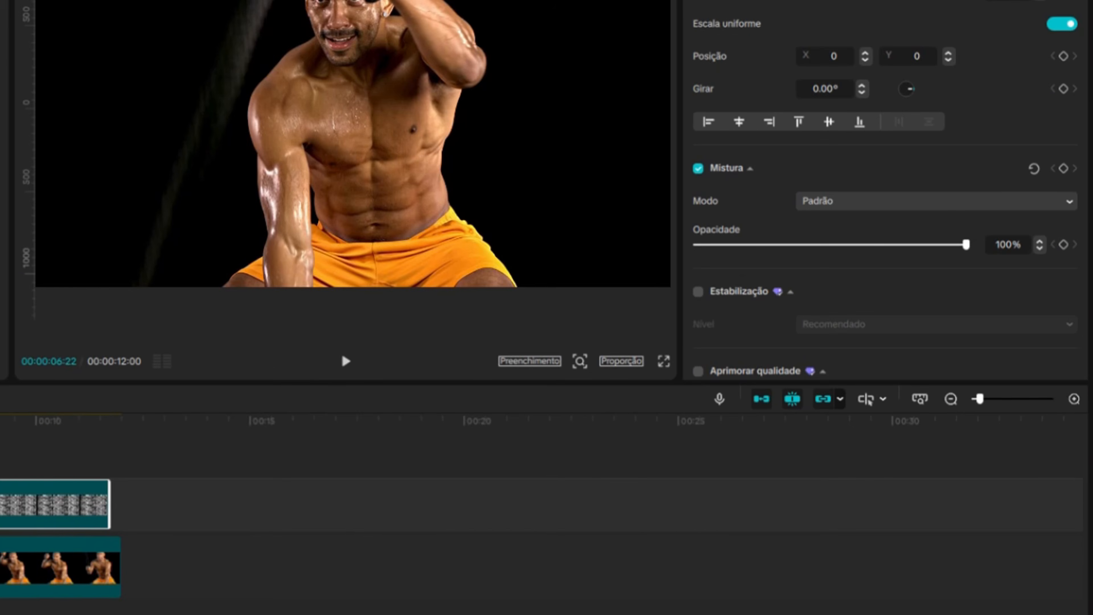
{"action": "left_click_drag", "start_coordinate": [4, 420], "coordinate": [0, 420]}
{"action": "left_click", "coordinate": [893, 206]}
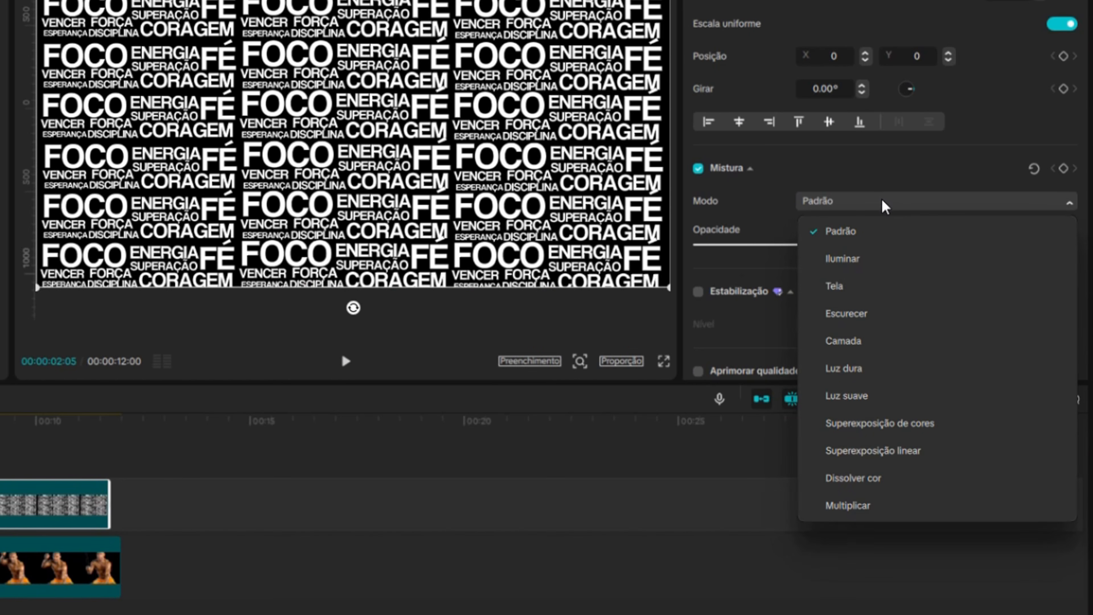
{"action": "left_click", "coordinate": [878, 510]}
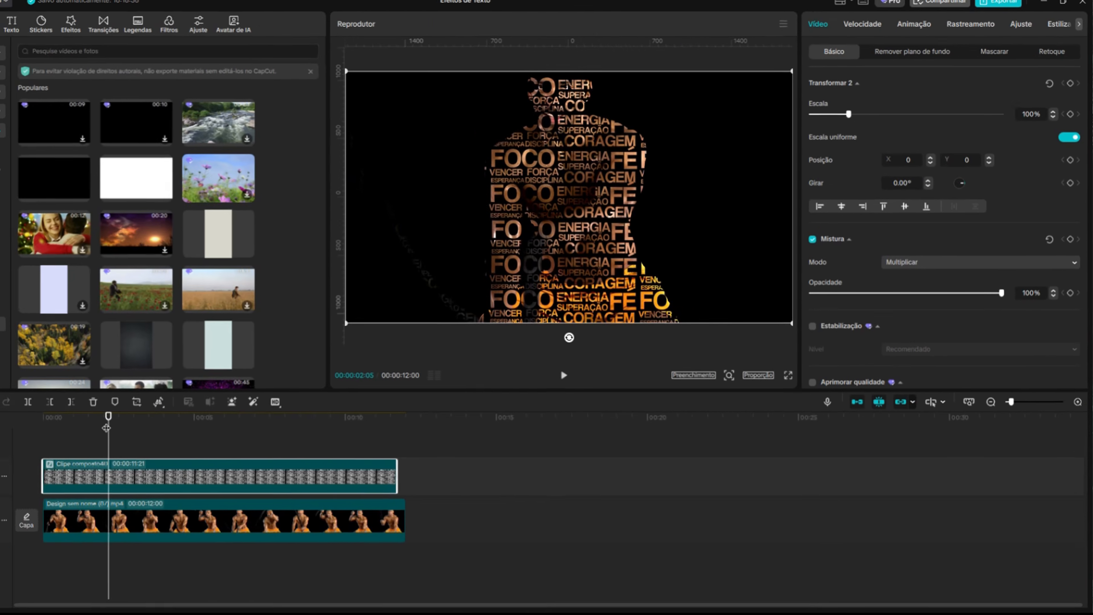
Apply a black-and-white filter to the man video clip
{"action": "left_click_drag", "start_coordinate": [107, 418], "coordinate": [242, 416]}
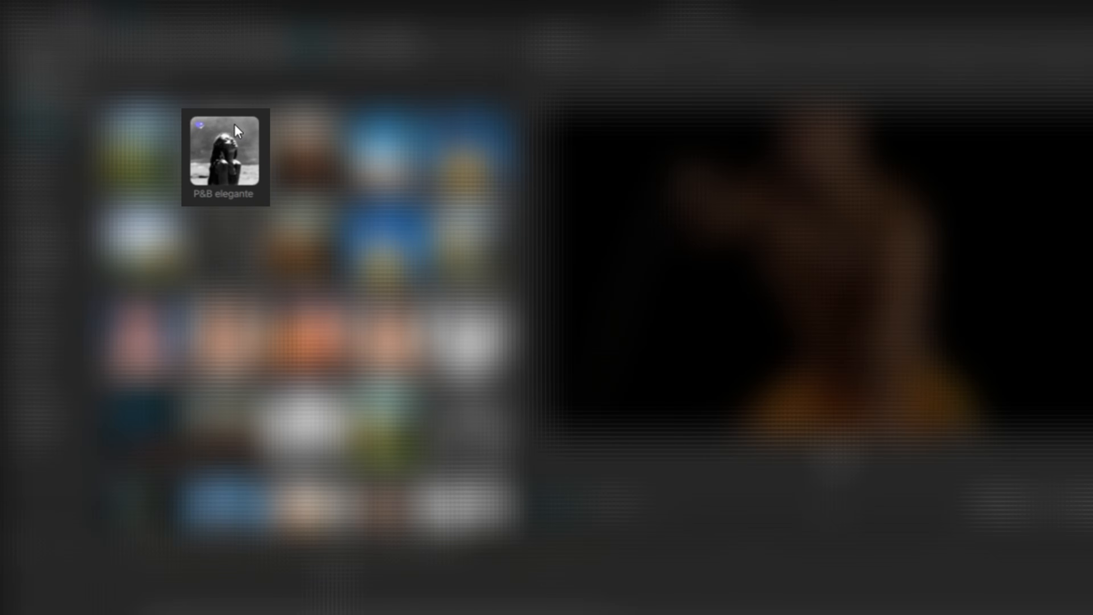
{"action": "left_click_drag", "start_coordinate": [235, 130], "coordinate": [279, 585]}
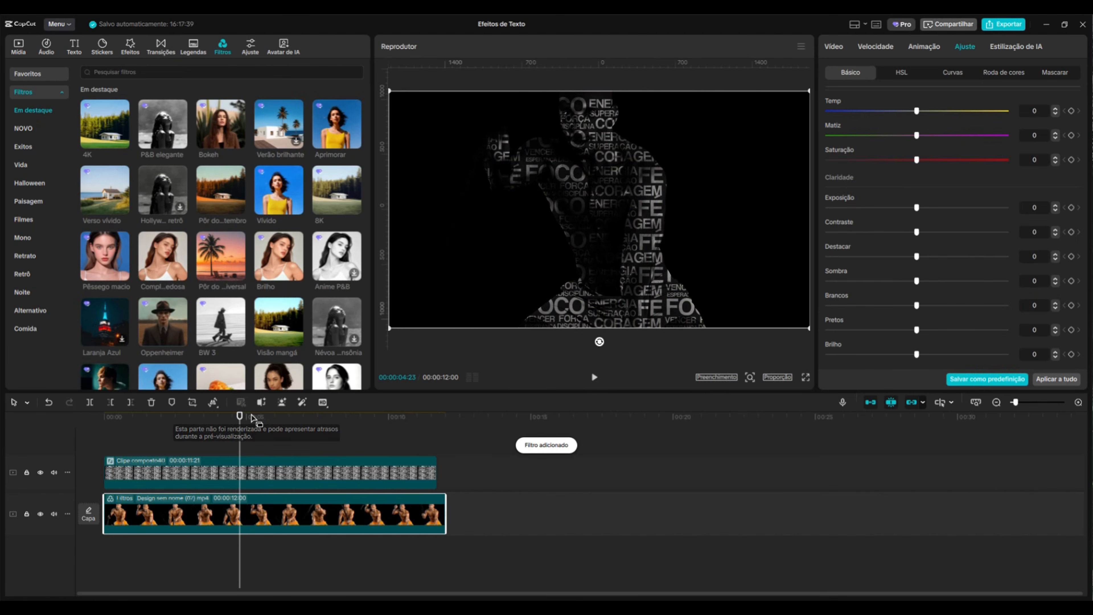
{"action": "left_click_drag", "start_coordinate": [254, 419], "coordinate": [289, 432]}
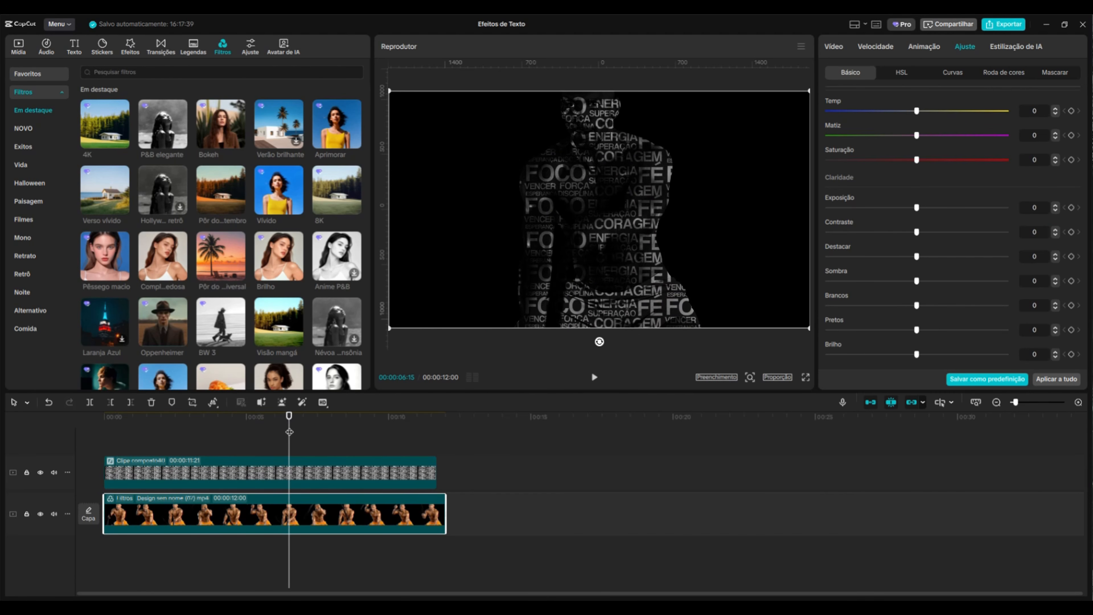
{"action": "left_click", "coordinate": [313, 474]}
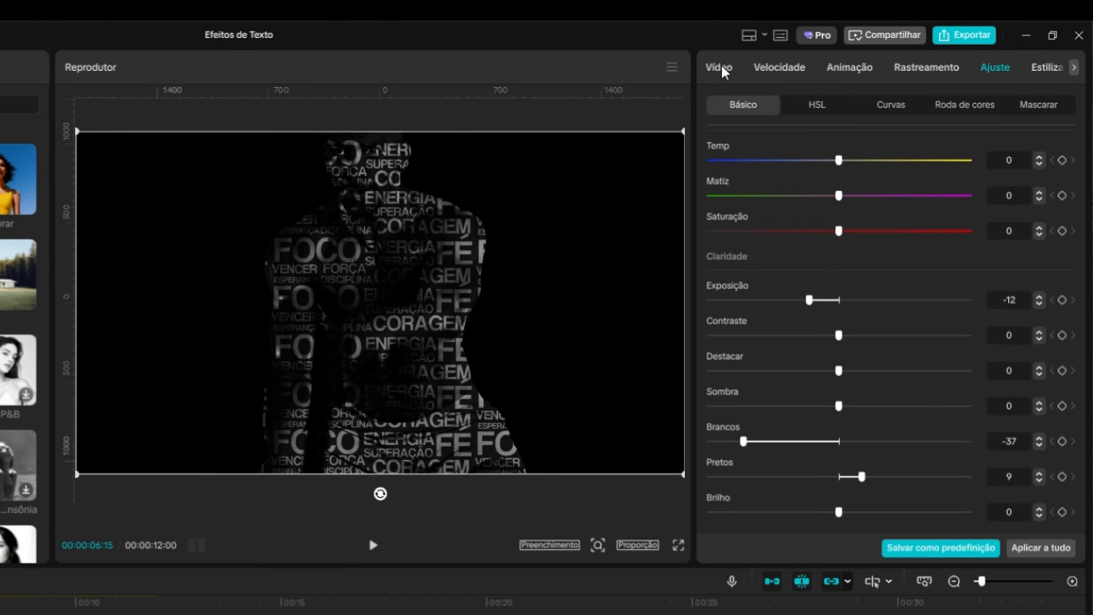
Add a Dividir split mask to the text-wall clip and nudge its position
{"action": "left_click", "coordinate": [833, 47]}
{"action": "left_click", "coordinate": [999, 72]}
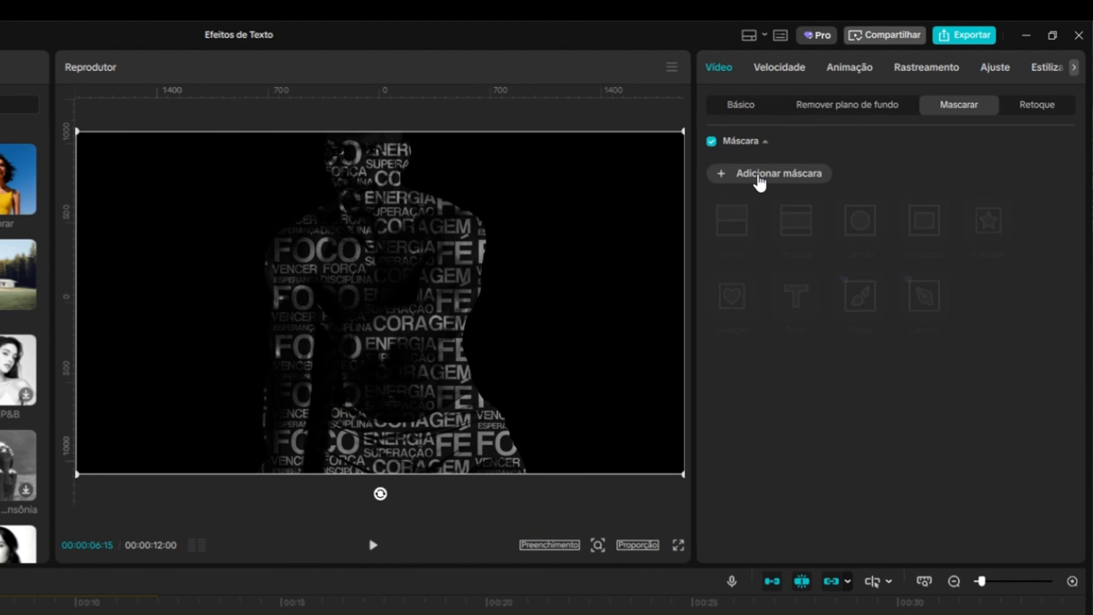
{"action": "left_click", "coordinate": [758, 177]}
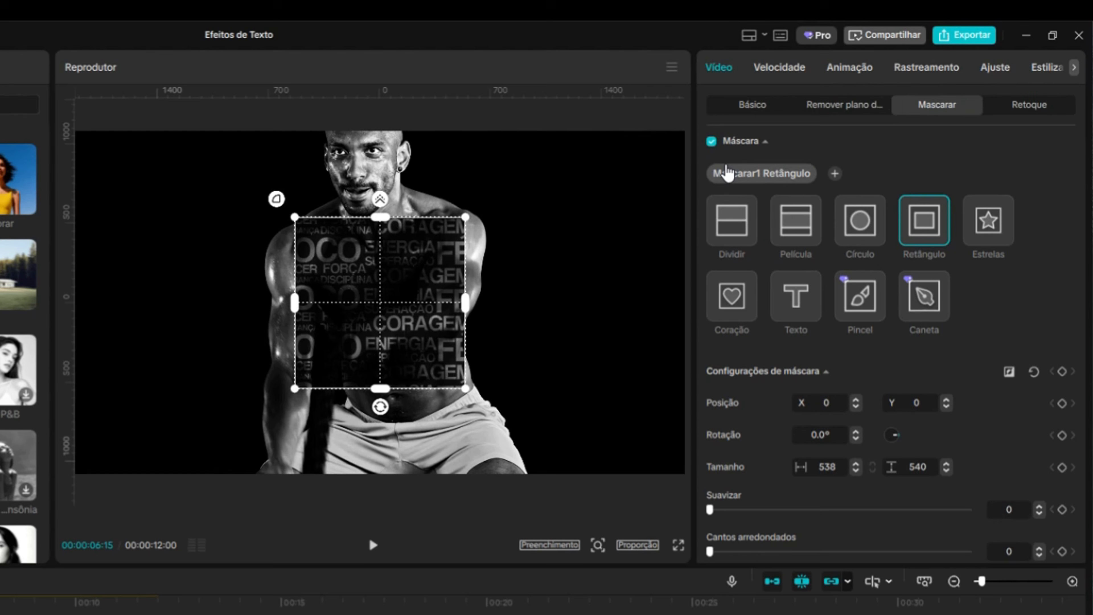
{"action": "left_click", "coordinate": [745, 226]}
{"action": "mouse_move", "coordinate": [378, 321]}
{"action": "left_mouse_down"}
{"action": "mouse_move", "coordinate": [434, 310]}
{"action": "mouse_move", "coordinate": [349, 307]}
{"action": "mouse_move", "coordinate": [369, 318]}
{"action": "left_mouse_up"}
{"action": "left_click", "coordinate": [742, 105]}
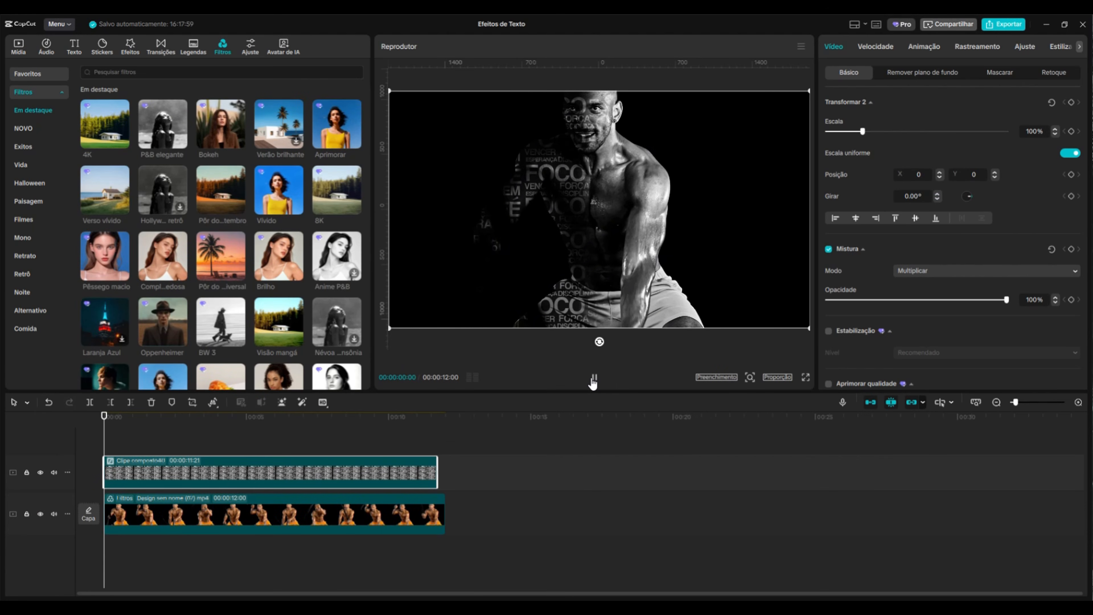
Play and scrub the preview to check the masked text reveal
{"action": "left_click", "coordinate": [594, 379]}
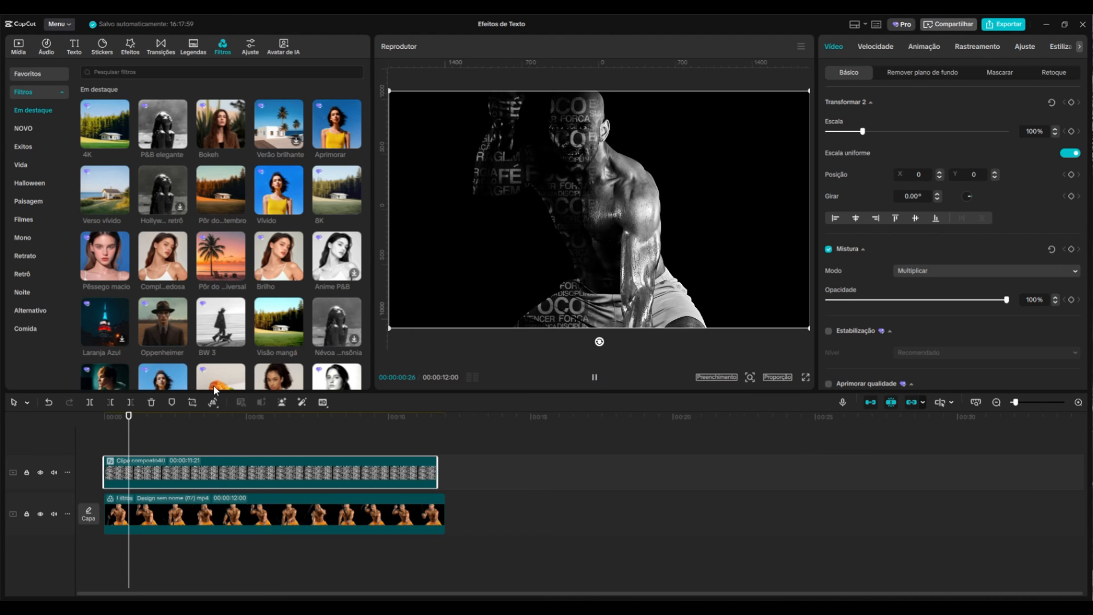
{"action": "left_click_drag", "start_coordinate": [144, 437], "coordinate": [30, 440]}
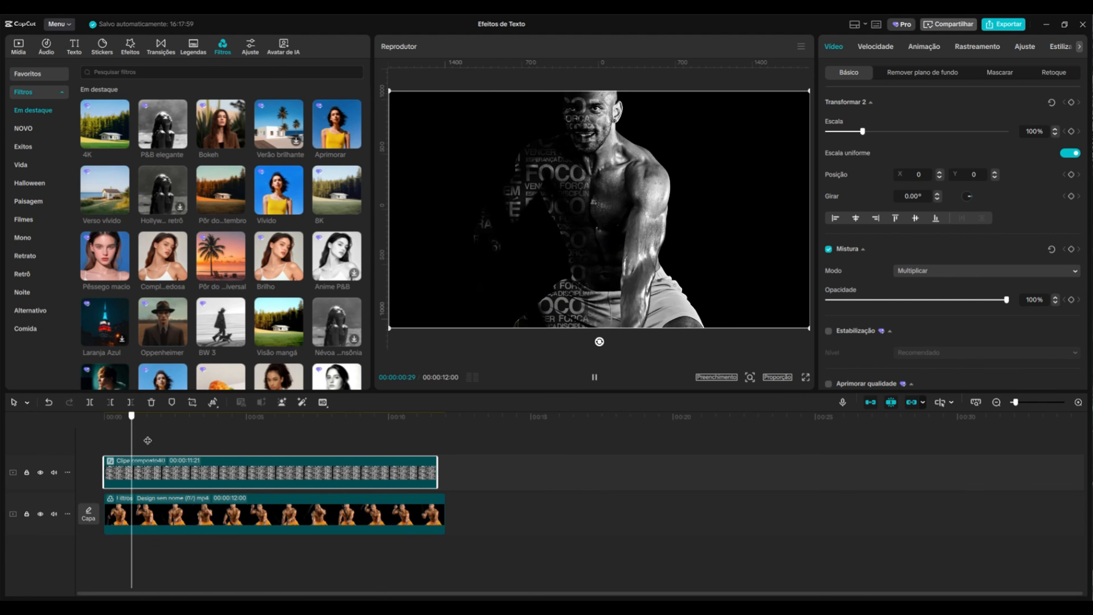
{"action": "left_click_drag", "start_coordinate": [148, 439], "coordinate": [264, 440]}
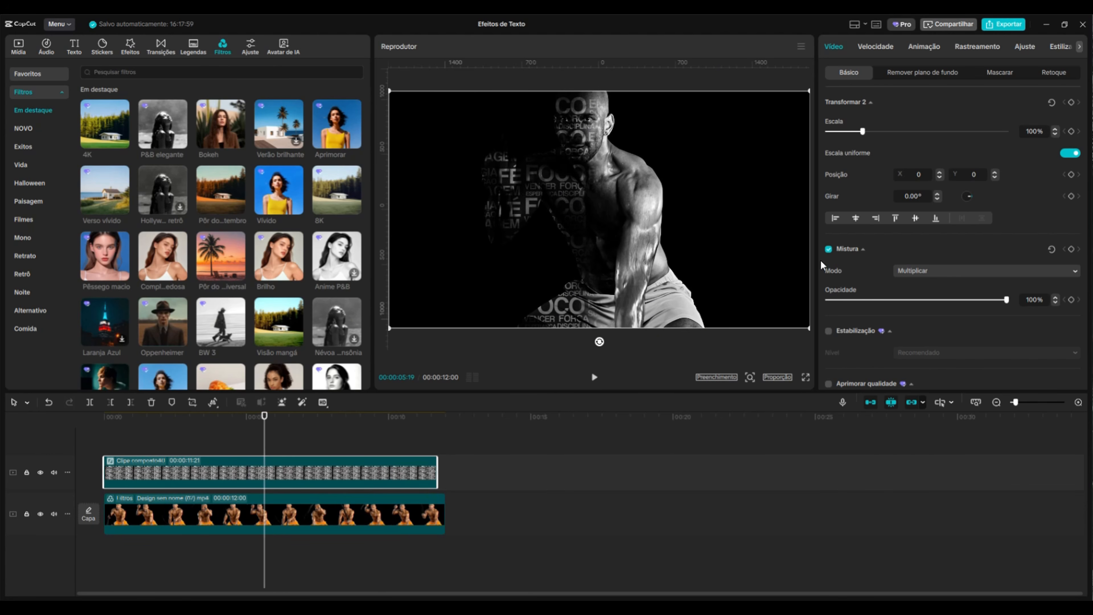
Drag the text-wall clip's split mask line toward the frame's right edge
{"action": "left_click", "coordinate": [999, 72]}
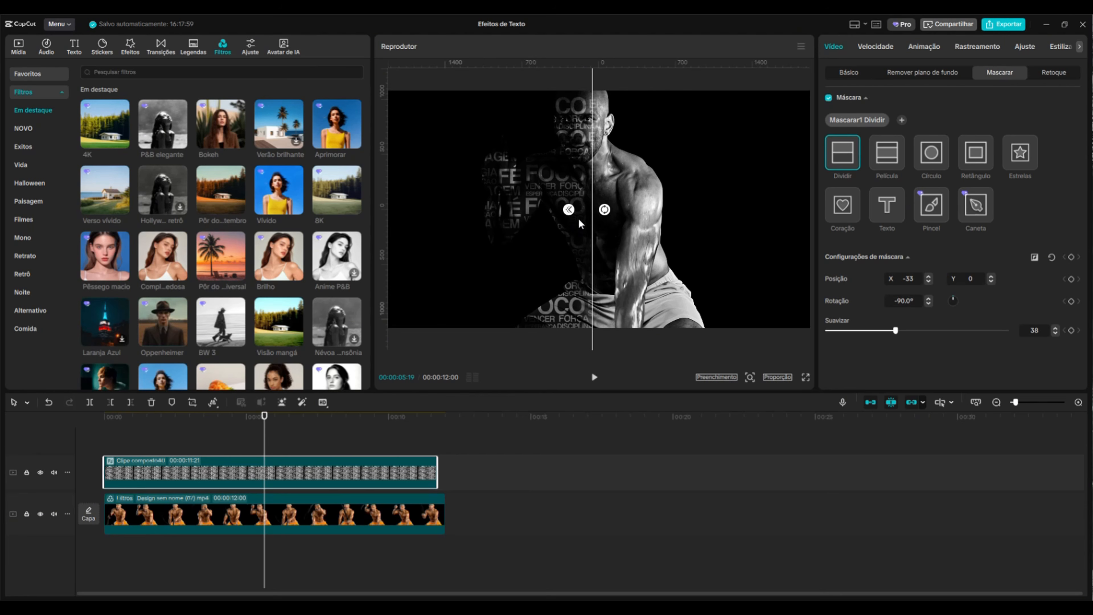
{"action": "left_click_drag", "start_coordinate": [592, 224], "coordinate": [799, 280]}
{"action": "left_click", "coordinate": [477, 450]}
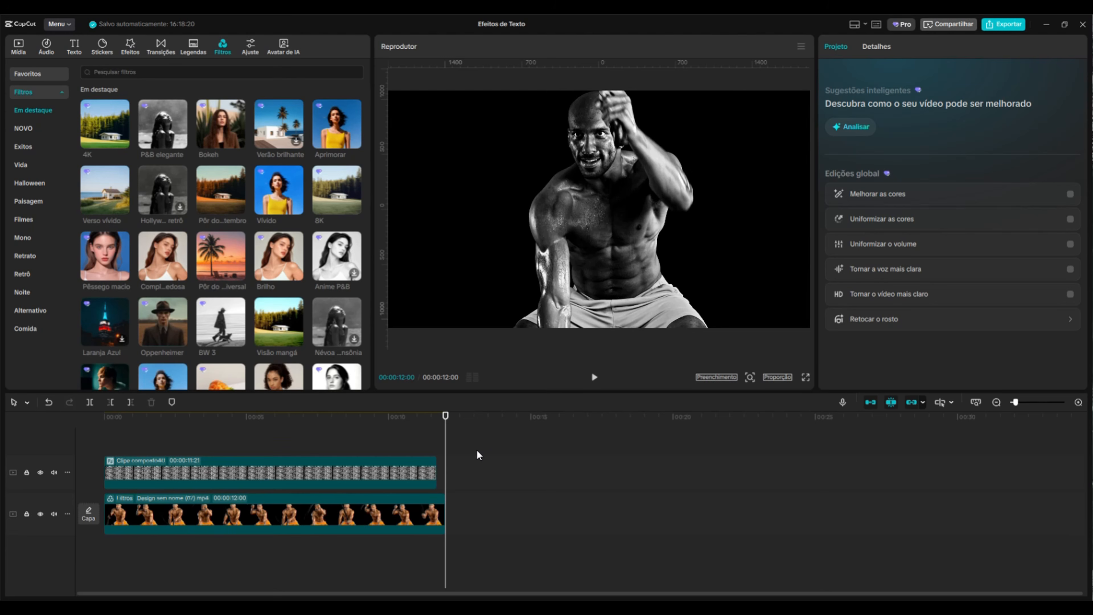
Trim the man video so it ends at the same point as the text-wall clip
{"action": "left_click_drag", "start_coordinate": [446, 417], "coordinate": [437, 450]}
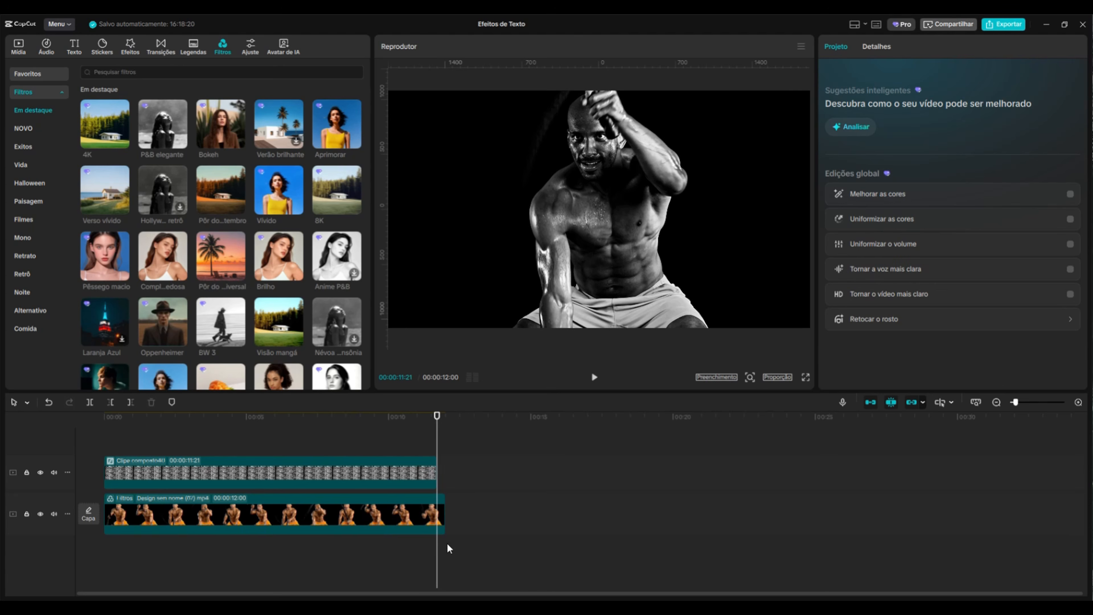
{"action": "left_click", "coordinate": [443, 516]}
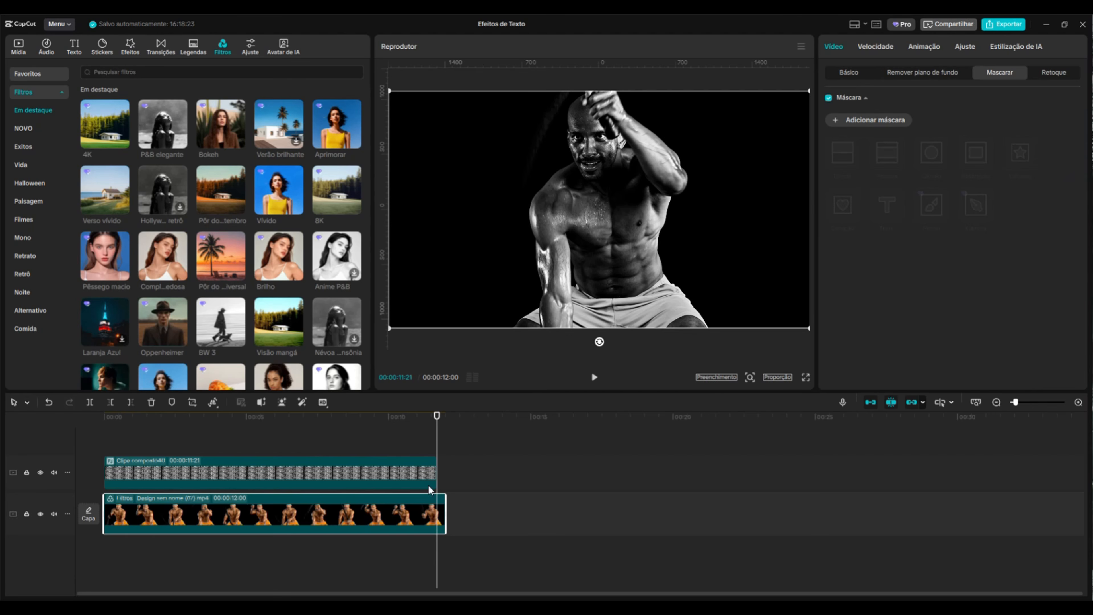
{"action": "key", "text": "w"}
Select both the text-wall and man video clips and combine them into a compound clip
{"action": "left_click_drag", "start_coordinate": [438, 457], "coordinate": [289, 513]}
{"action": "right_click", "coordinate": [285, 513]}
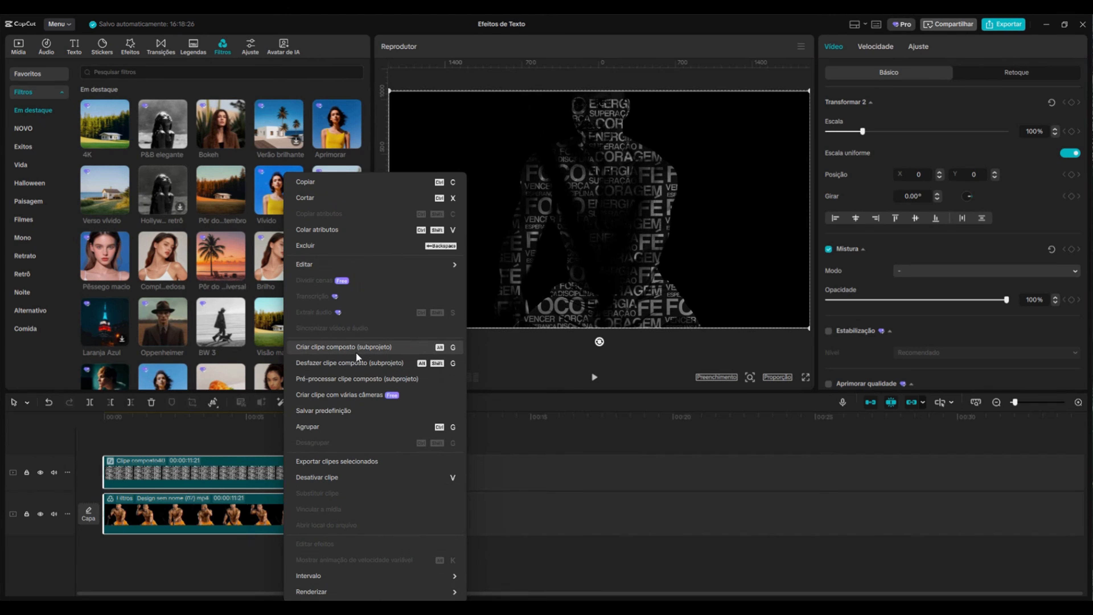
{"action": "left_click", "coordinate": [362, 346]}
Add a Dividir mask to the new compound clip, rotated to about -105° with feathering around 51
{"action": "left_click_drag", "start_coordinate": [180, 458], "coordinate": [295, 469]}
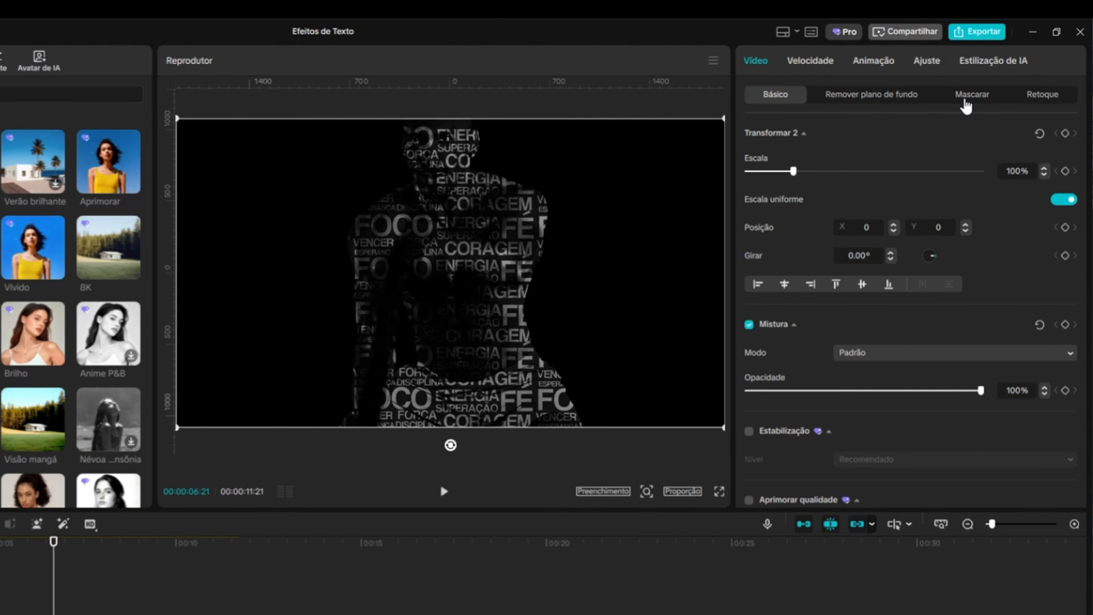
{"action": "left_click", "coordinate": [965, 106]}
{"action": "left_click", "coordinate": [759, 159]}
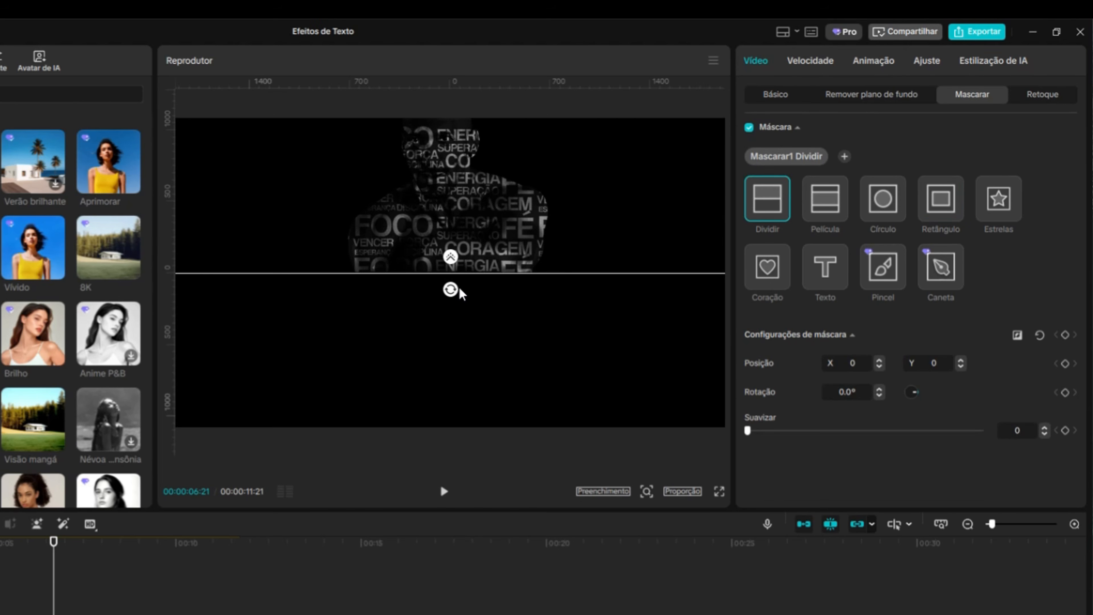
{"action": "mouse_move", "coordinate": [460, 293]}
{"action": "left_mouse_down"}
{"action": "mouse_move", "coordinate": [512, 258]}
{"action": "mouse_move", "coordinate": [585, 258]}
{"action": "mouse_move", "coordinate": [551, 299]}
{"action": "mouse_move", "coordinate": [530, 279]}
{"action": "mouse_move", "coordinate": [469, 297]}
{"action": "left_mouse_up"}
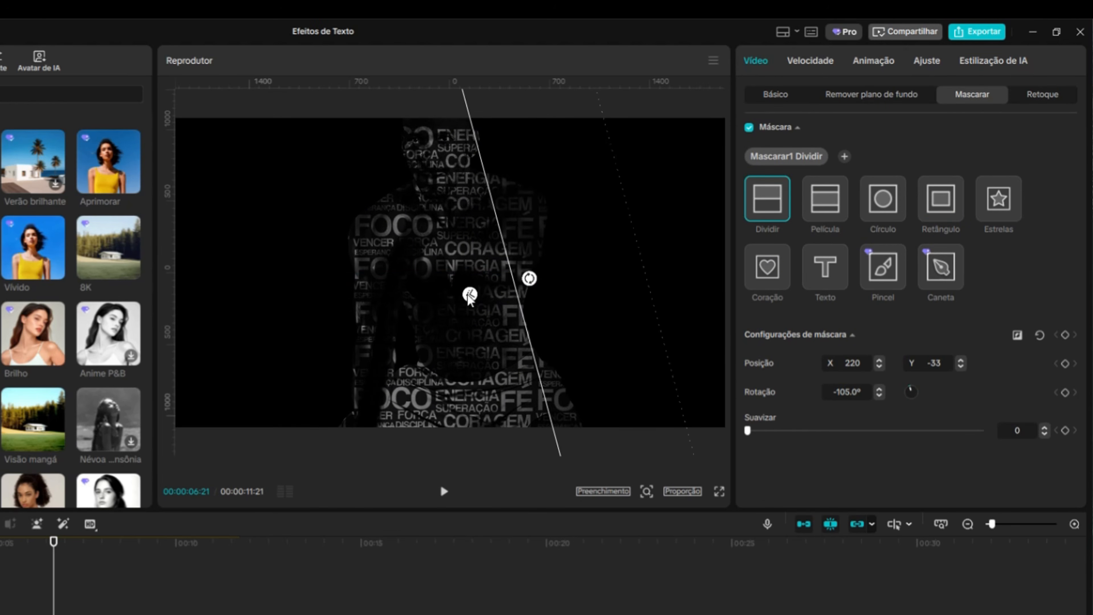
{"action": "left_click_drag", "start_coordinate": [535, 356], "coordinate": [523, 357]}
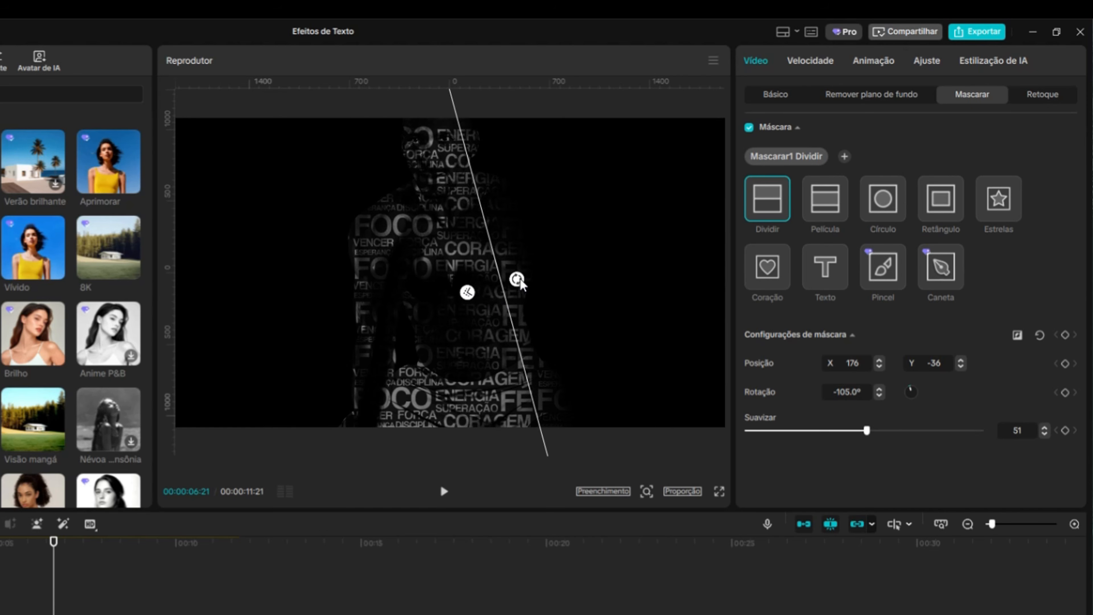
{"action": "left_click_drag", "start_coordinate": [519, 281], "coordinate": [517, 276]}
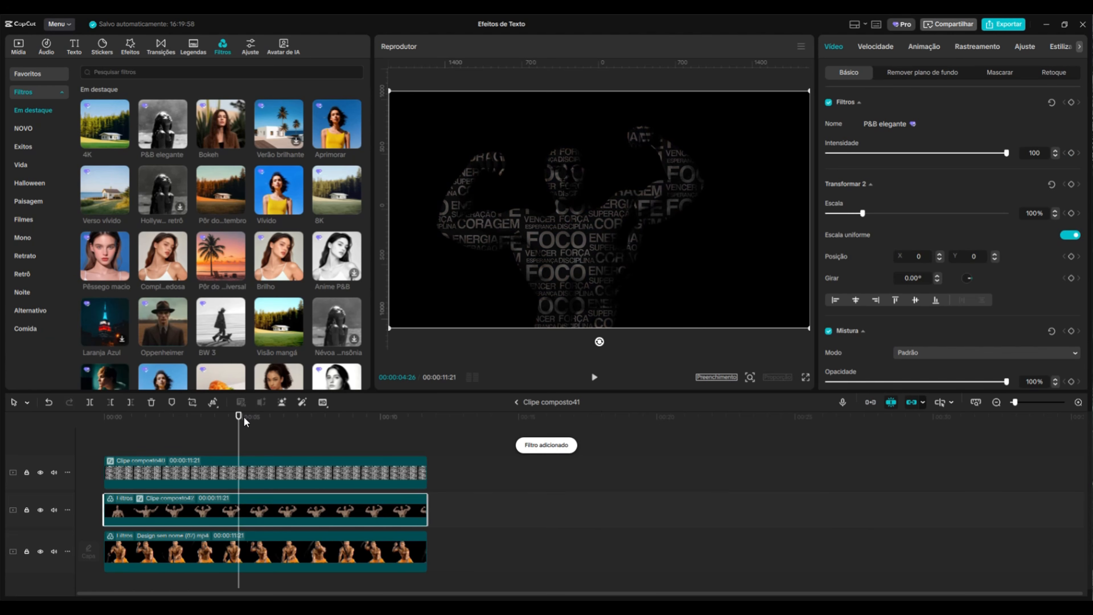
{"action": "left_click_drag", "start_coordinate": [244, 420], "coordinate": [419, 444]}
{"action": "left_click", "coordinate": [41, 551]}
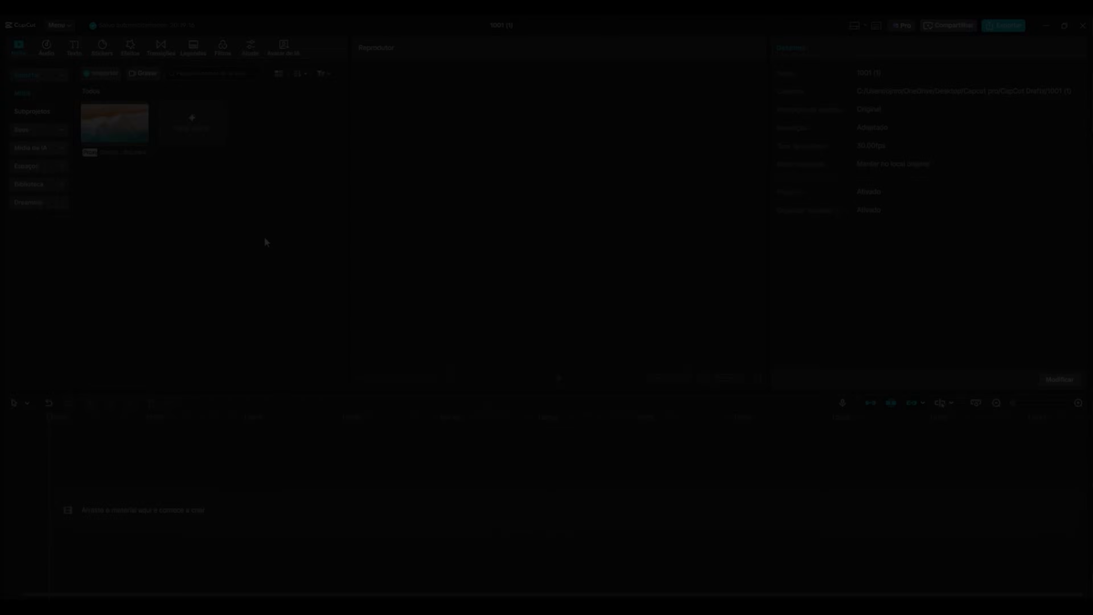
In a new project, add the beach video to the timeline and insert a default text layer, extending it
{"action": "left_click_drag", "start_coordinate": [104, 126], "coordinate": [106, 497]}
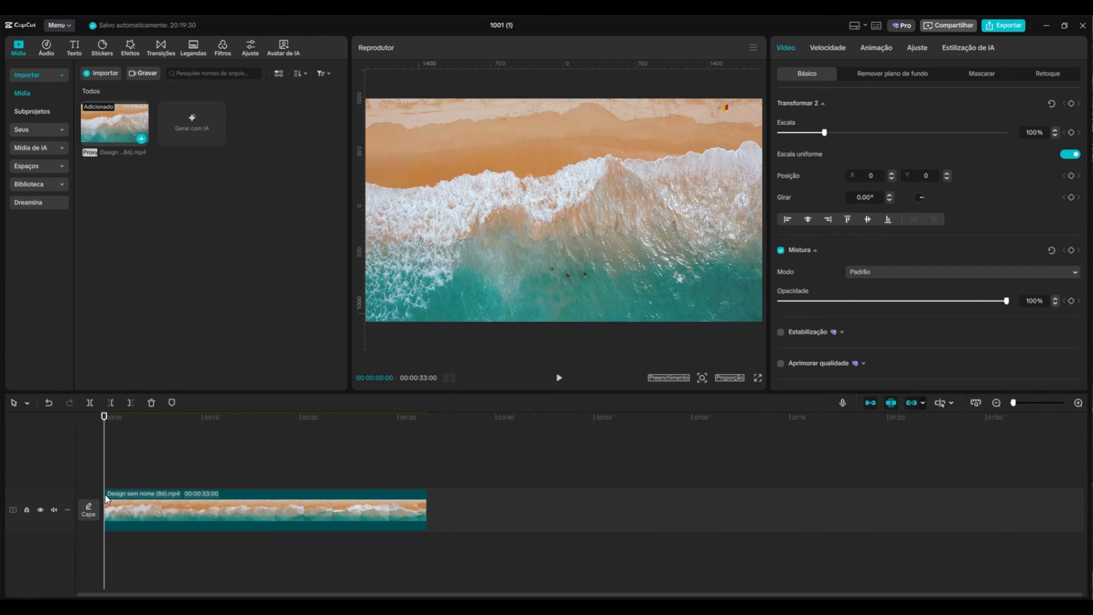
{"action": "left_click", "coordinate": [74, 48]}
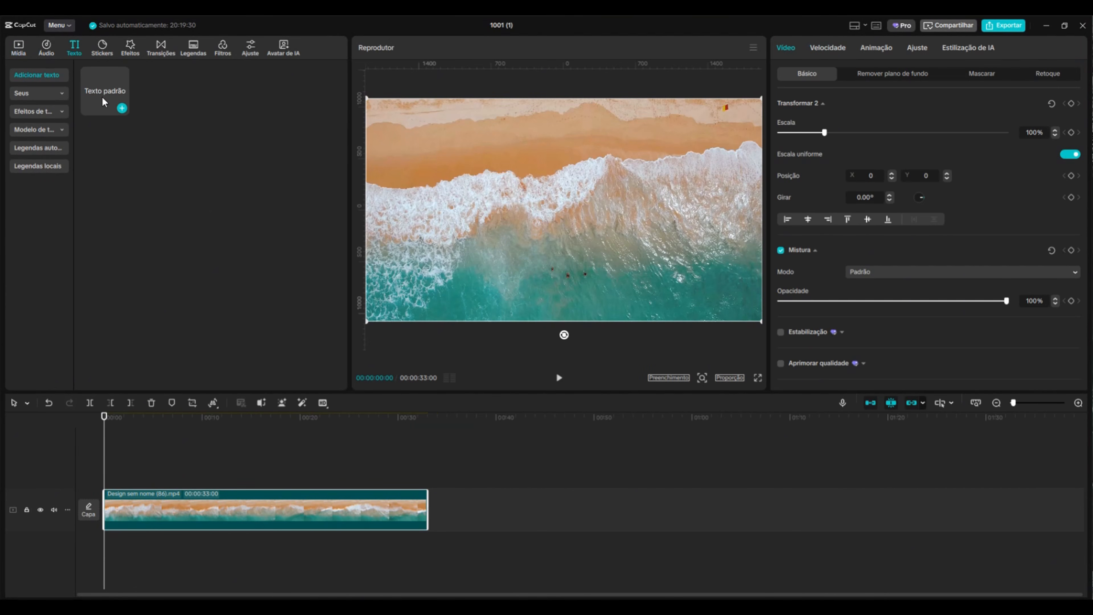
{"action": "left_click", "coordinate": [122, 107]}
{"action": "left_click_drag", "start_coordinate": [188, 479], "coordinate": [314, 479]}
Trim the beach video and text clip to end at about 13:28, then select the text for editing
{"action": "left_click_drag", "start_coordinate": [106, 421], "coordinate": [240, 424]}
{"action": "left_click_drag", "start_coordinate": [309, 443], "coordinate": [271, 534]}
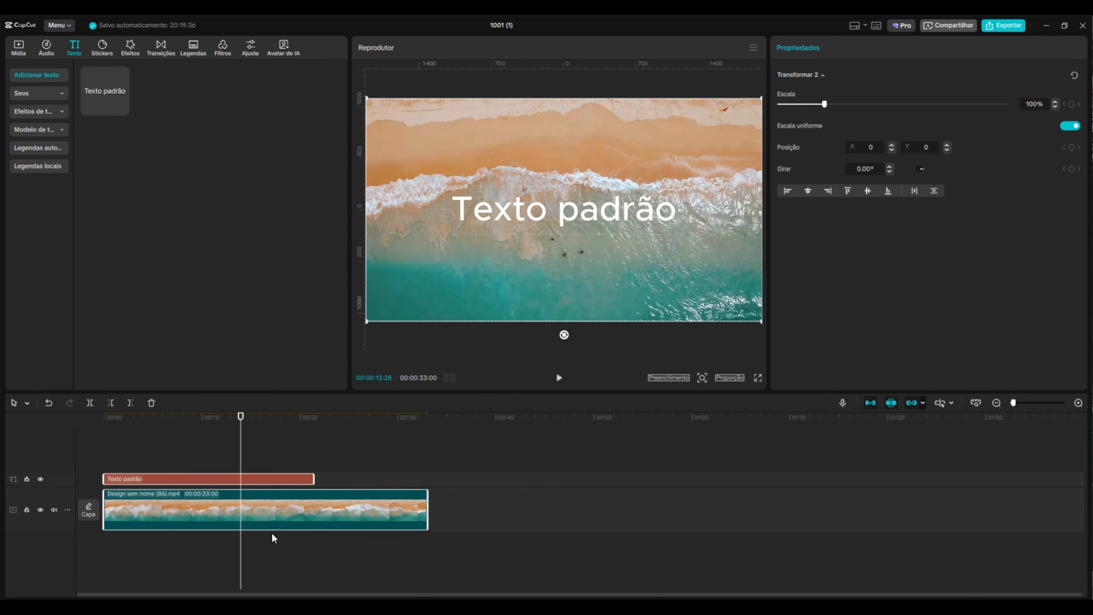
{"action": "key", "text": "w"}
{"action": "left_click_drag", "start_coordinate": [241, 426], "coordinate": [162, 463]}
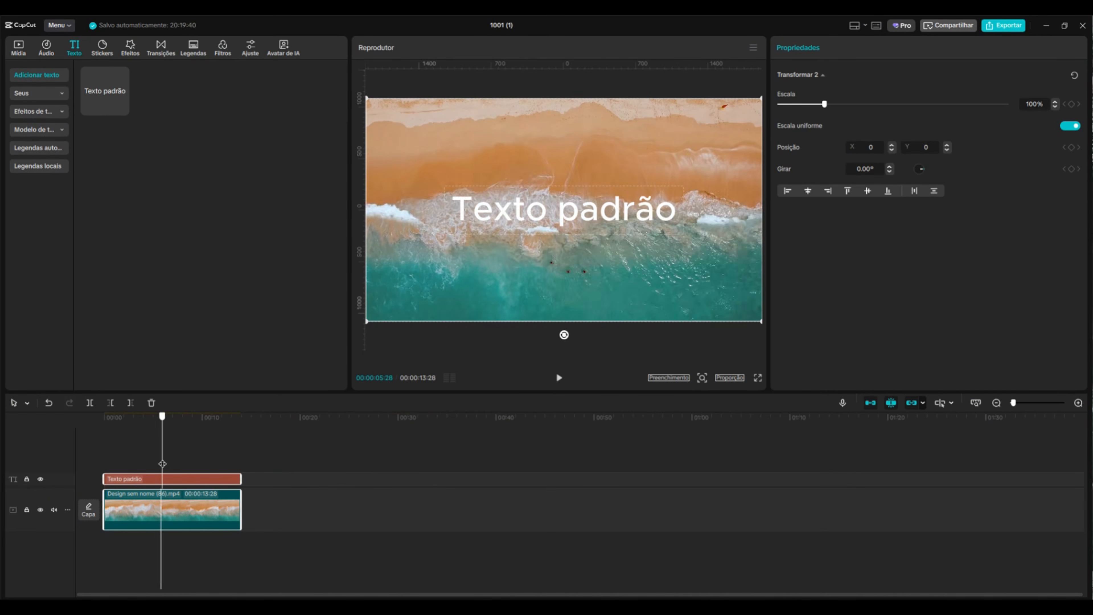
{"action": "left_click", "coordinate": [188, 479]}
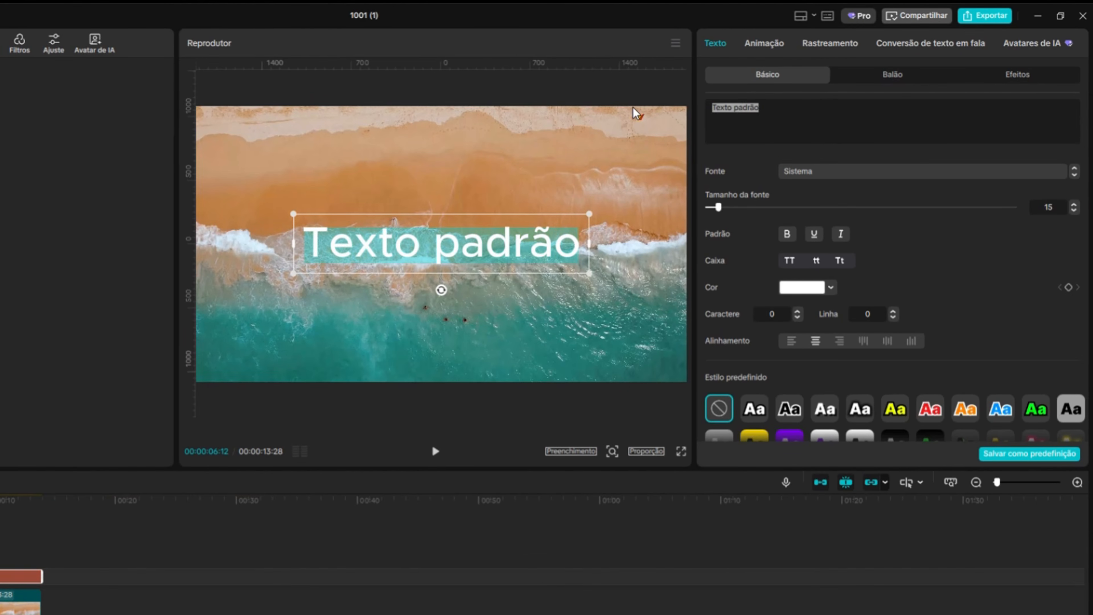
Replace the default text with PRAIA and set its font to Impact
{"action": "type", "text": "PRAIA"}
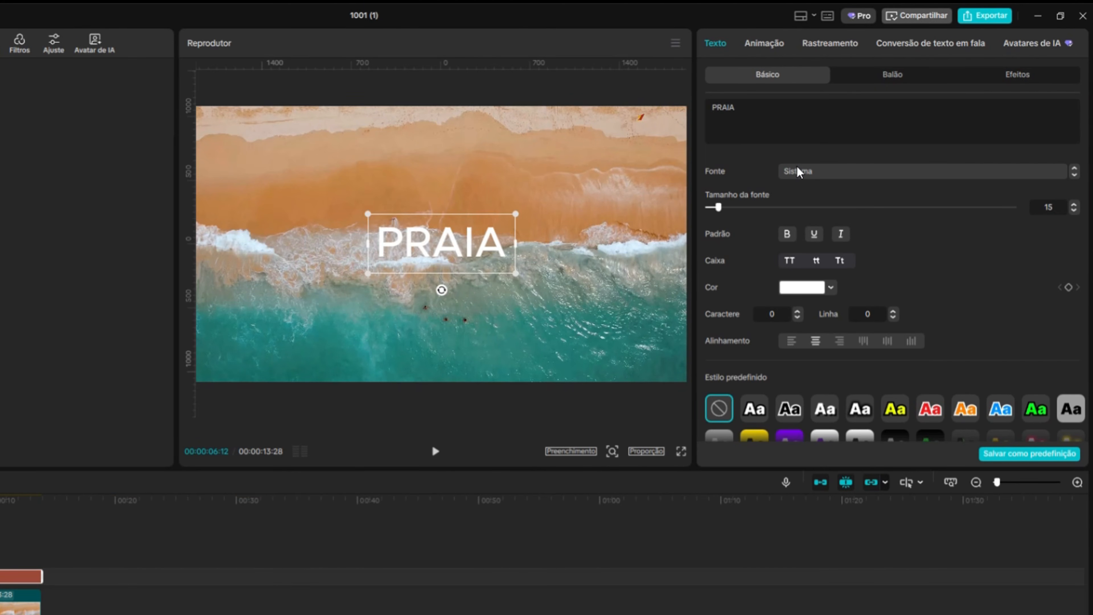
{"action": "left_click", "coordinate": [797, 171]}
{"action": "left_click", "coordinate": [898, 357]}
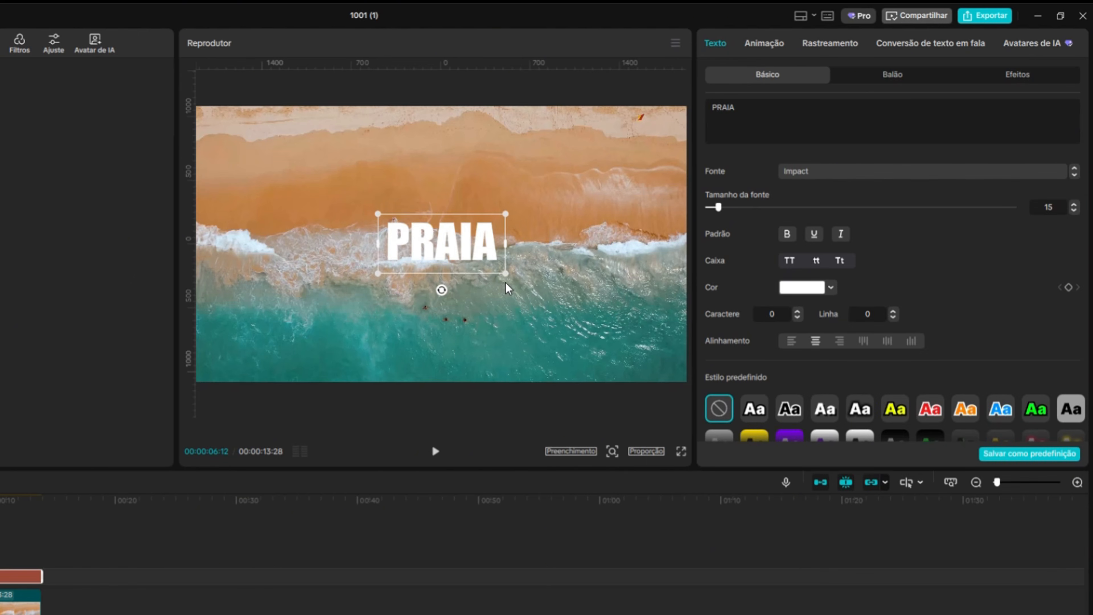
Enlarge the PRAIA text to about 241% and enable its shadow with 40% opacity
{"action": "left_click_drag", "start_coordinate": [506, 274], "coordinate": [596, 361]}
{"action": "scroll", "coordinate": [875, 293], "scroll_direction": "down", "scroll_amount": 2}
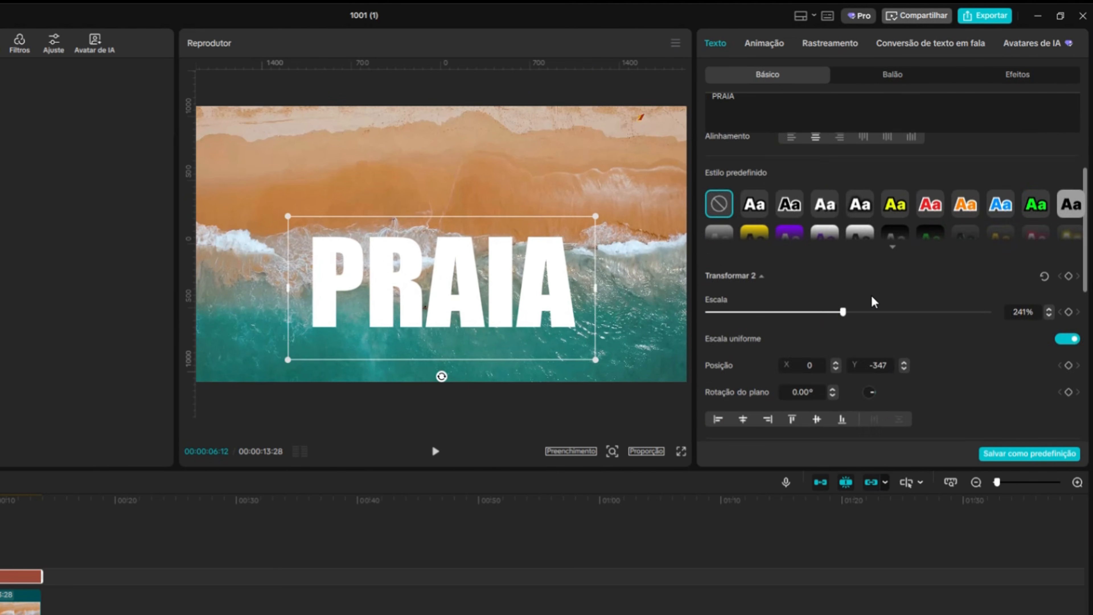
{"action": "scroll", "coordinate": [856, 320], "scroll_direction": "down", "scroll_amount": 5}
{"action": "left_click", "coordinate": [708, 326]}
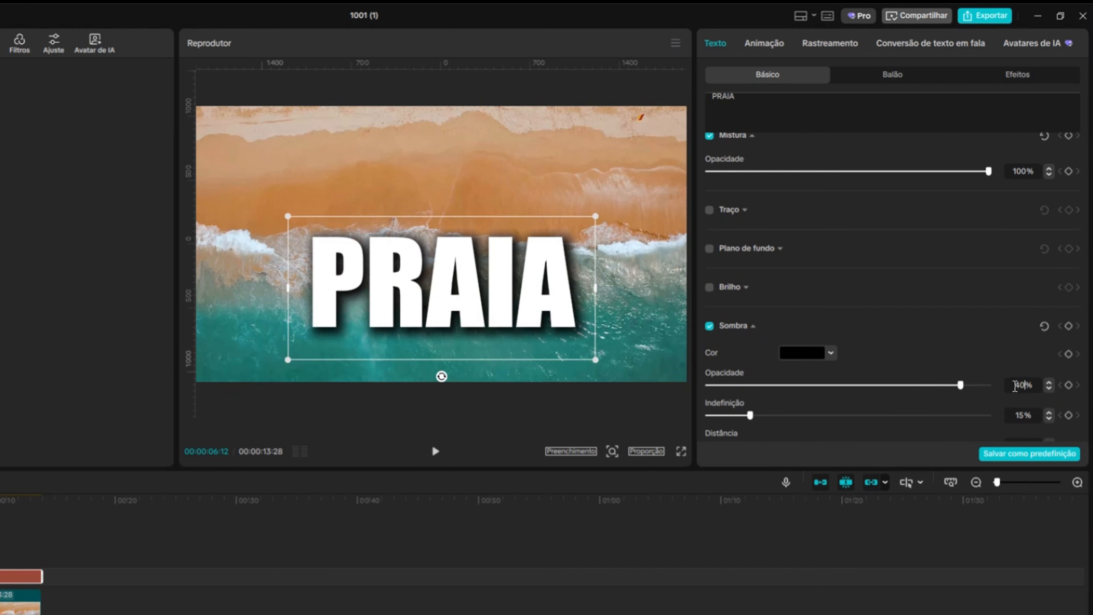
{"action": "key", "text": "Return"}
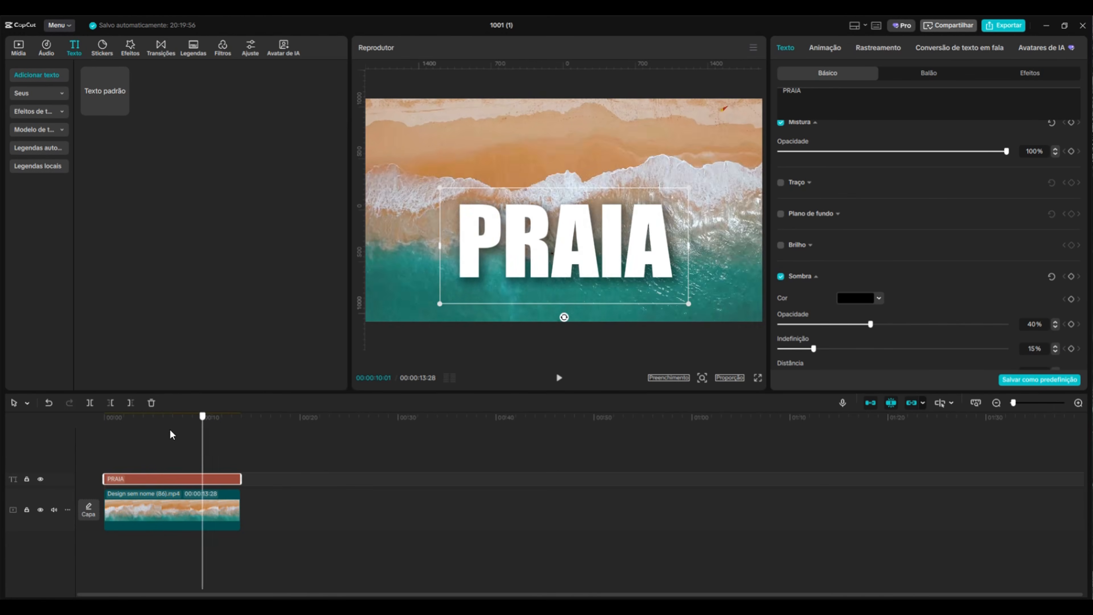
Add a black background image from the library on a track between the text and the beach video
{"action": "left_click", "coordinate": [16, 50]}
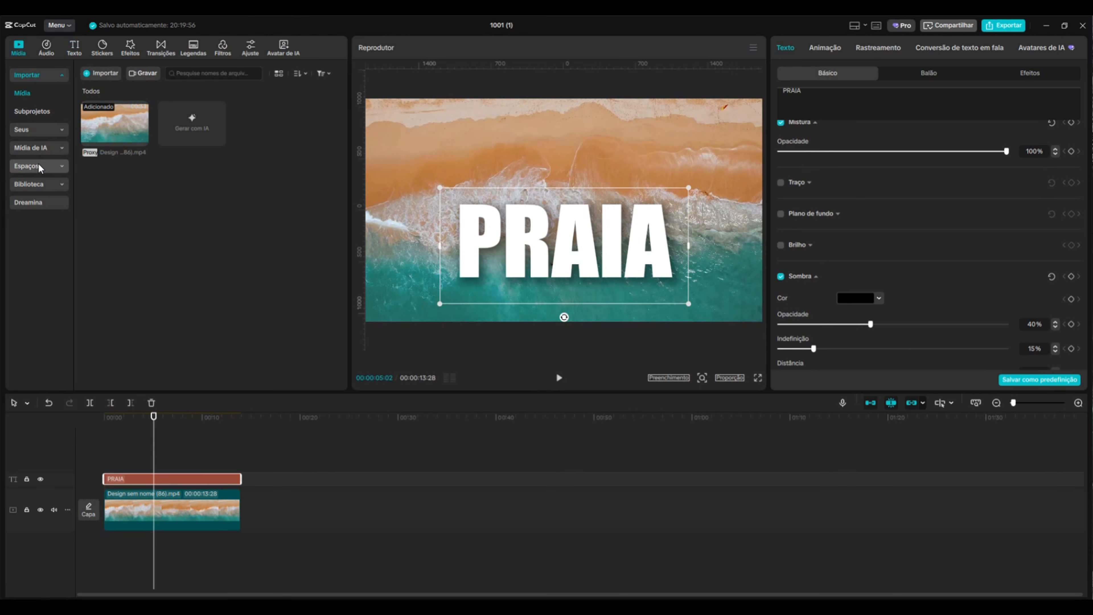
{"action": "left_click", "coordinate": [39, 185]}
{"action": "left_click_drag", "start_coordinate": [114, 349], "coordinate": [243, 486]}
{"action": "left_click", "coordinate": [267, 452]}
{"action": "left_click", "coordinate": [199, 462]}
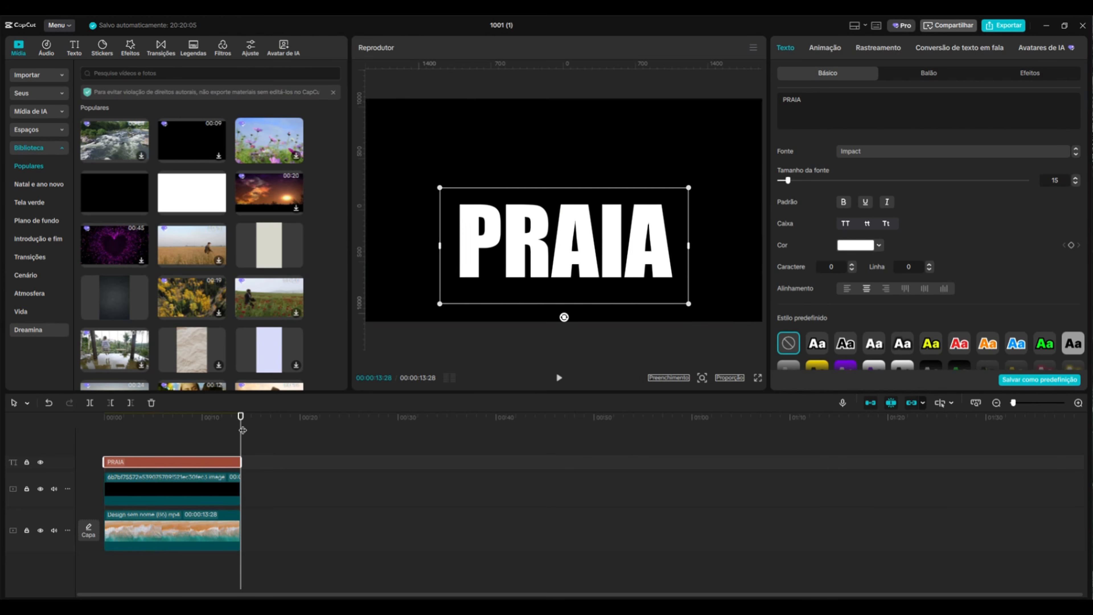
Apply the Virar entrance animation to the text with a duration of 4 s
{"action": "left_click_drag", "start_coordinate": [242, 430], "coordinate": [164, 431]}
{"action": "left_click", "coordinate": [840, 50]}
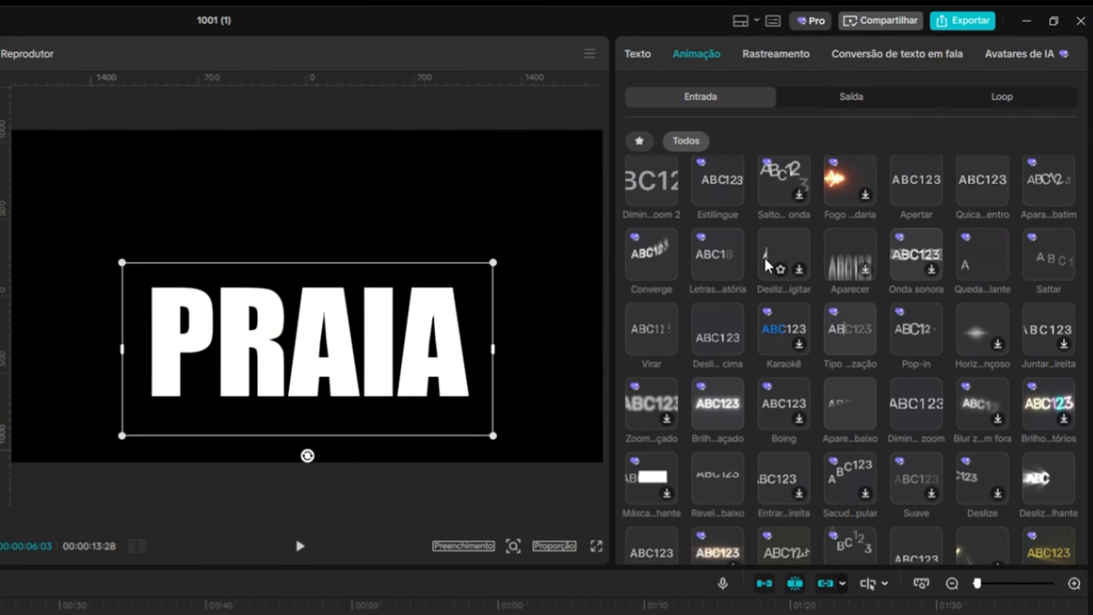
{"action": "scroll", "coordinate": [770, 264], "scroll_direction": "up", "scroll_amount": 3}
{"action": "scroll", "coordinate": [727, 258], "scroll_direction": "down", "scroll_amount": 2}
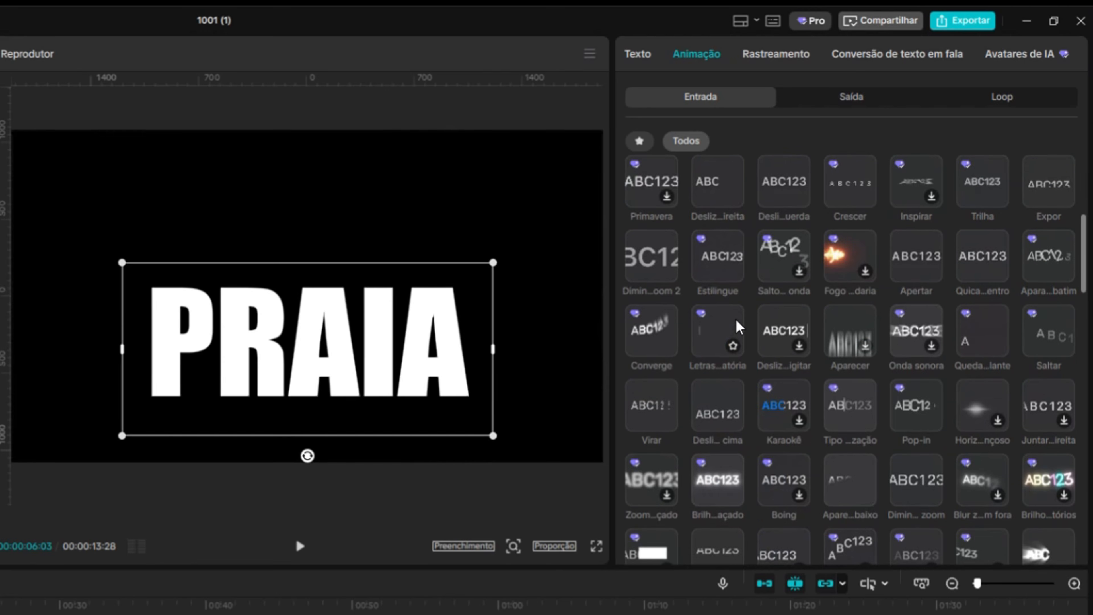
{"action": "left_click", "coordinate": [654, 403]}
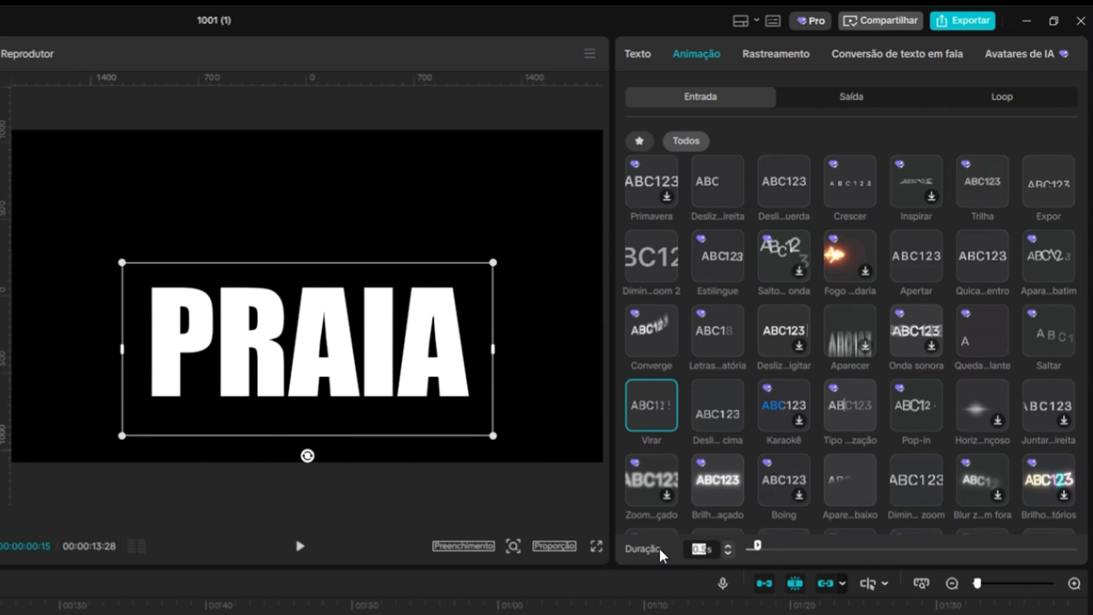
{"action": "type", "text": "4s"}
{"action": "key", "text": "Return"}
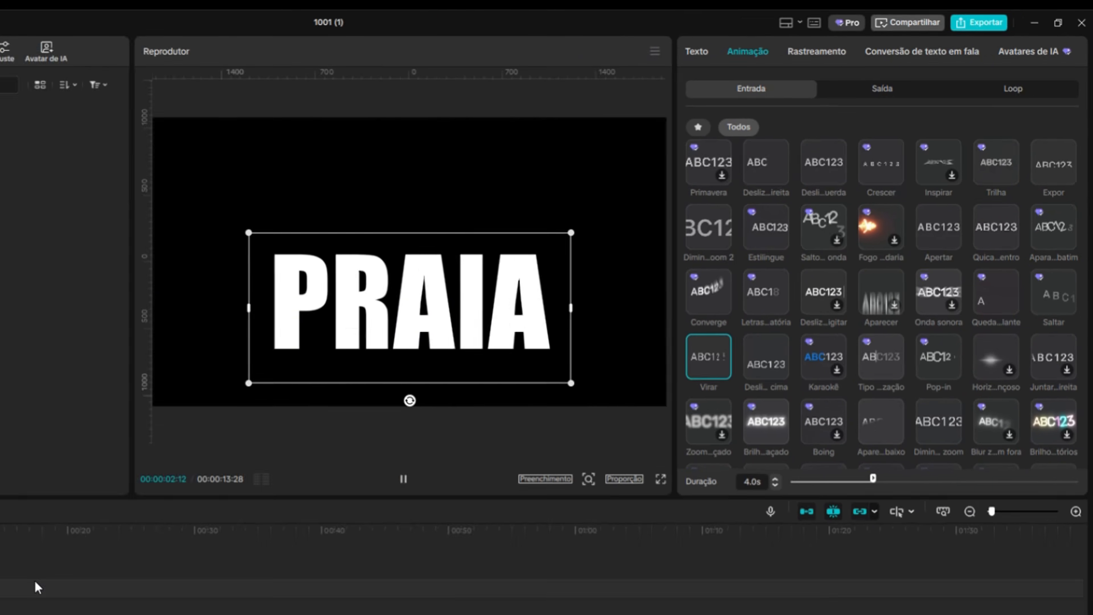
Select the text and black background clips and combine them into a compound clip
{"action": "left_click_drag", "start_coordinate": [290, 458], "coordinate": [169, 473]}
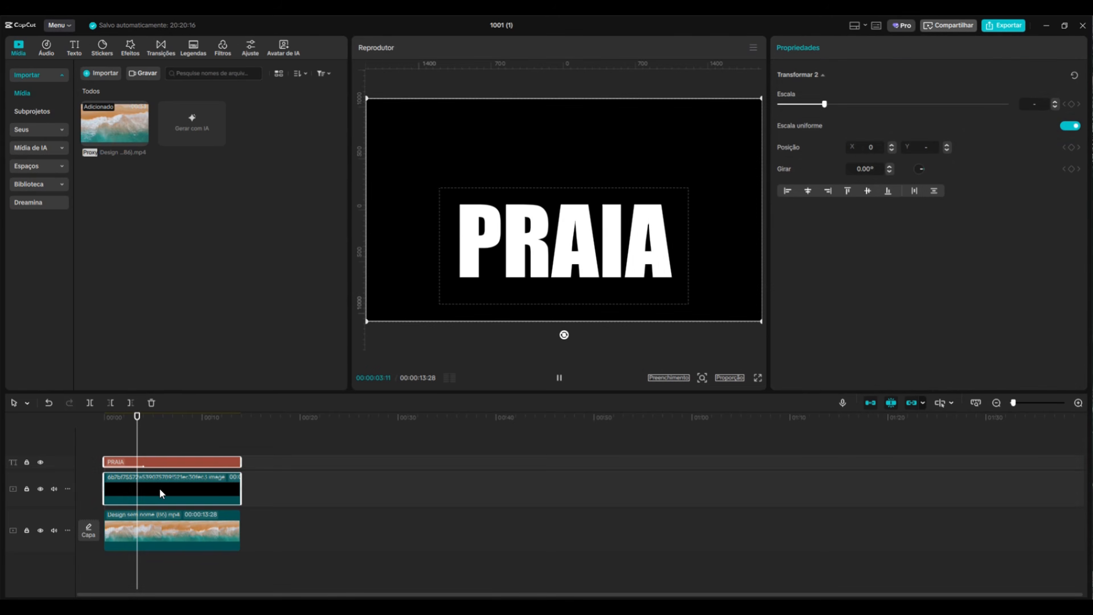
{"action": "right_click", "coordinate": [159, 490]}
{"action": "left_click", "coordinate": [184, 464]}
{"action": "left_click_drag", "start_coordinate": [138, 418], "coordinate": [181, 449]}
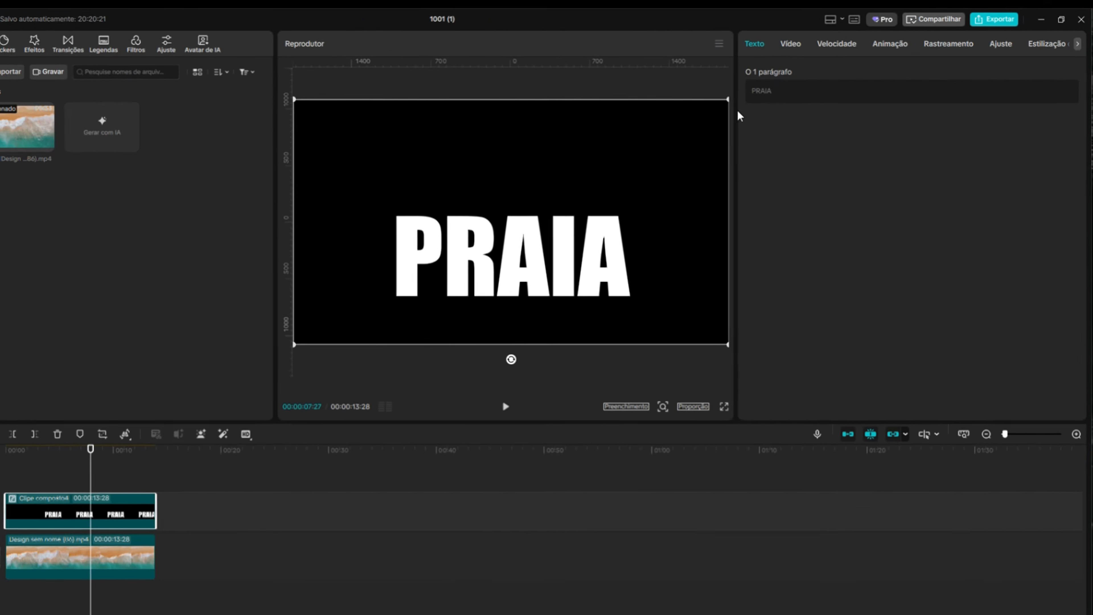
Set the compound clip's blend mode to Multiplicar and preview the result
{"action": "left_click", "coordinate": [756, 43]}
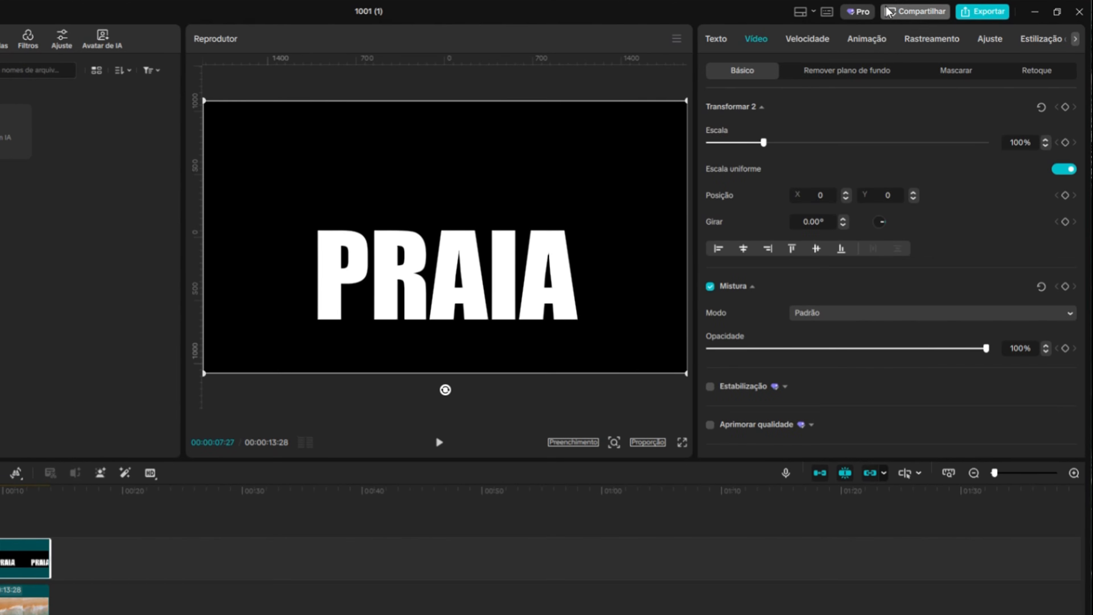
{"action": "left_click", "coordinate": [883, 316]}
{"action": "left_click", "coordinate": [813, 562]}
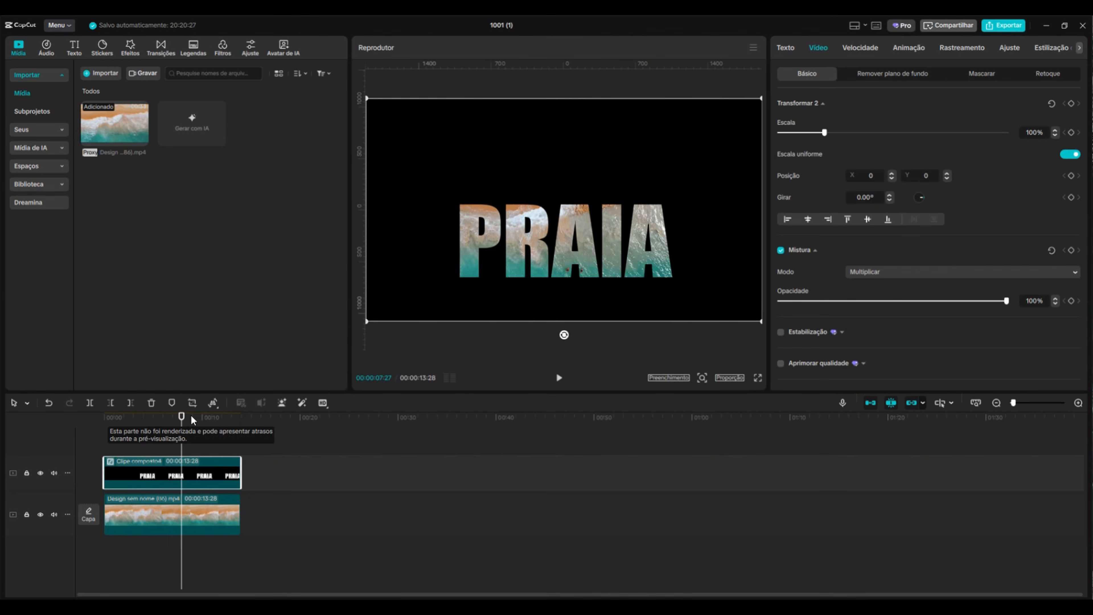
{"action": "left_click_drag", "start_coordinate": [183, 417], "coordinate": [103, 416]}
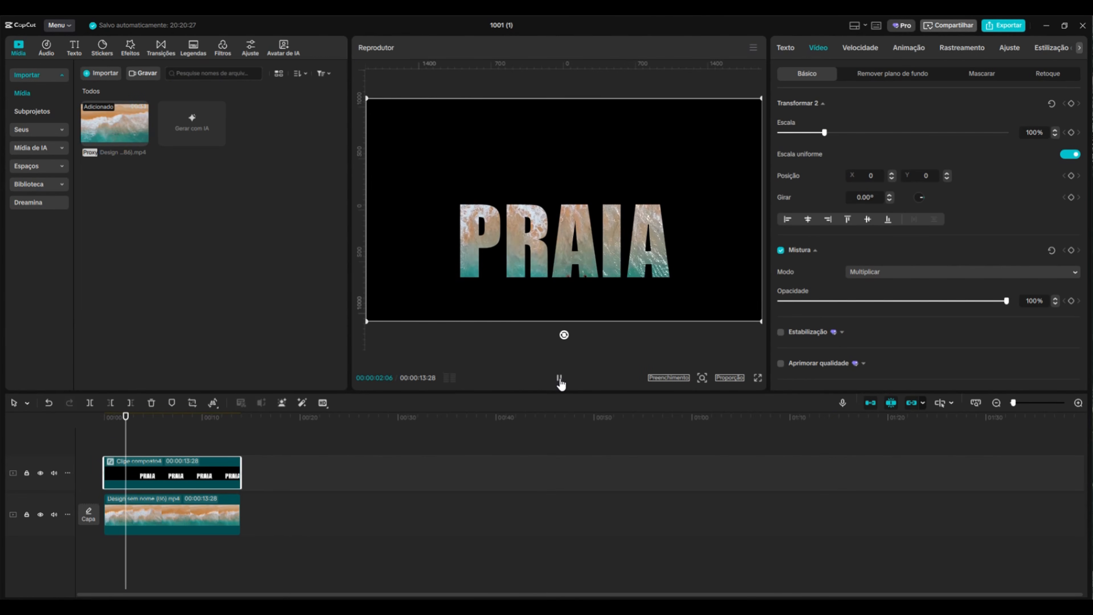
{"action": "left_click", "coordinate": [559, 379]}
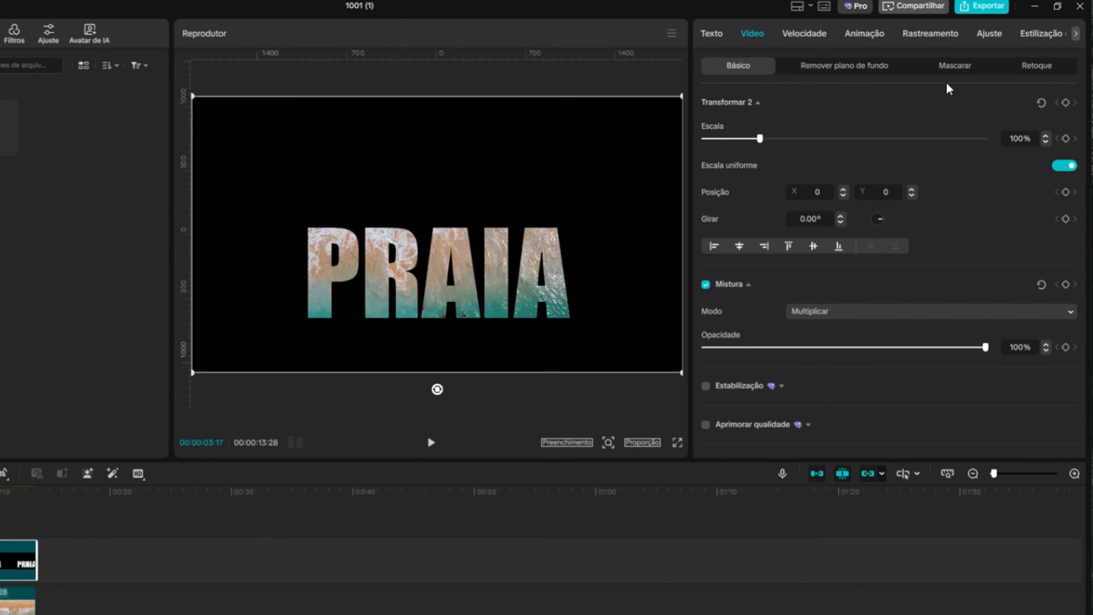
Add a Película mask to the compound clip and move it down to about Y -157
{"action": "left_click", "coordinate": [963, 68]}
{"action": "left_click", "coordinate": [732, 125]}
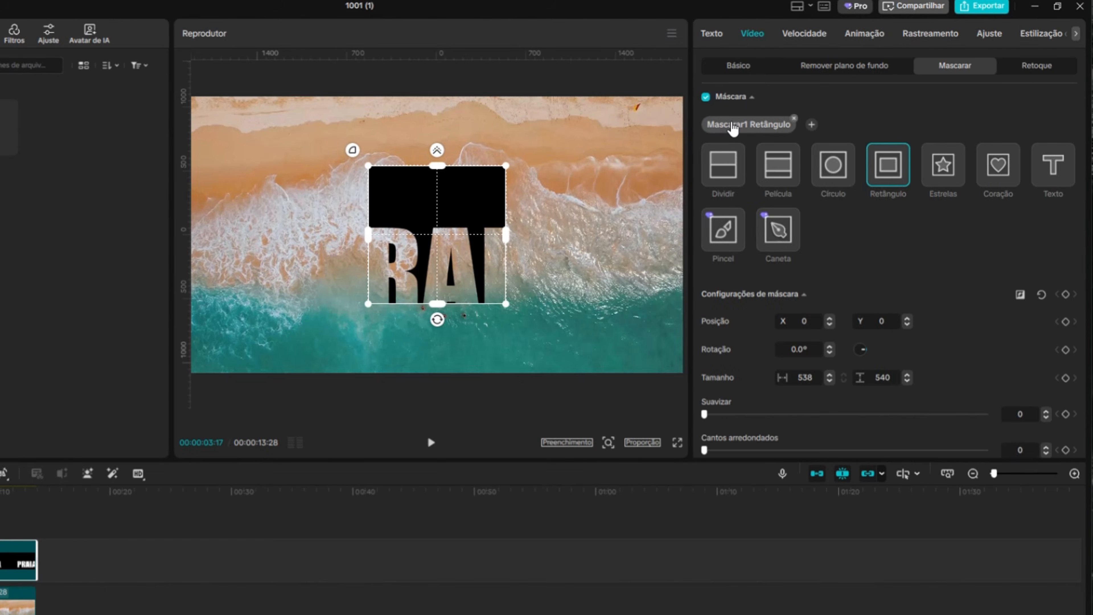
{"action": "left_click", "coordinate": [735, 169]}
{"action": "left_click", "coordinate": [781, 167]}
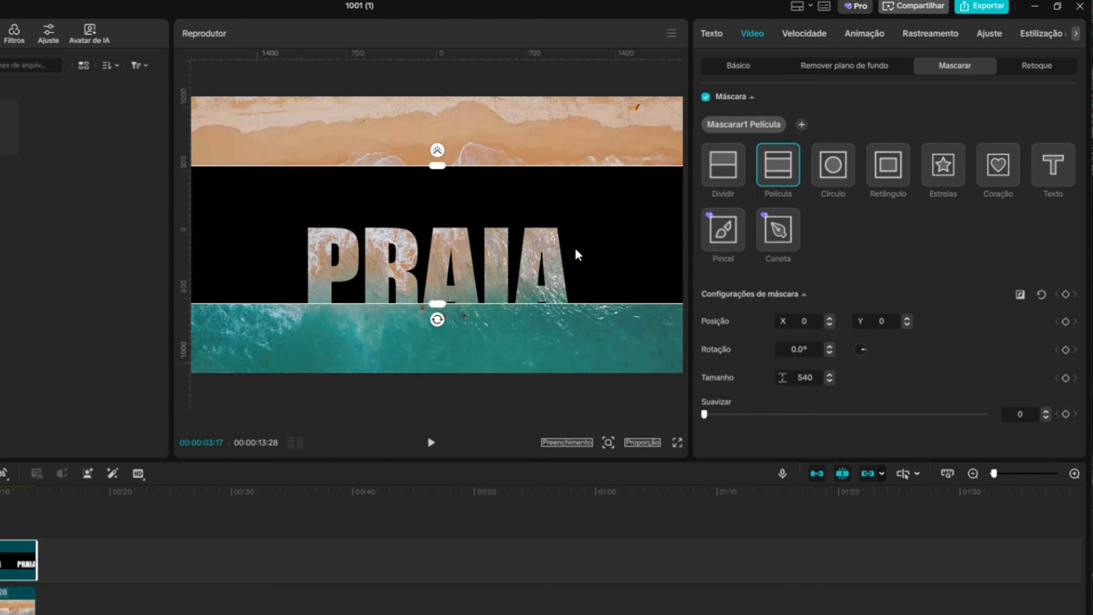
{"action": "left_click_drag", "start_coordinate": [576, 254], "coordinate": [577, 296]}
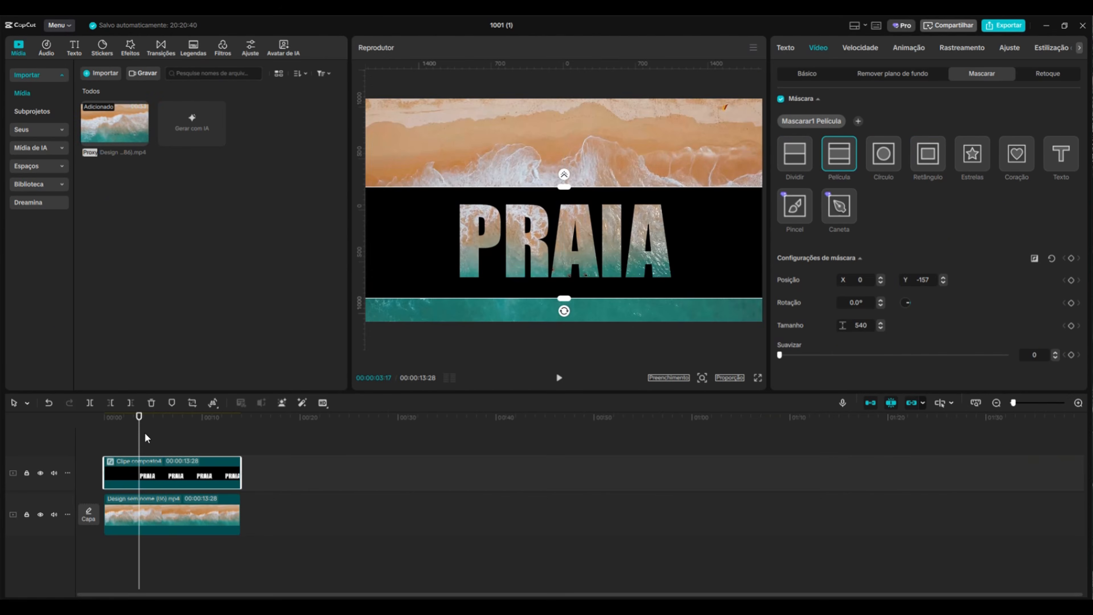
At the clip start, add a mask keyframe and expand the mask to size 1471 at Y -107
{"action": "left_click_drag", "start_coordinate": [139, 432], "coordinate": [94, 433]}
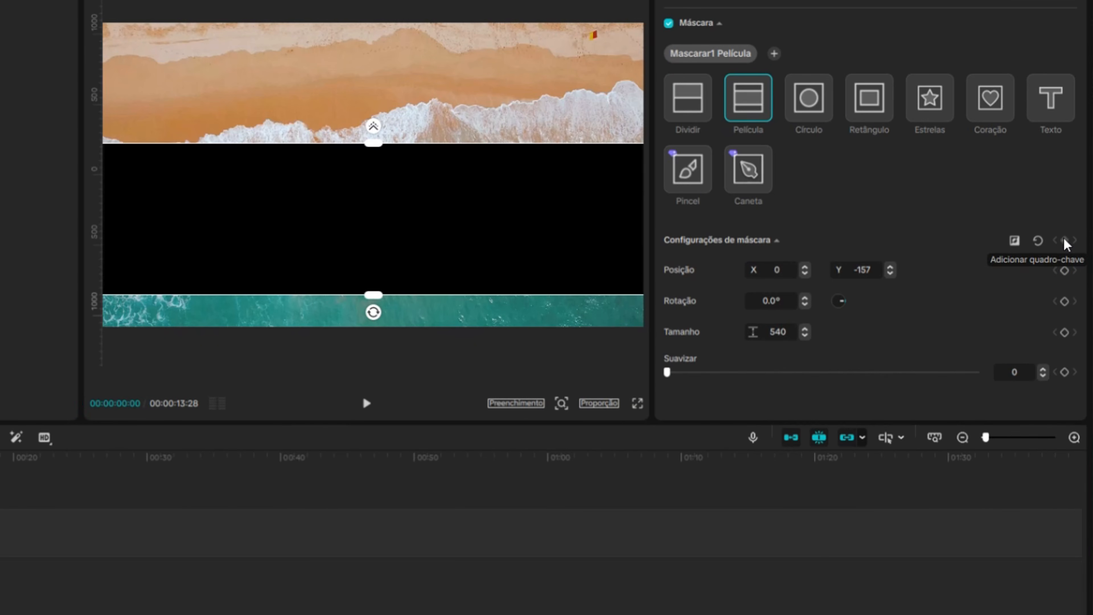
{"action": "left_click", "coordinate": [1064, 240]}
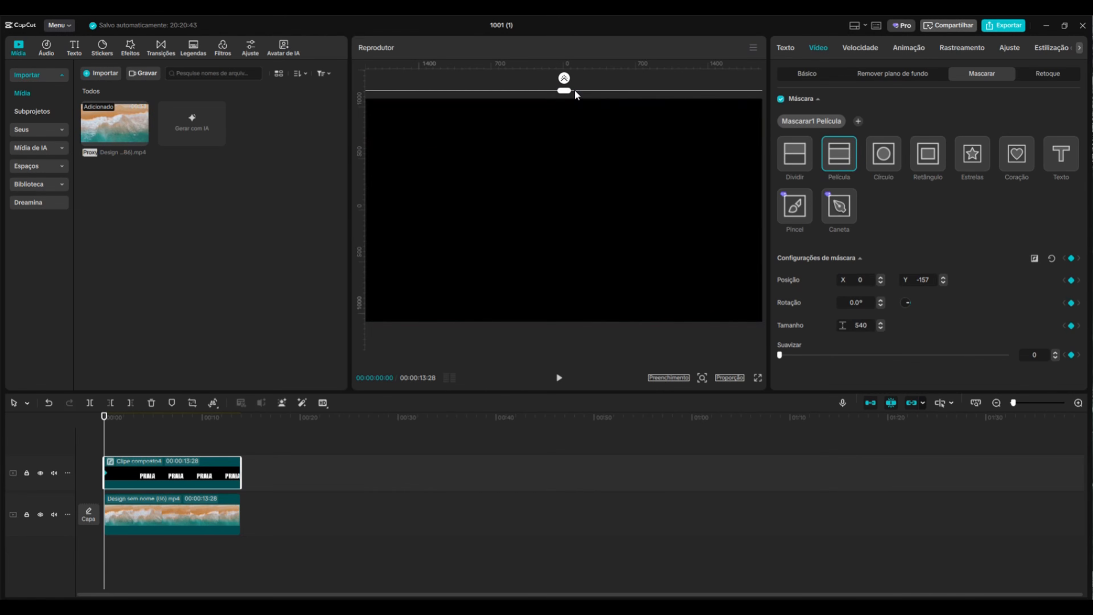
{"action": "left_click_drag", "start_coordinate": [576, 94], "coordinate": [580, 170]}
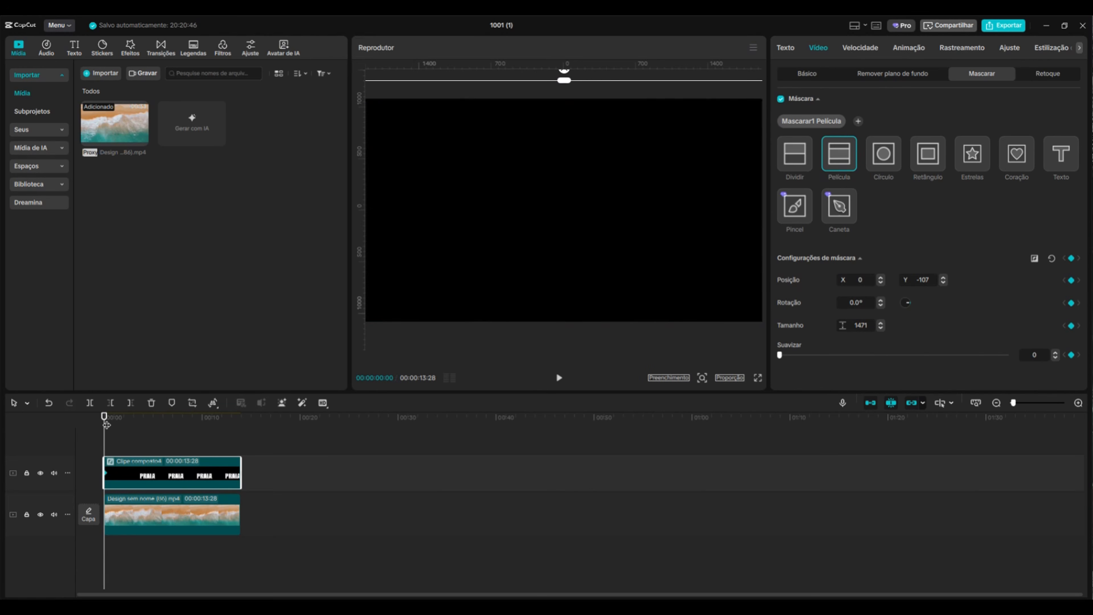
At about 7 s, shrink the mask to size 474 at Y -151
{"action": "left_click_drag", "start_coordinate": [106, 425], "coordinate": [146, 438]}
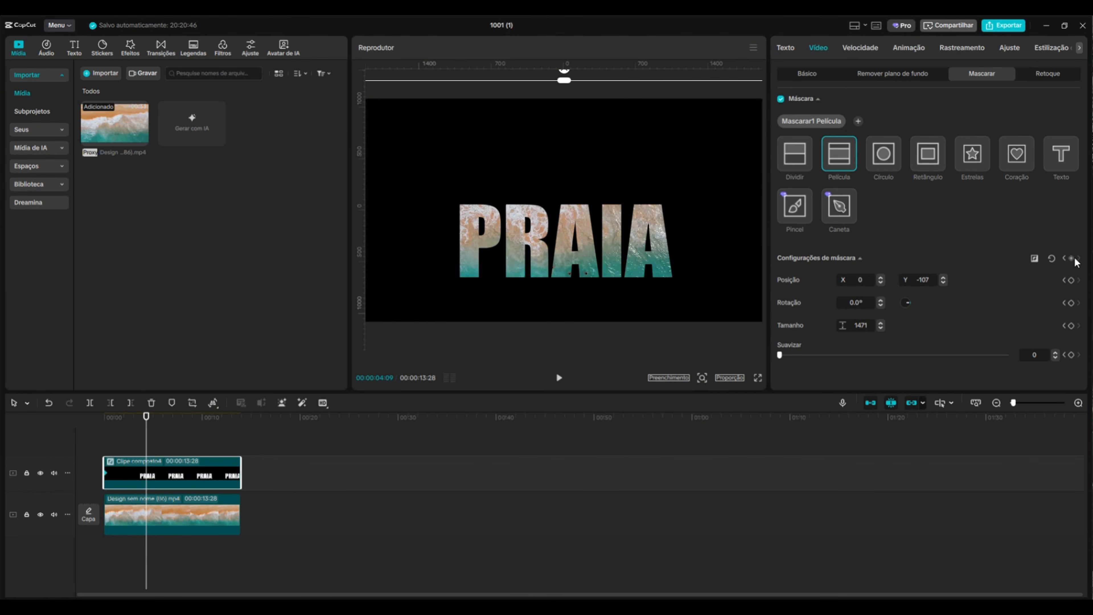
{"action": "left_click_drag", "start_coordinate": [146, 429], "coordinate": [178, 429]}
{"action": "left_click_drag", "start_coordinate": [564, 80], "coordinate": [577, 209]}
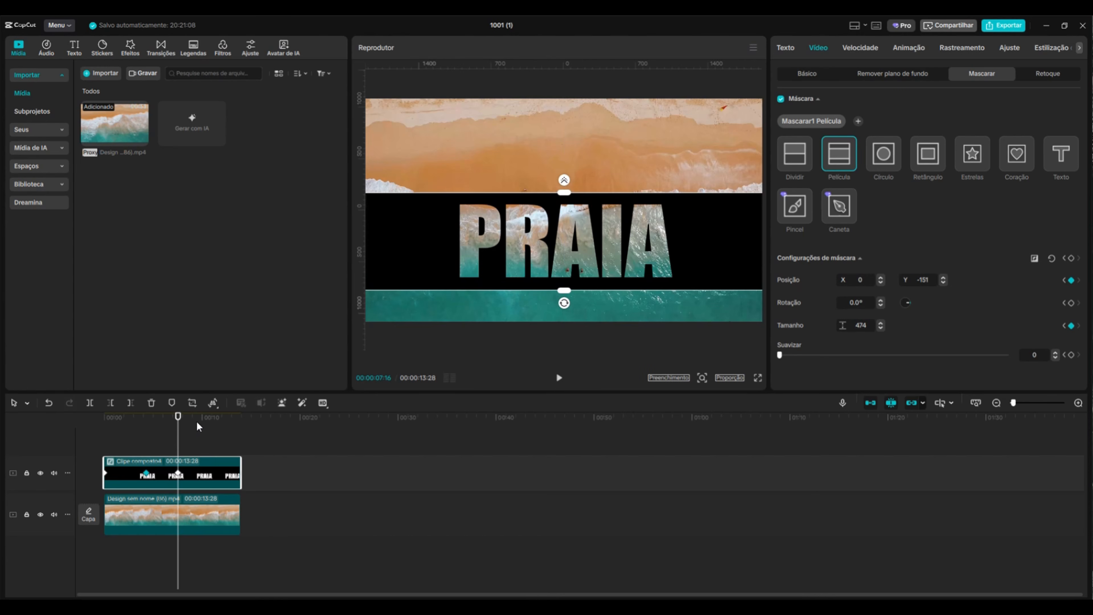
Raise the mask's feathering to 100 around 4 s and narrow the mask further at about 7 s
{"action": "left_click_drag", "start_coordinate": [178, 425], "coordinate": [148, 434]}
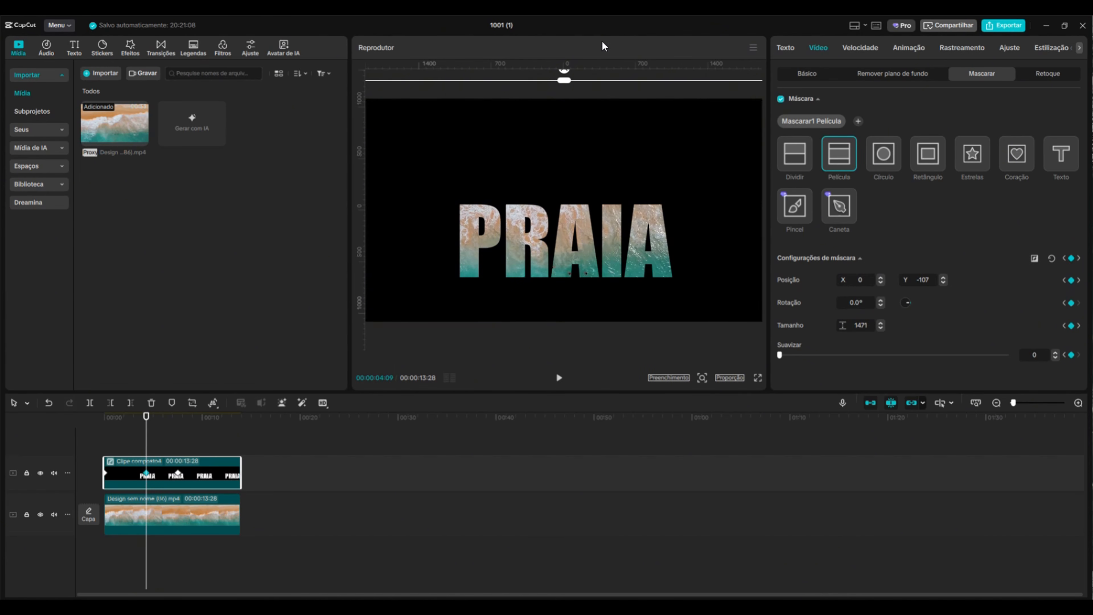
{"action": "left_click_drag", "start_coordinate": [564, 77], "coordinate": [571, 20]}
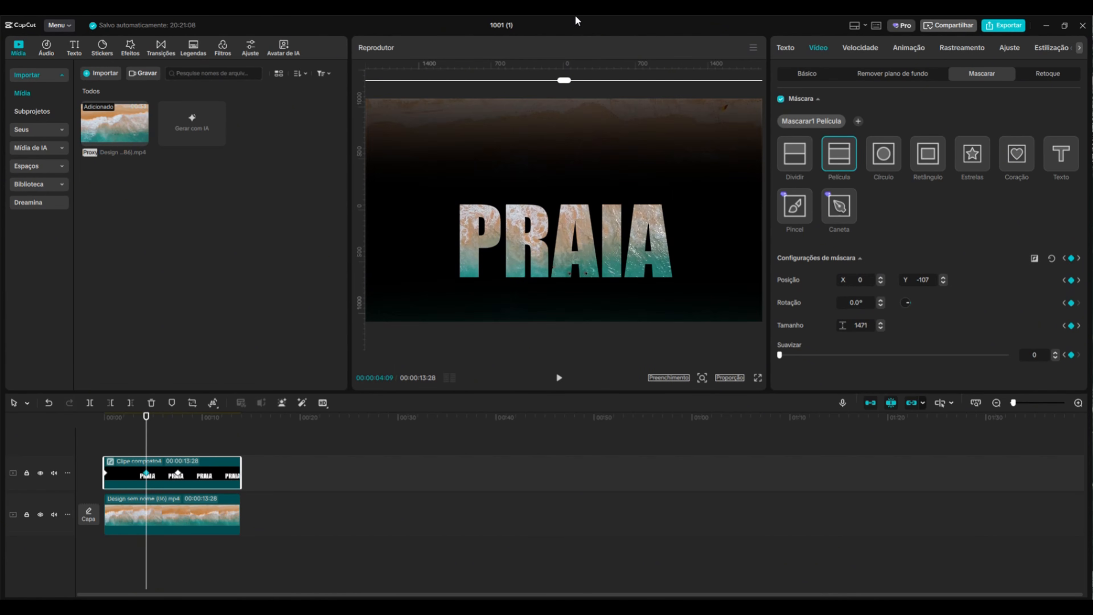
{"action": "left_click_drag", "start_coordinate": [146, 424], "coordinate": [177, 428]}
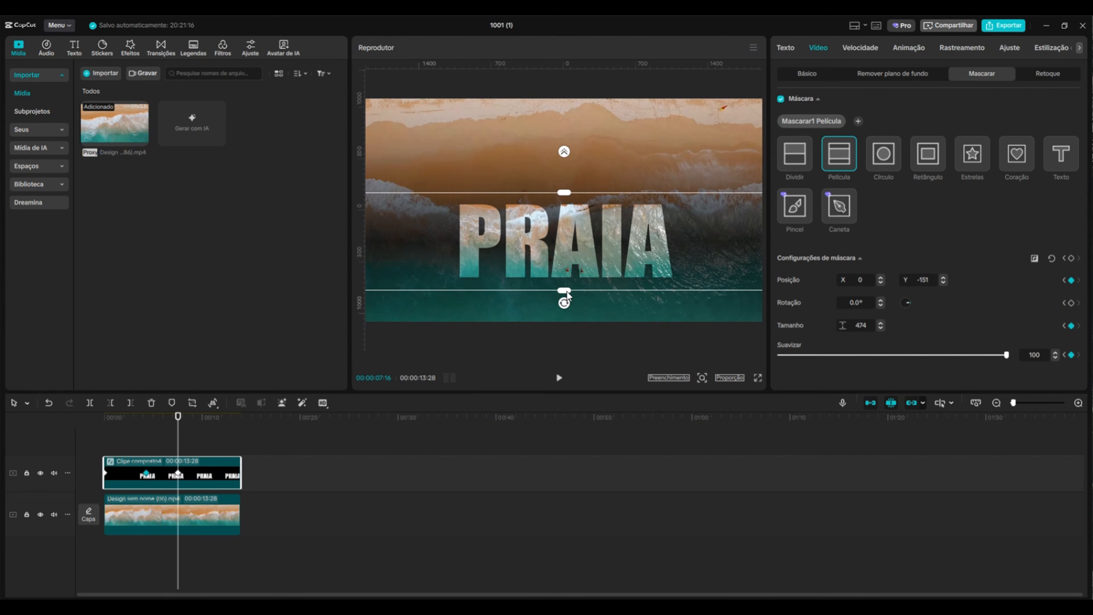
{"action": "left_click_drag", "start_coordinate": [564, 290], "coordinate": [571, 245]}
Play back the mask animation from the start of the clip
{"action": "left_click_drag", "start_coordinate": [178, 421], "coordinate": [104, 424]}
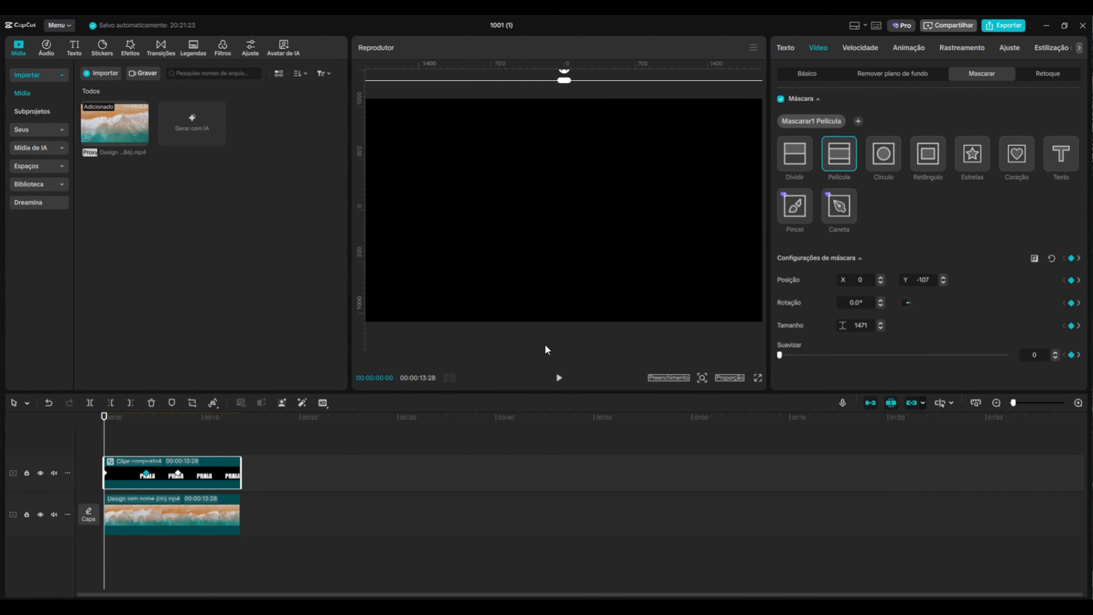
{"action": "left_click", "coordinate": [561, 376]}
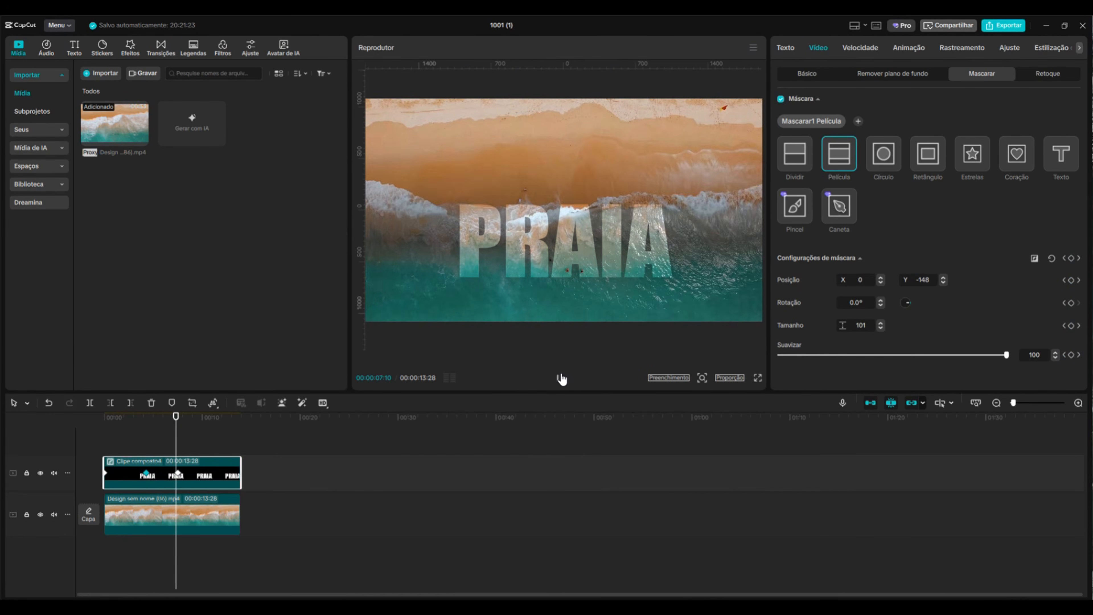
{"action": "left_click", "coordinate": [561, 378]}
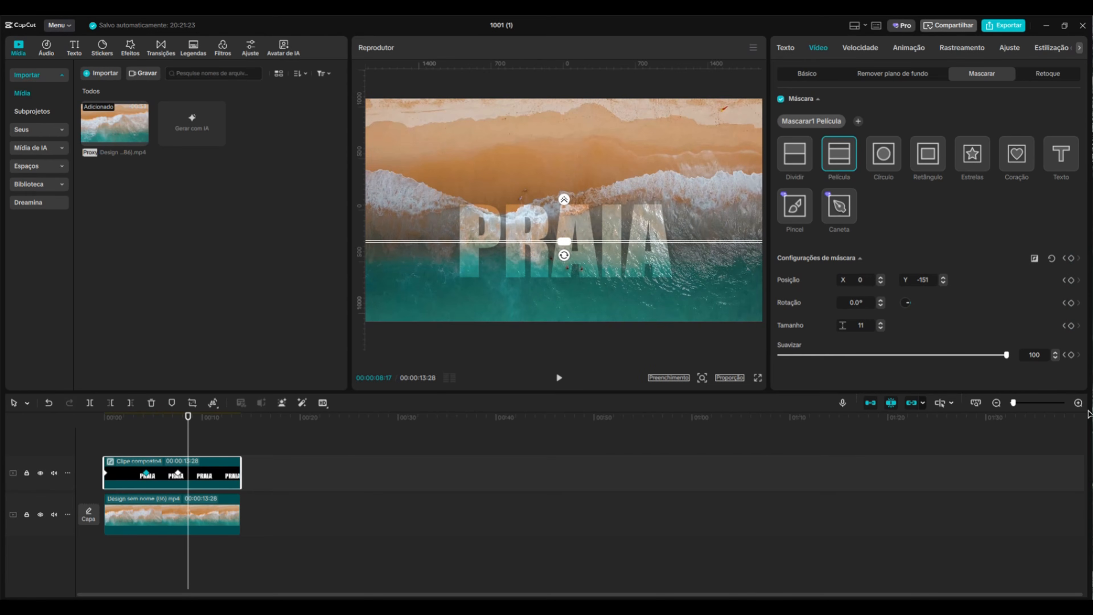
Show the PRAIA clip's mask keyframe curves and apply a deceleration easing preset to its keyframe segments
{"action": "left_click", "coordinate": [1078, 402]}
{"action": "left_click", "coordinate": [377, 417]}
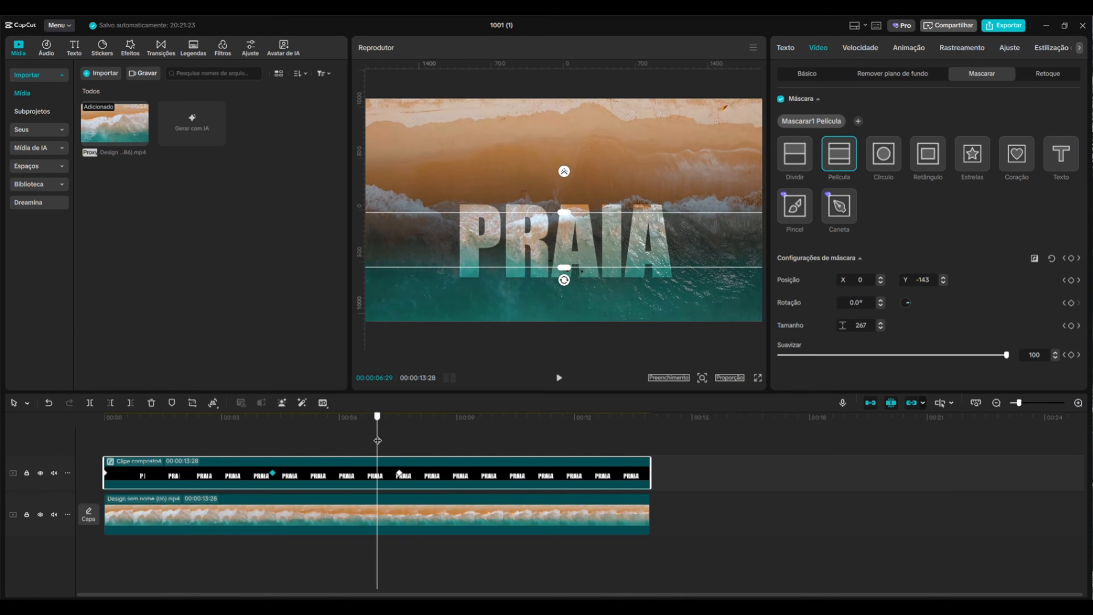
{"action": "right_click", "coordinate": [355, 466]}
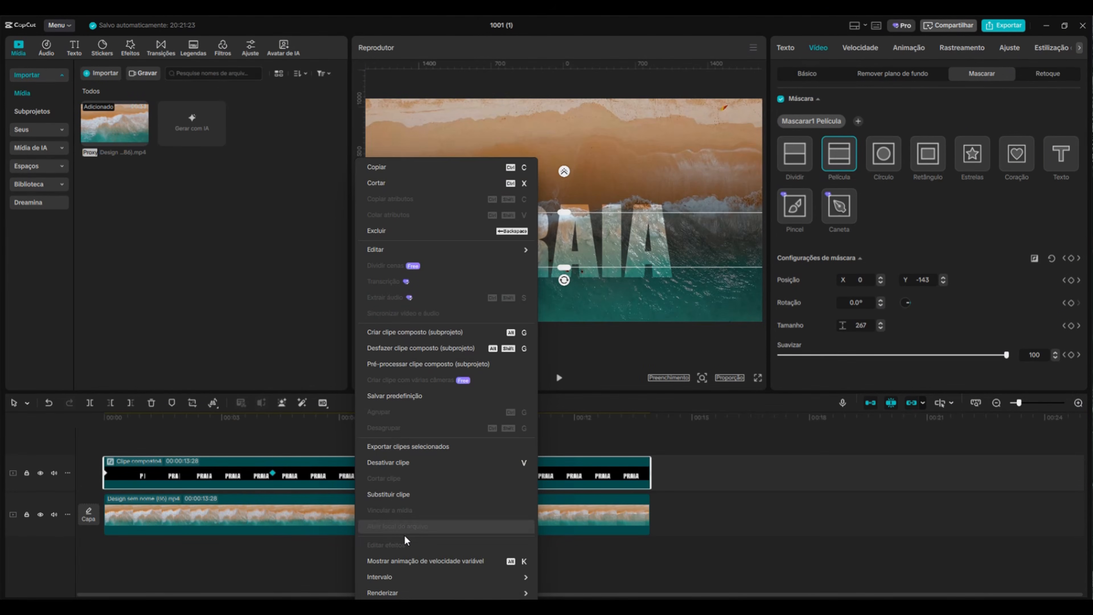
{"action": "left_click", "coordinate": [413, 561]}
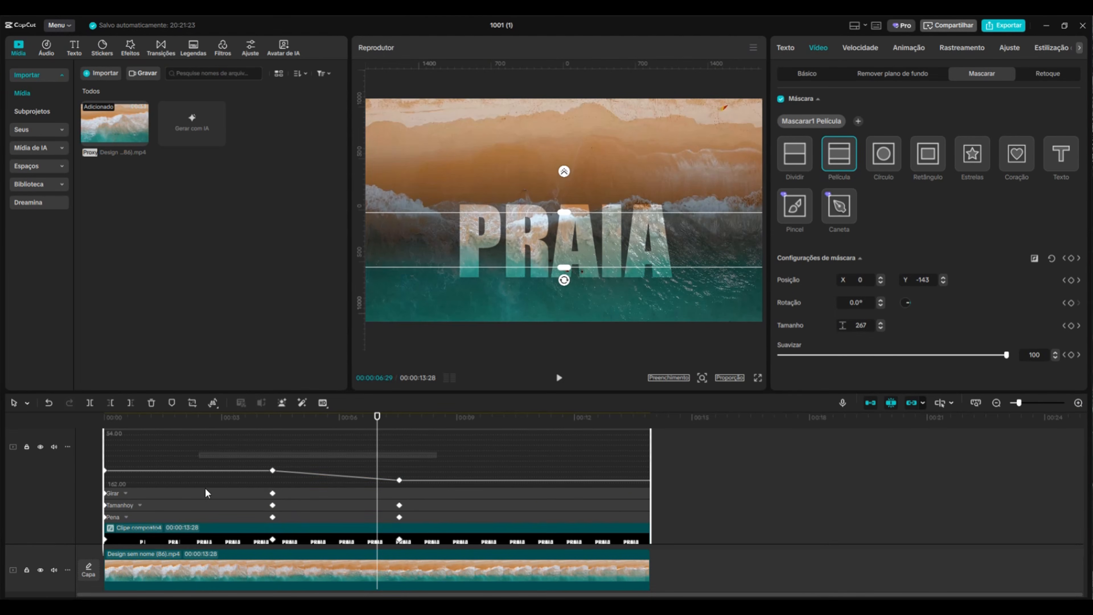
{"action": "left_click", "coordinate": [581, 464]}
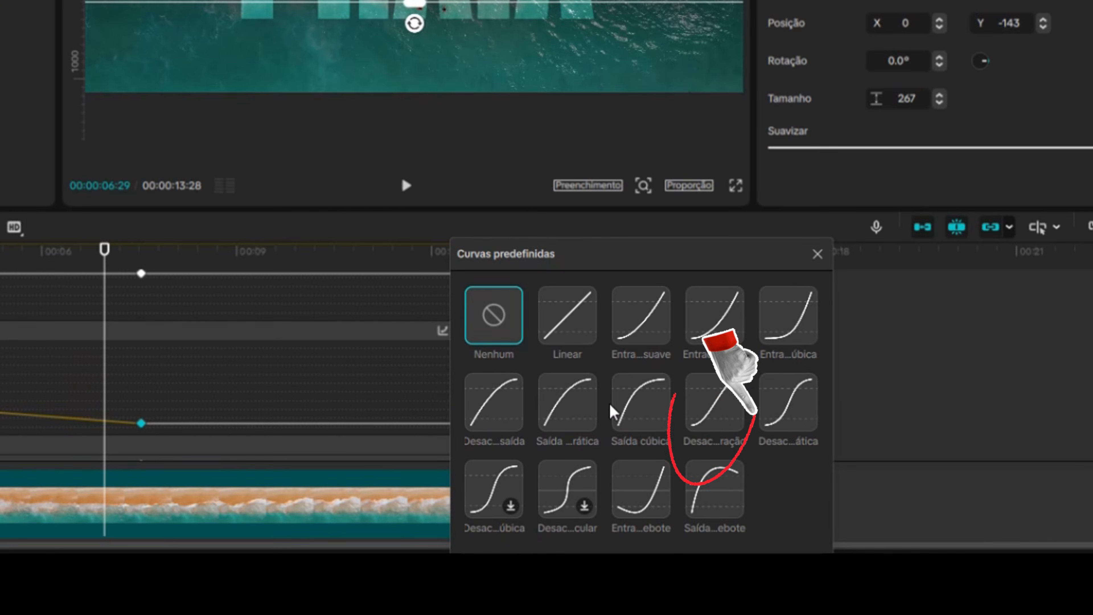
{"action": "left_click", "coordinate": [708, 403]}
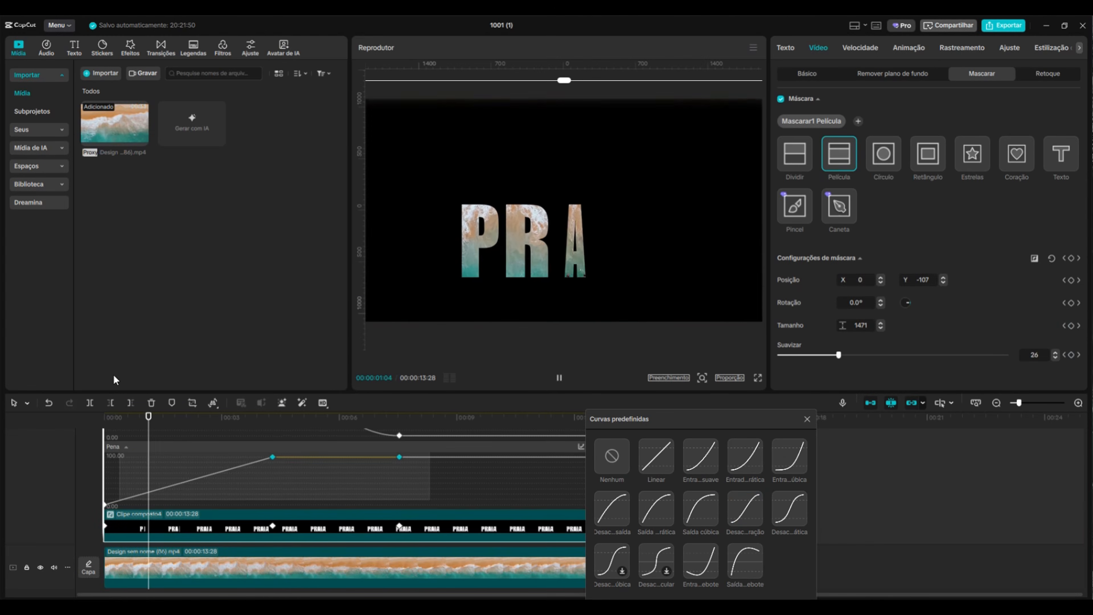
{"action": "left_click", "coordinate": [745, 508]}
{"action": "left_click", "coordinate": [806, 419]}
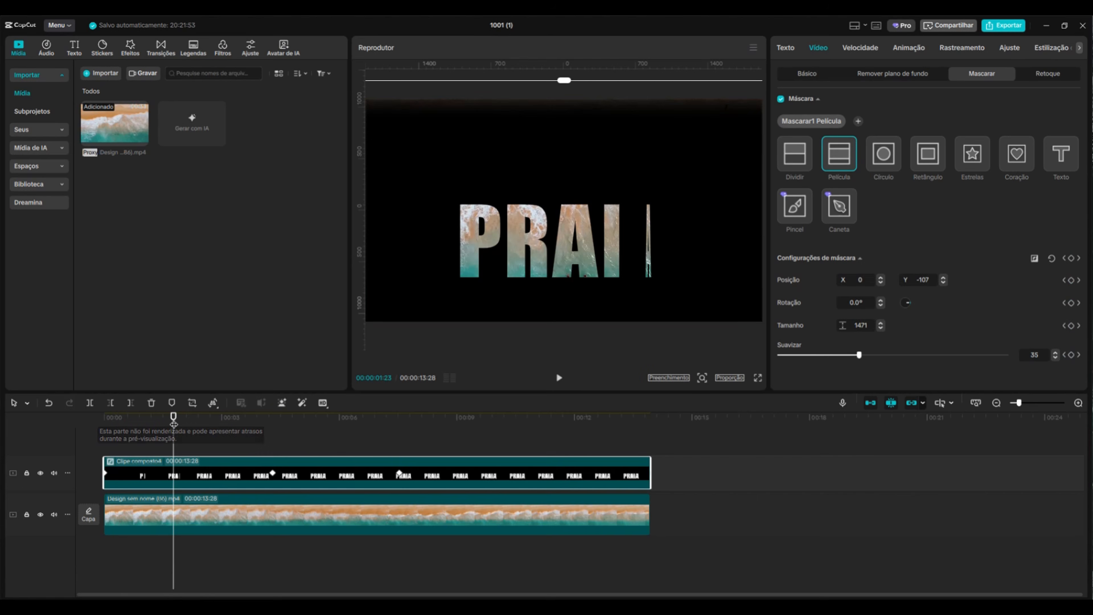
Preview the eased mask animation from the start of the timeline
{"action": "left_click_drag", "start_coordinate": [173, 418], "coordinate": [104, 418]}
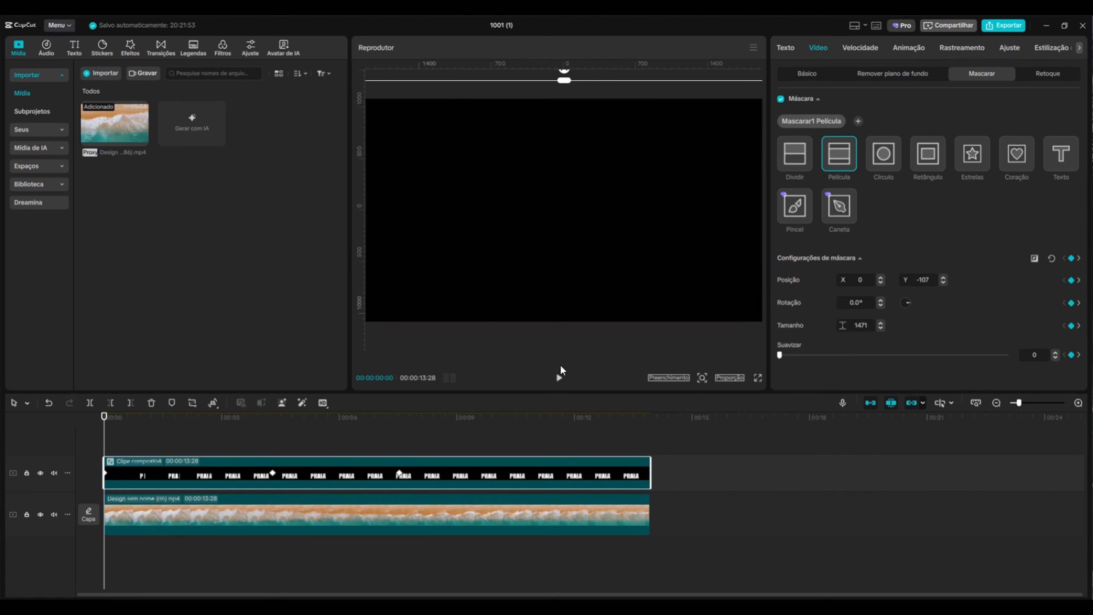
{"action": "left_click", "coordinate": [560, 377]}
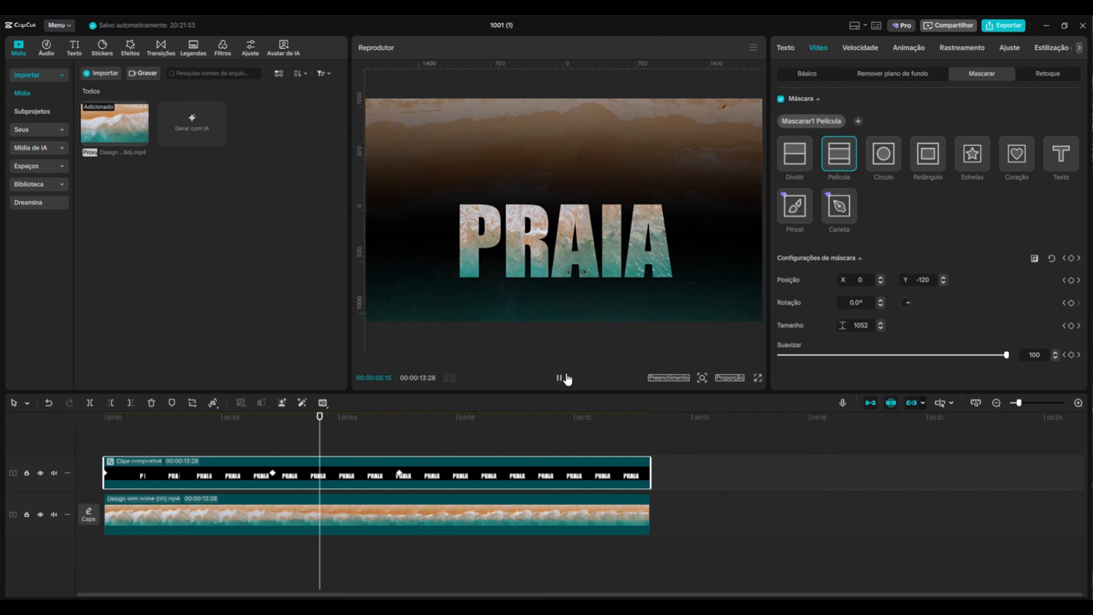
{"action": "left_click", "coordinate": [566, 377]}
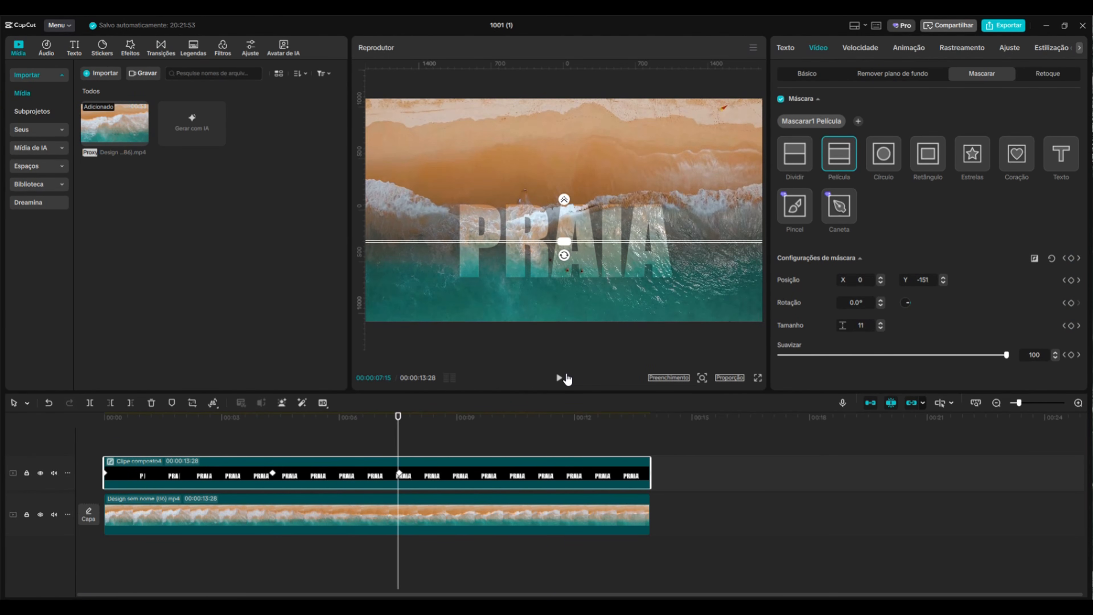
Split the beach video at about 7 s and move its second part onto a track above the PRAIA clip
{"action": "left_click", "coordinate": [395, 432]}
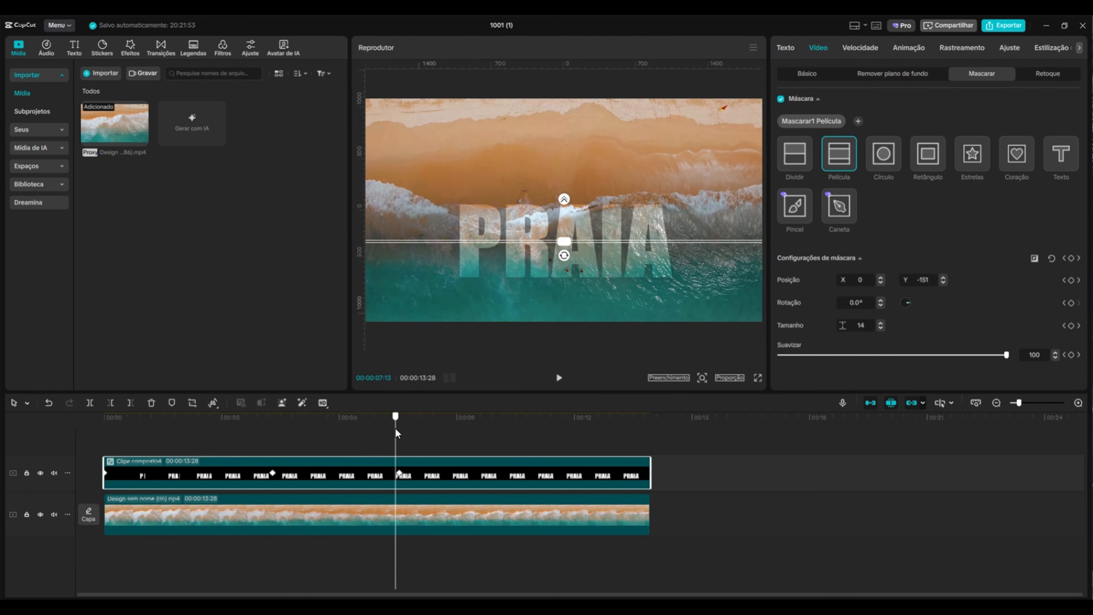
{"action": "left_click", "coordinate": [399, 432]}
{"action": "left_click", "coordinate": [441, 518]}
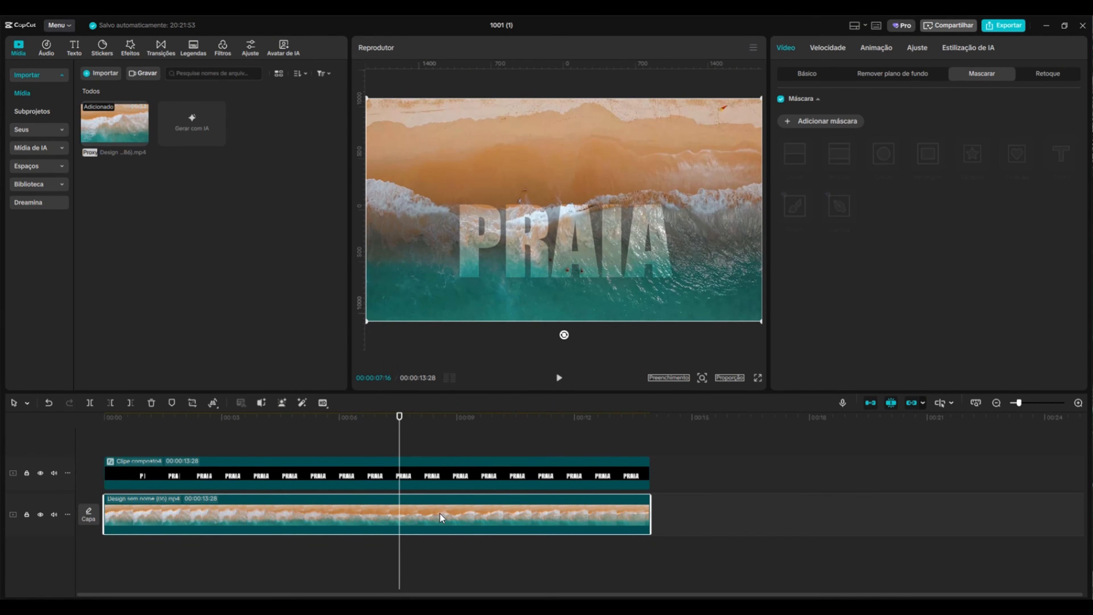
{"action": "key", "text": "ctrl+b"}
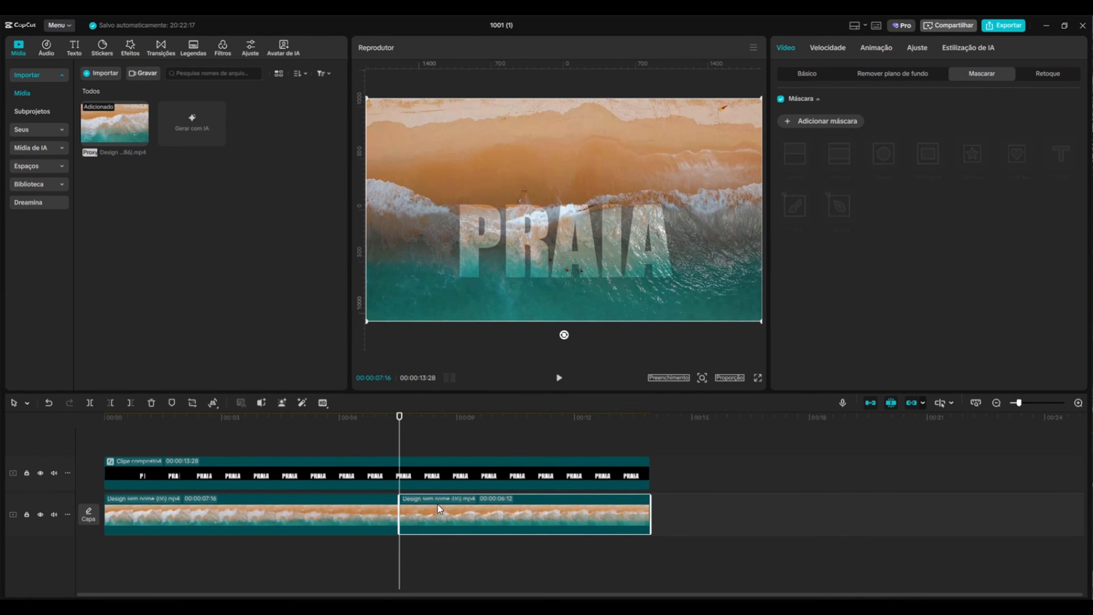
{"action": "left_click_drag", "start_coordinate": [464, 517], "coordinate": [489, 480]}
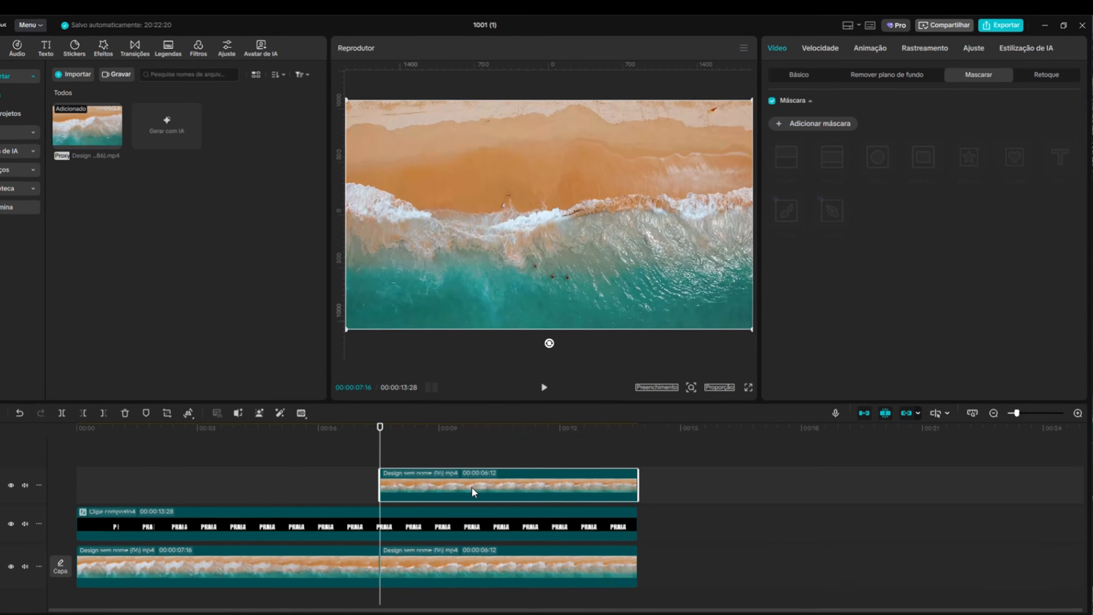
Enable custom background removal on the upper beach segment and brush a stroke over the shoreline
{"action": "left_click", "coordinate": [874, 75]}
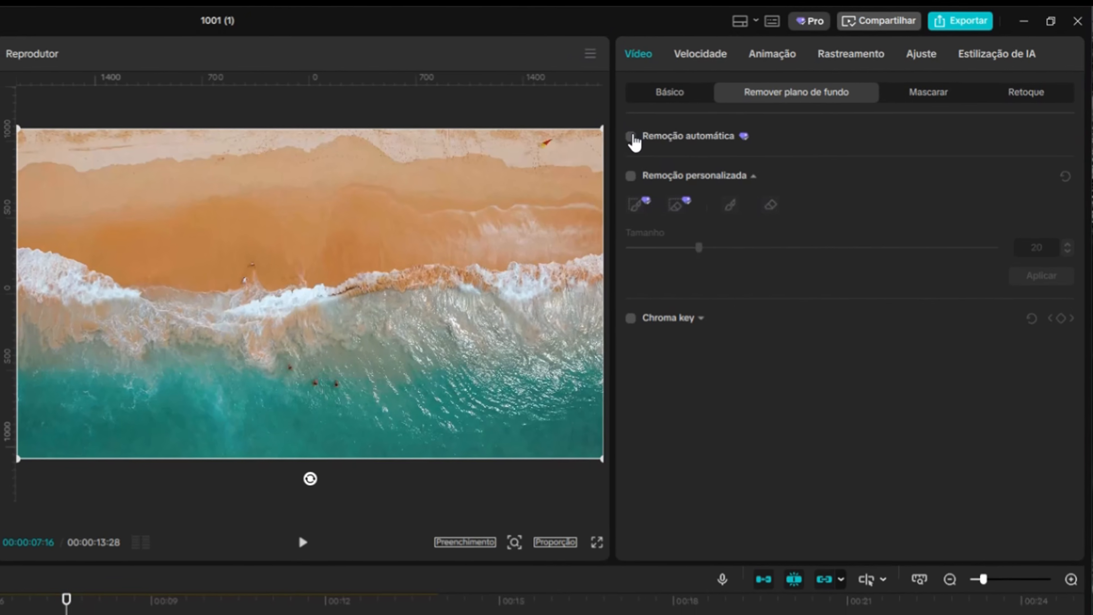
{"action": "left_click", "coordinate": [631, 176]}
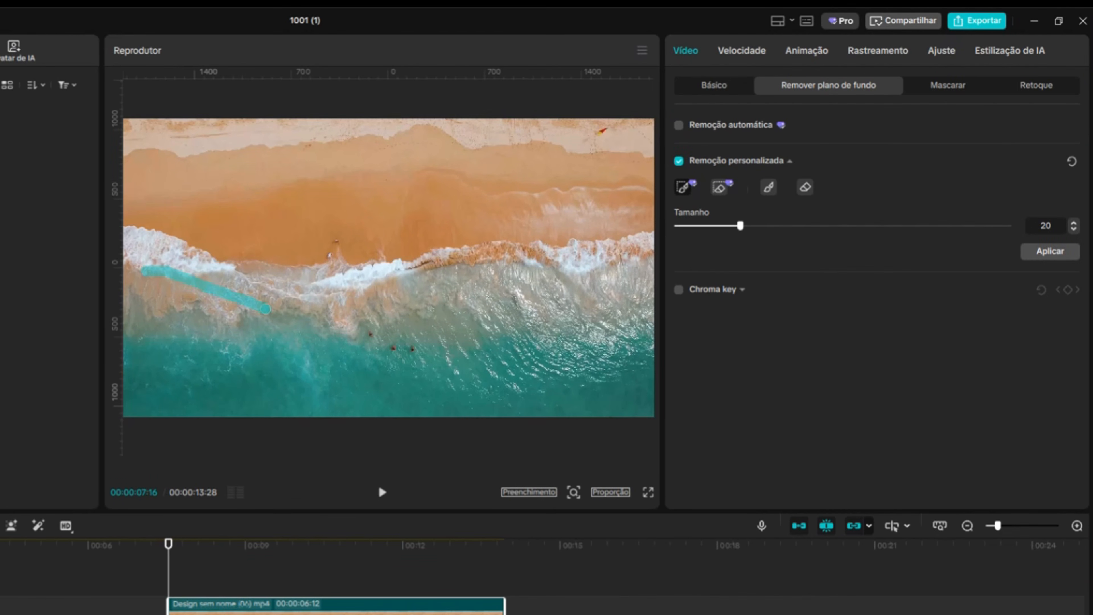
{"action": "mouse_move", "coordinate": [618, 311]}
{"action": "left_mouse_down"}
{"action": "mouse_move", "coordinate": [243, 387]}
{"action": "mouse_move", "coordinate": [151, 293]}
{"action": "mouse_move", "coordinate": [465, 359]}
{"action": "mouse_move", "coordinate": [545, 340]}
{"action": "left_mouse_up"}
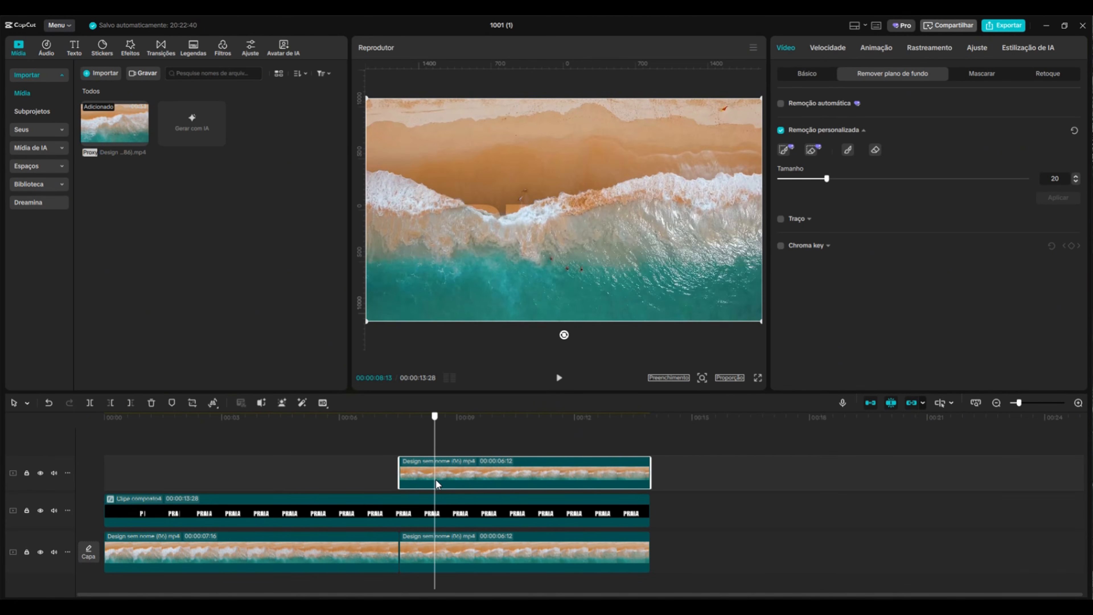
Give the upper beach segment a Fade-in entrance animation lasting 4 s
{"action": "left_click", "coordinate": [426, 510]}
{"action": "left_click", "coordinate": [405, 471]}
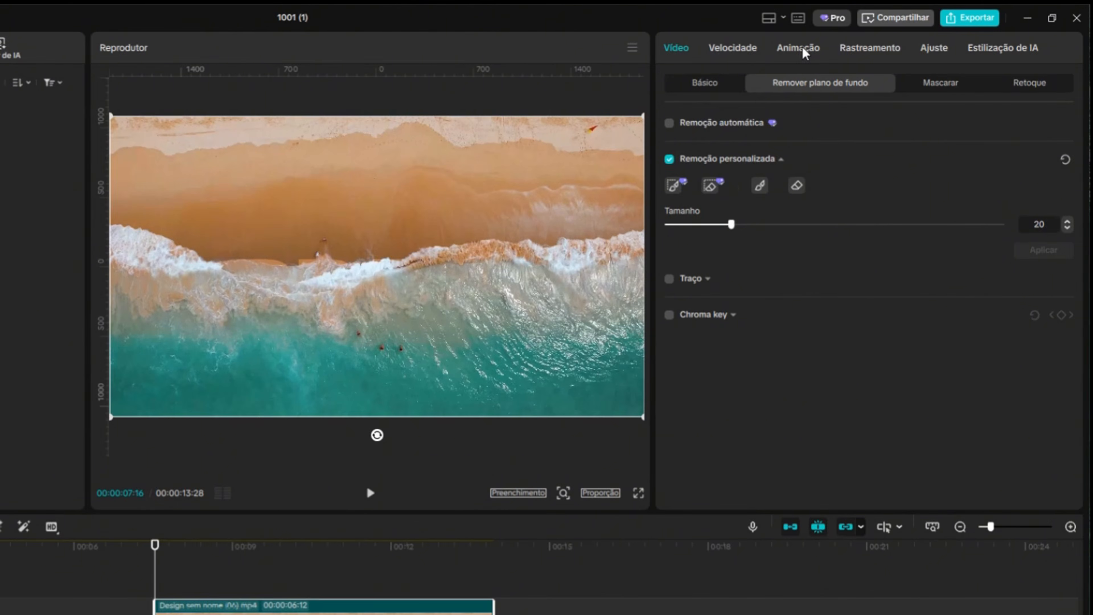
{"action": "left_click", "coordinate": [850, 47]}
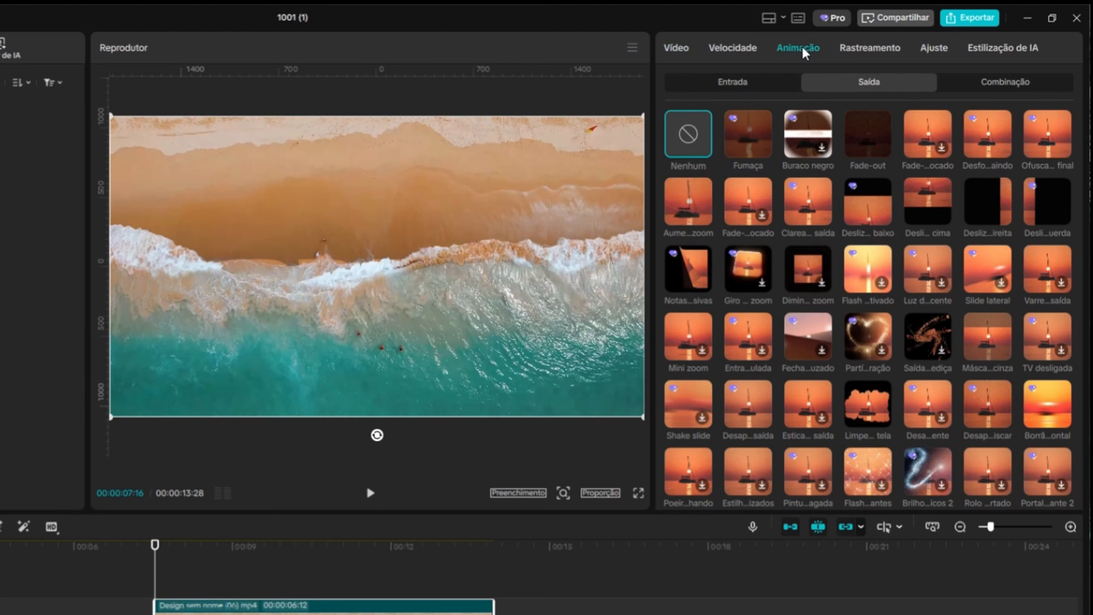
{"action": "left_click", "coordinate": [764, 82]}
{"action": "left_click", "coordinate": [939, 136]}
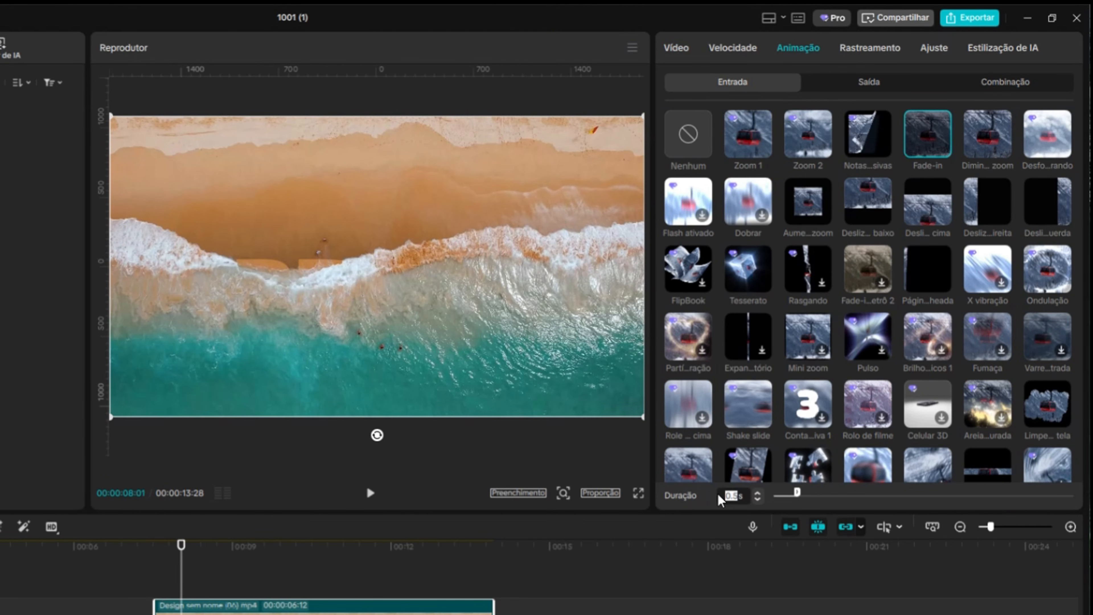
{"action": "type", "text": "4"}
{"action": "key", "text": "Return"}
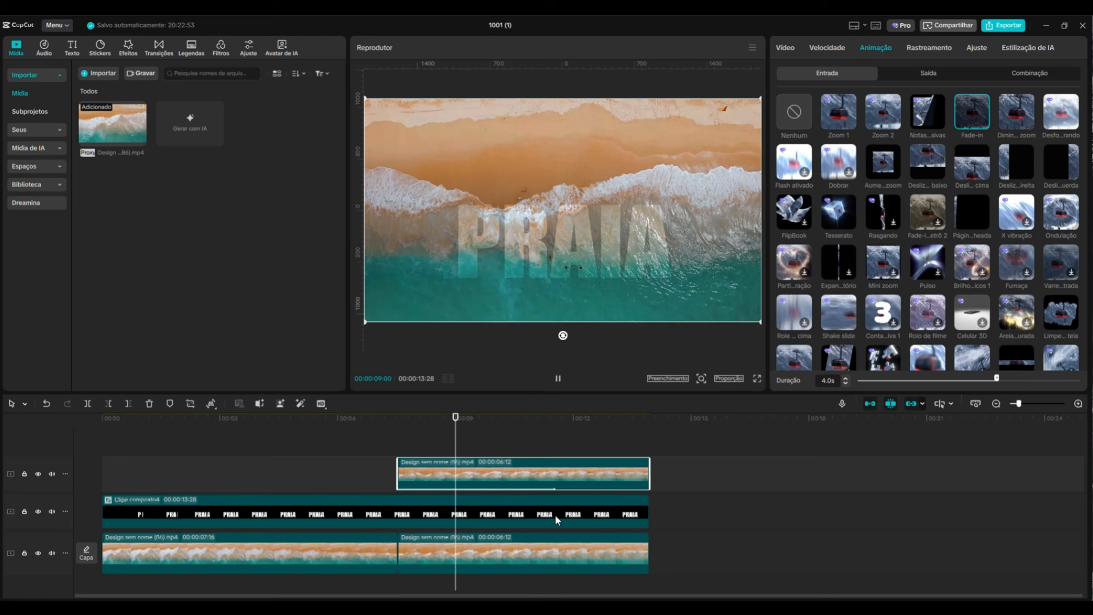
Trim the end of the PRAIA composite clip to about 11 s
{"action": "left_click_drag", "start_coordinate": [479, 428], "coordinate": [556, 433]}
{"action": "left_click", "coordinate": [610, 519]}
{"action": "left_click_drag", "start_coordinate": [649, 512], "coordinate": [556, 512]}
Give the PRAIA composite clip a Fade-out exit animation lasting 4 s
{"action": "left_click", "coordinate": [907, 48]}
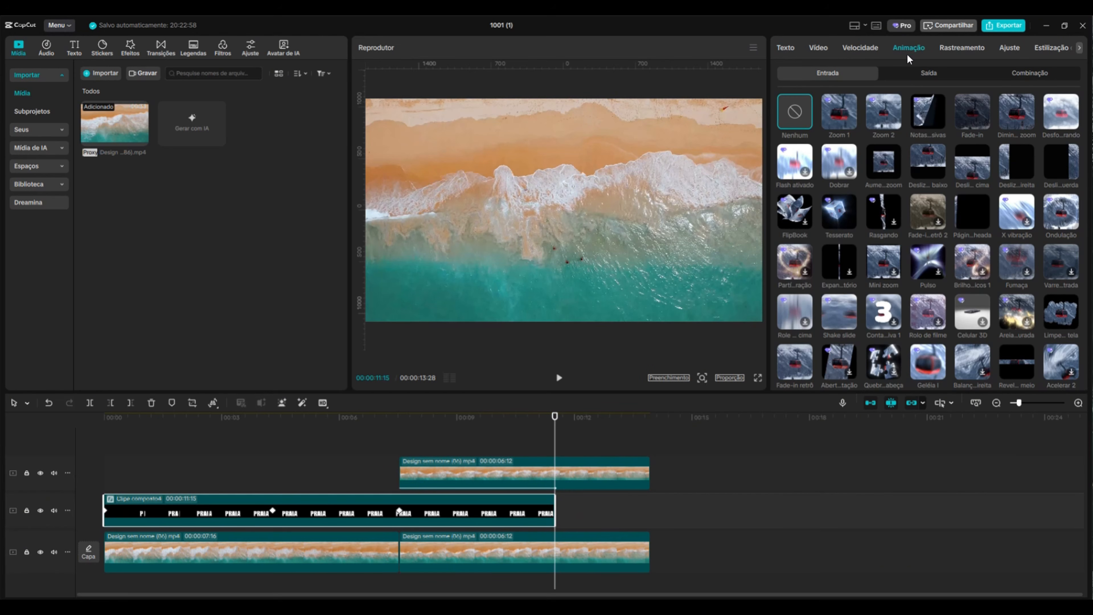
{"action": "left_click", "coordinate": [935, 76]}
{"action": "left_click", "coordinate": [927, 112]}
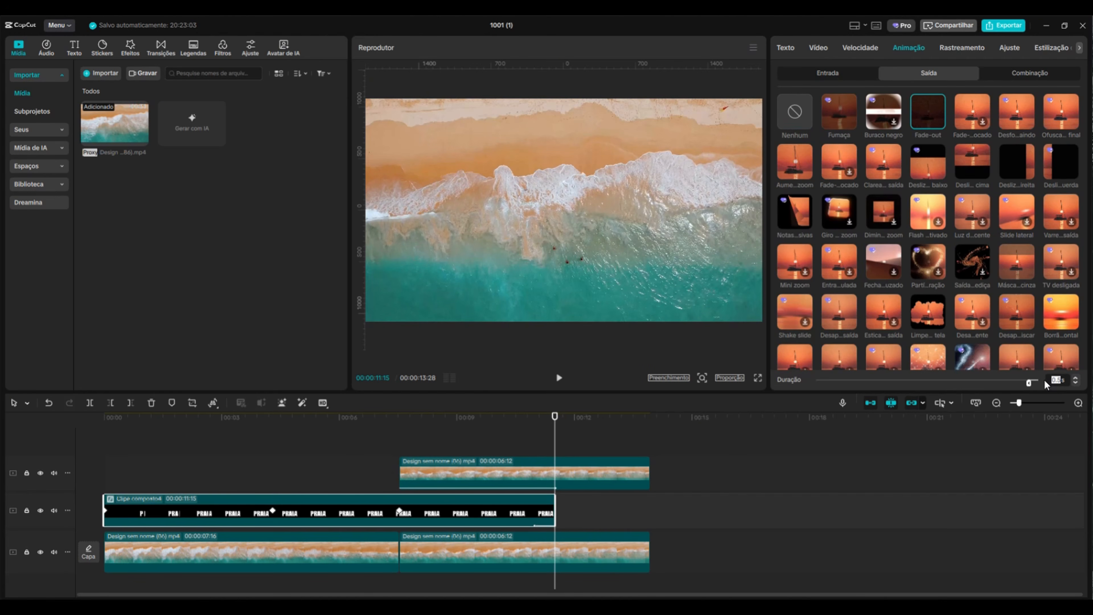
{"action": "type", "text": "4"}
{"action": "key", "text": "Return"}
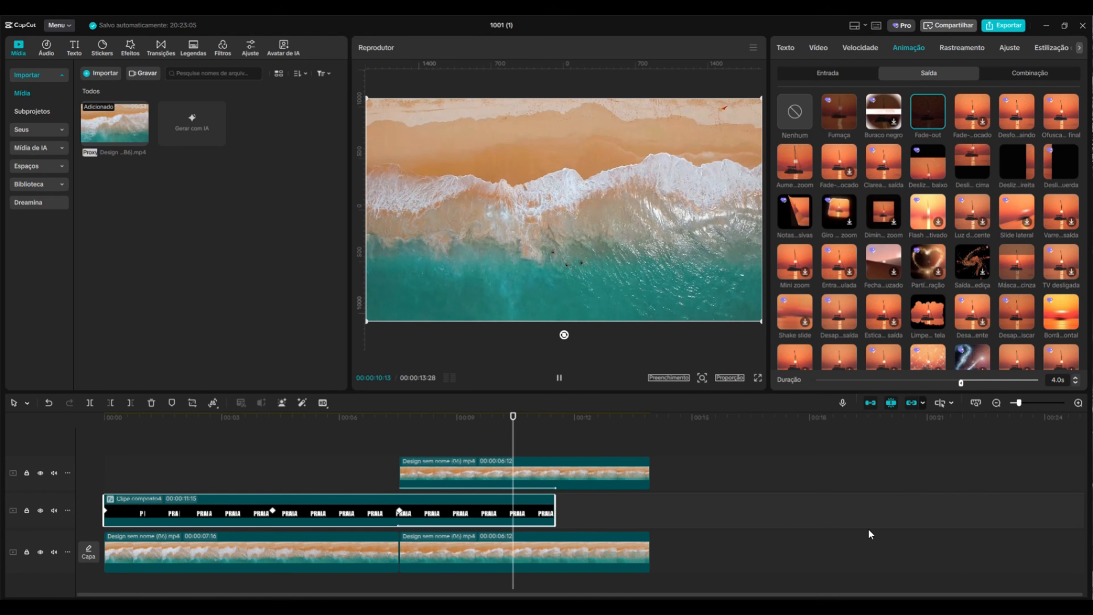
Play back the transition between the PRAIA text and the beach segment
{"action": "left_click_drag", "start_coordinate": [568, 420], "coordinate": [347, 450]}
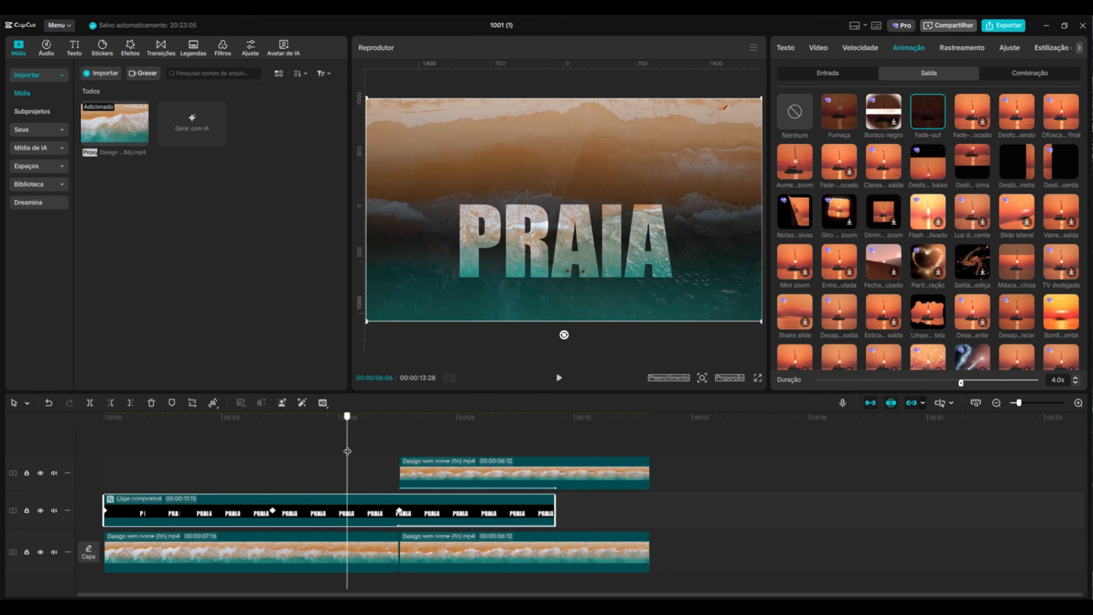
{"action": "left_click", "coordinate": [557, 378]}
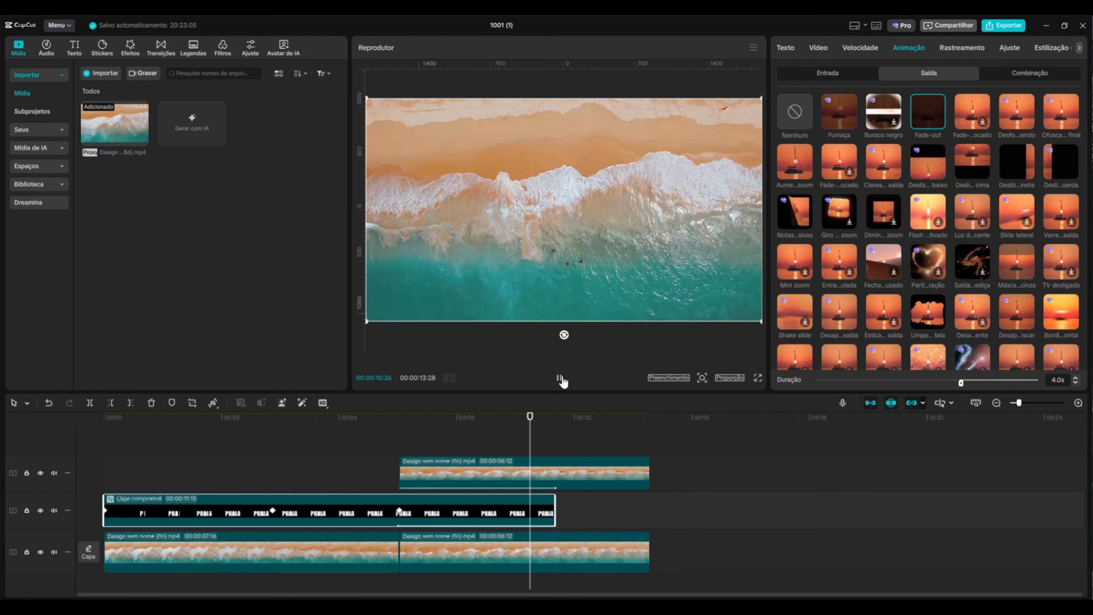
{"action": "left_click", "coordinate": [213, 416]}
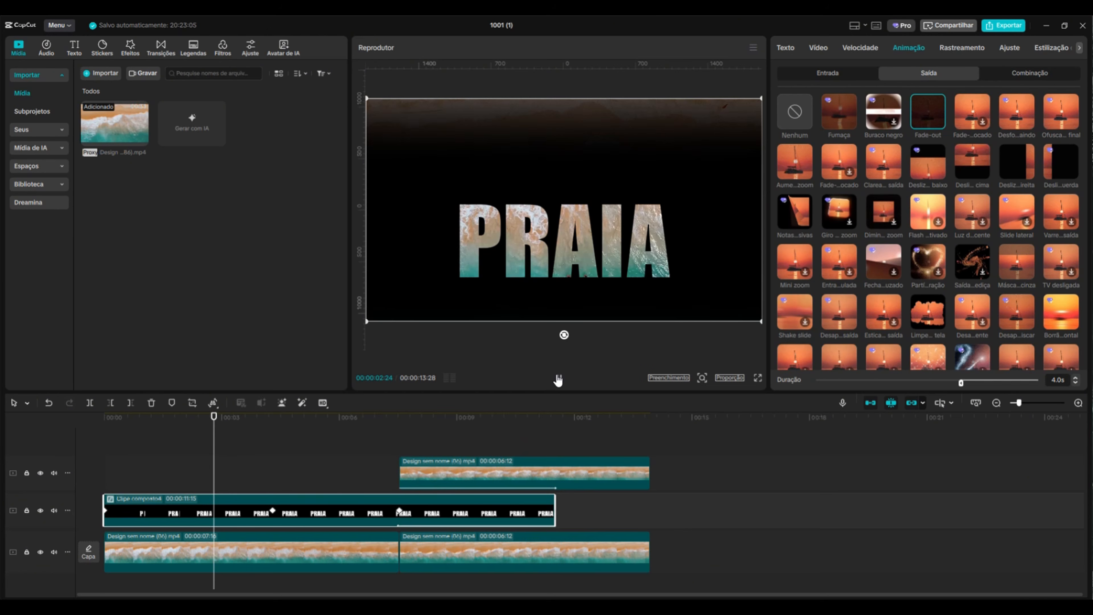
{"action": "left_click", "coordinate": [558, 378]}
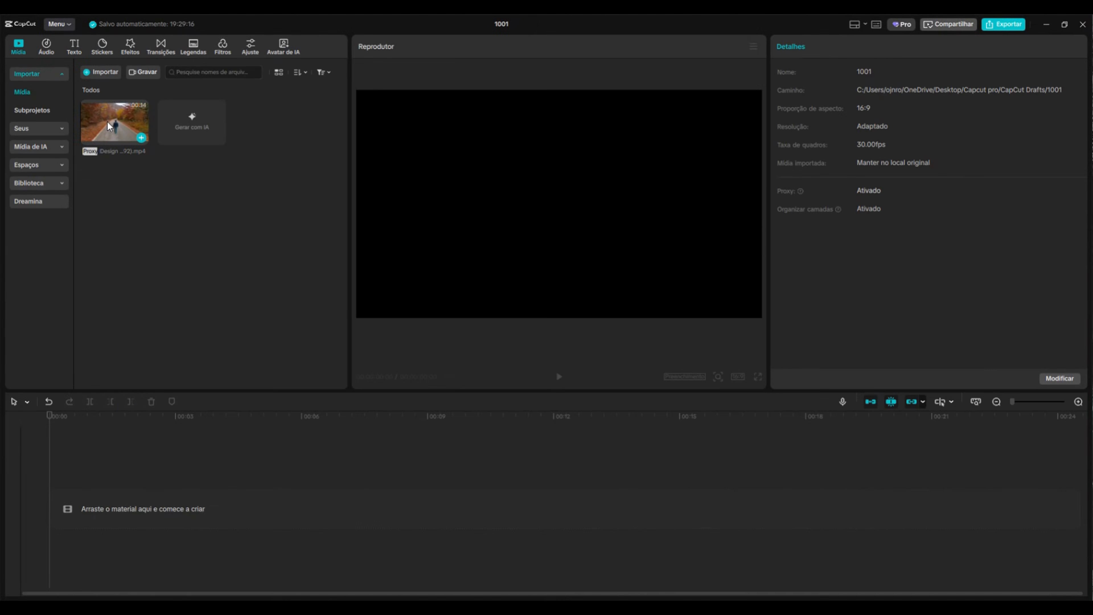
In a new project, add the road-walking video to the timeline and trim it to about 6 s
{"action": "left_click_drag", "start_coordinate": [108, 121], "coordinate": [103, 482]}
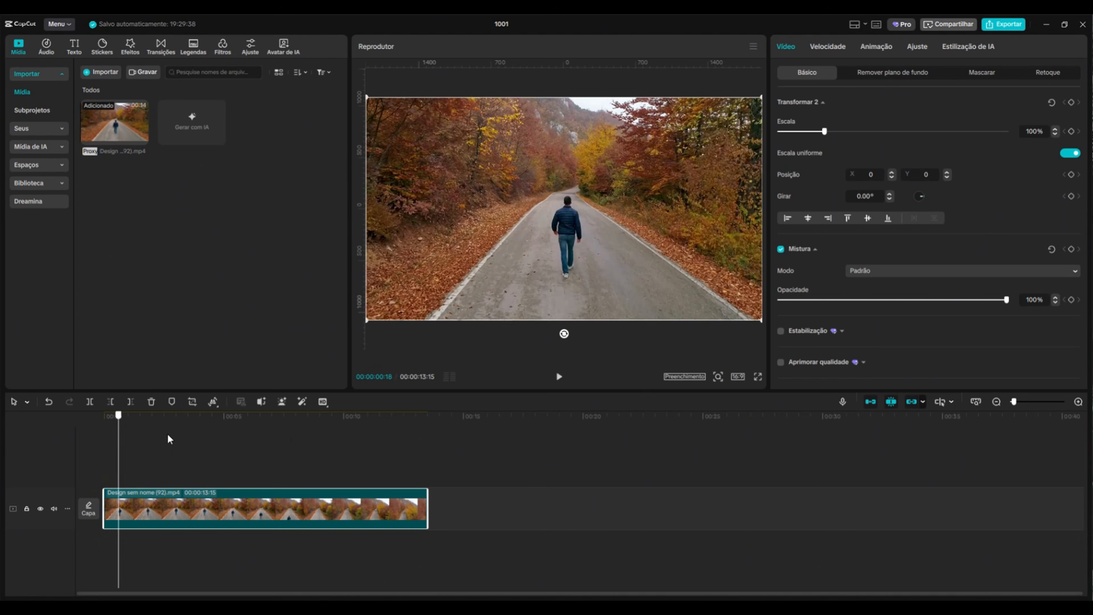
{"action": "left_click_drag", "start_coordinate": [169, 438], "coordinate": [244, 442]}
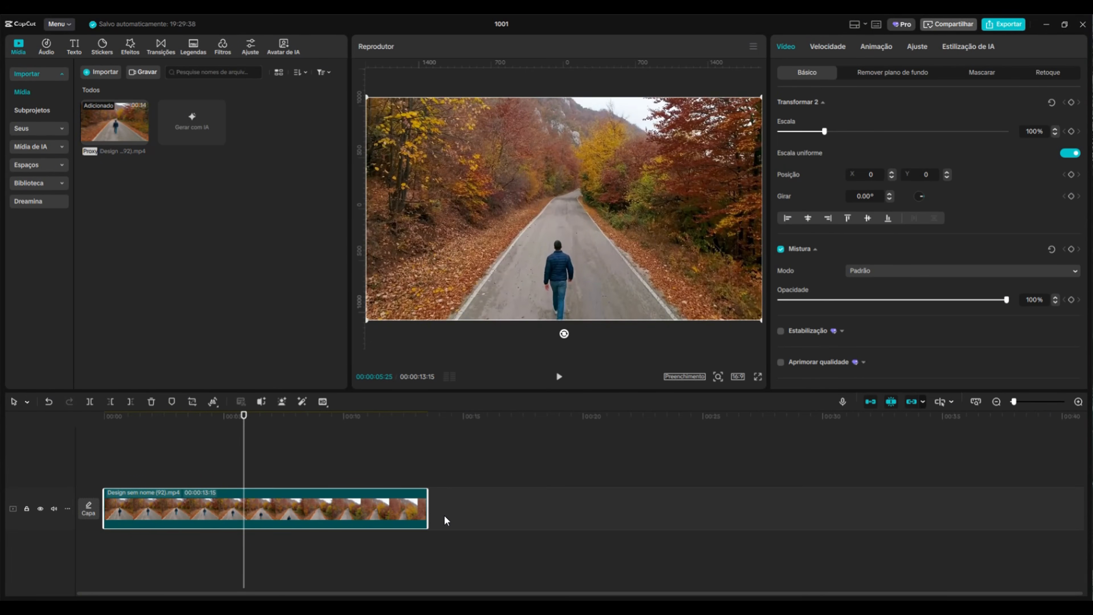
{"action": "left_click_drag", "start_coordinate": [427, 512], "coordinate": [259, 511]}
{"action": "left_click_drag", "start_coordinate": [243, 458], "coordinate": [102, 433]}
Add a default text layer and extend it to match the video's length
{"action": "left_click", "coordinate": [73, 49]}
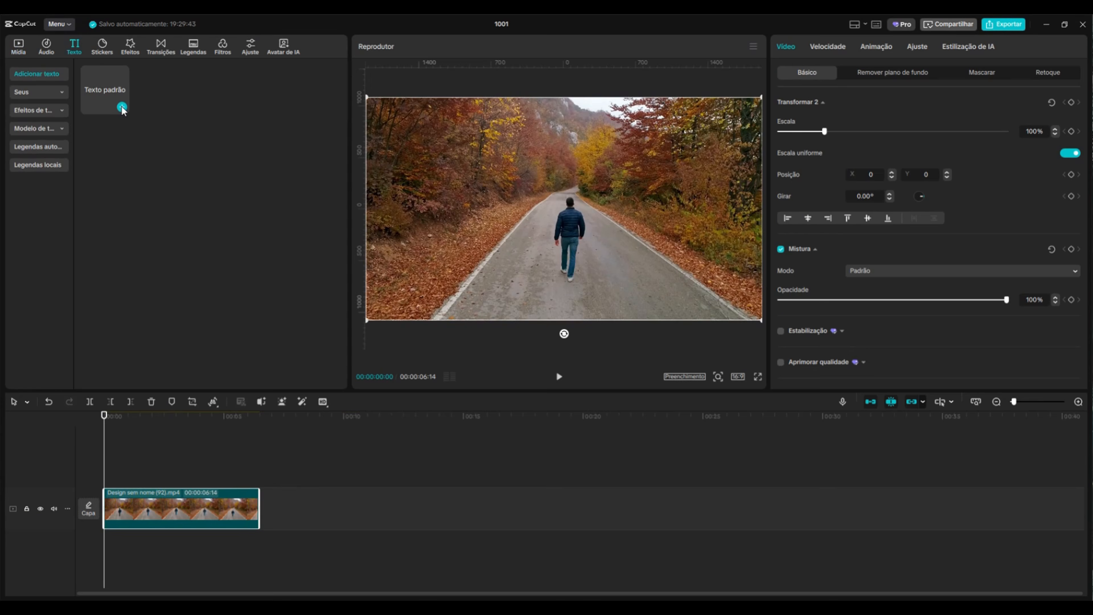
{"action": "left_click", "coordinate": [122, 107]}
{"action": "left_click_drag", "start_coordinate": [176, 478], "coordinate": [259, 478]}
Replace the text with TEXTO EM PERSPECTIVA, breaking it onto two lines after EM
{"action": "triple_click", "coordinate": [837, 102]}
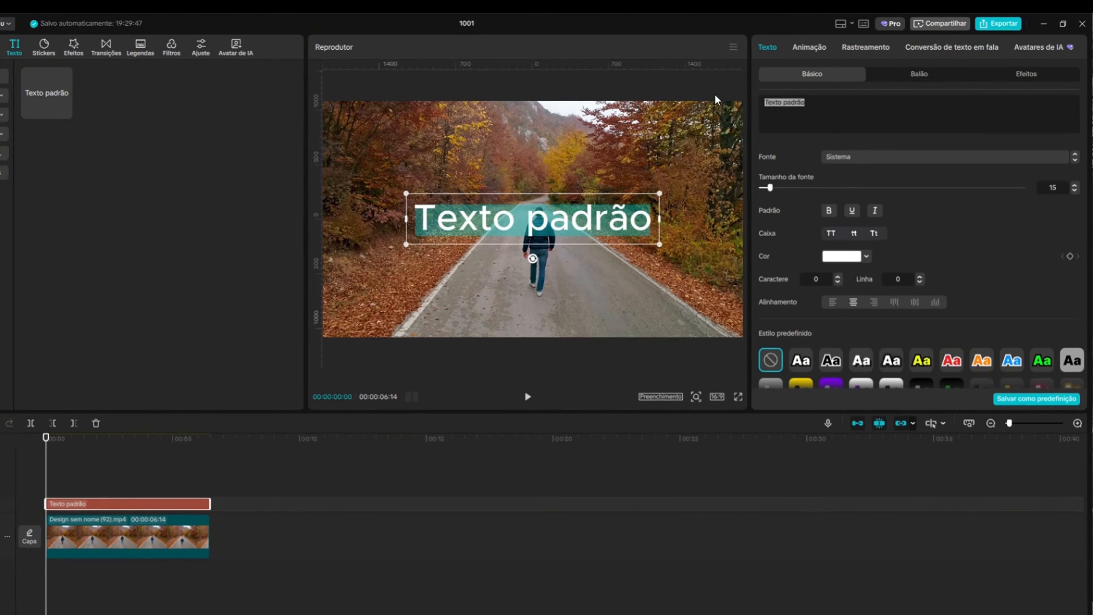
{"action": "type", "text": "TEXTO EM "}
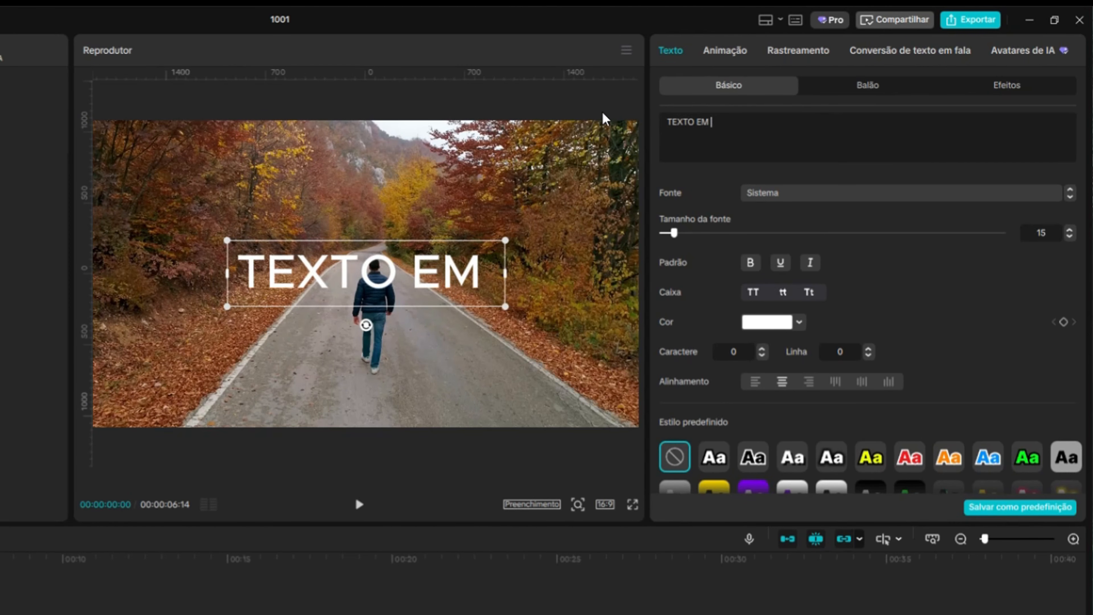
{"action": "type", "text": "PERSPECTIVA"}
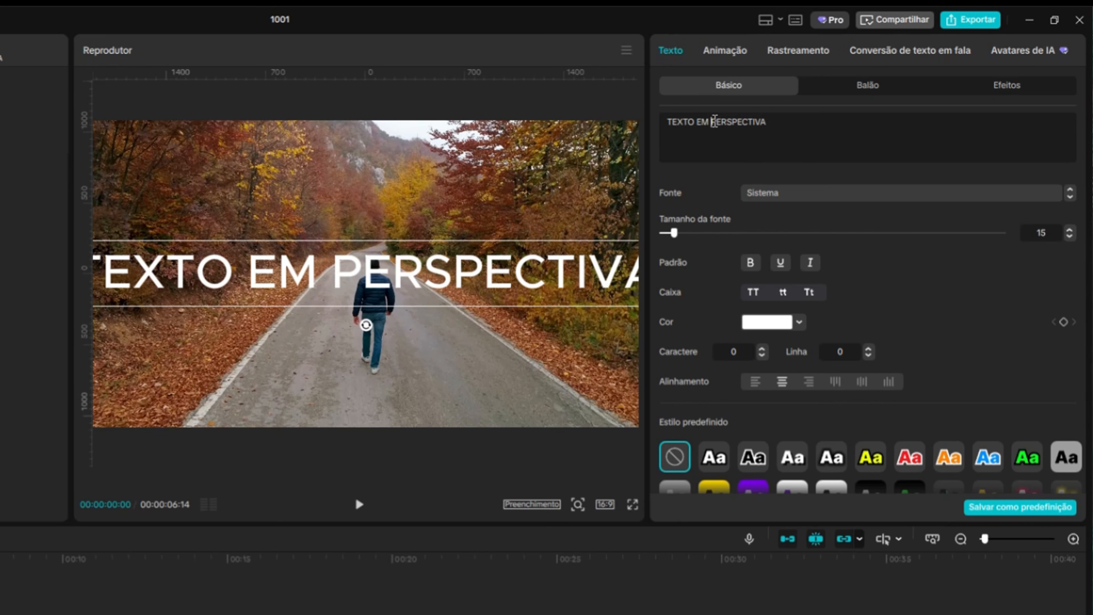
{"action": "left_click", "coordinate": [712, 122]}
{"action": "key", "text": "Return"}
{"action": "key", "text": "Delete"}
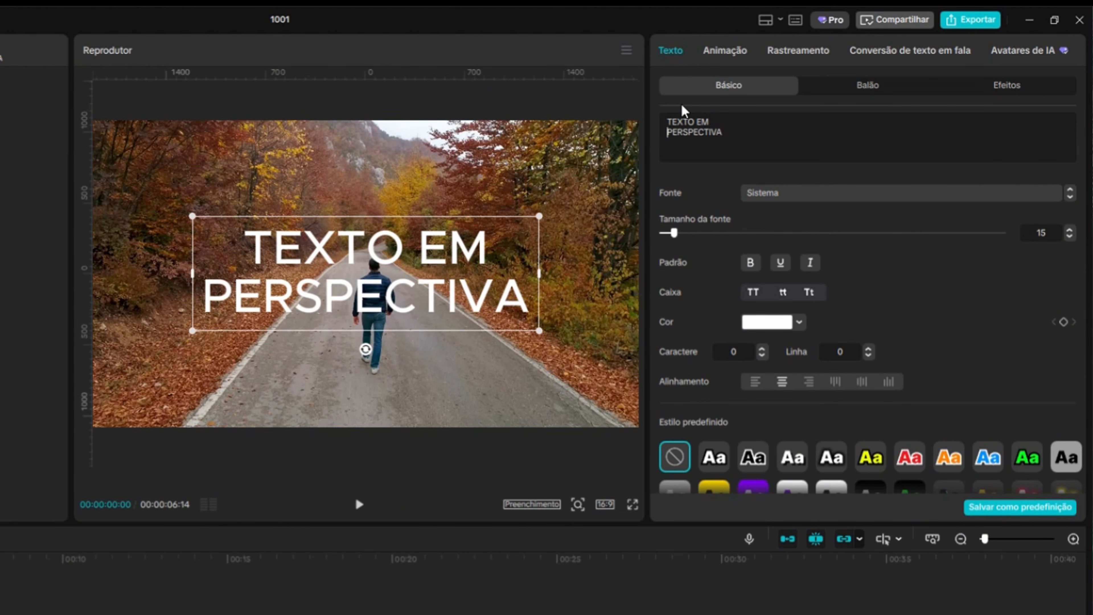
Set the text font to Impact and move the text lower over the road
{"action": "left_click", "coordinate": [828, 203]}
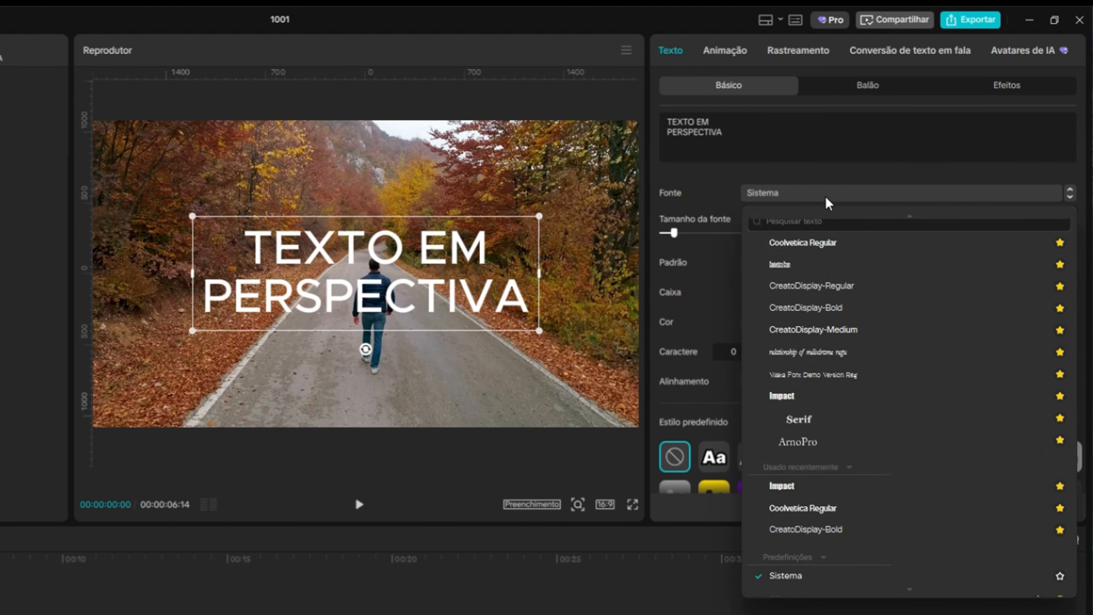
{"action": "left_click", "coordinate": [809, 396]}
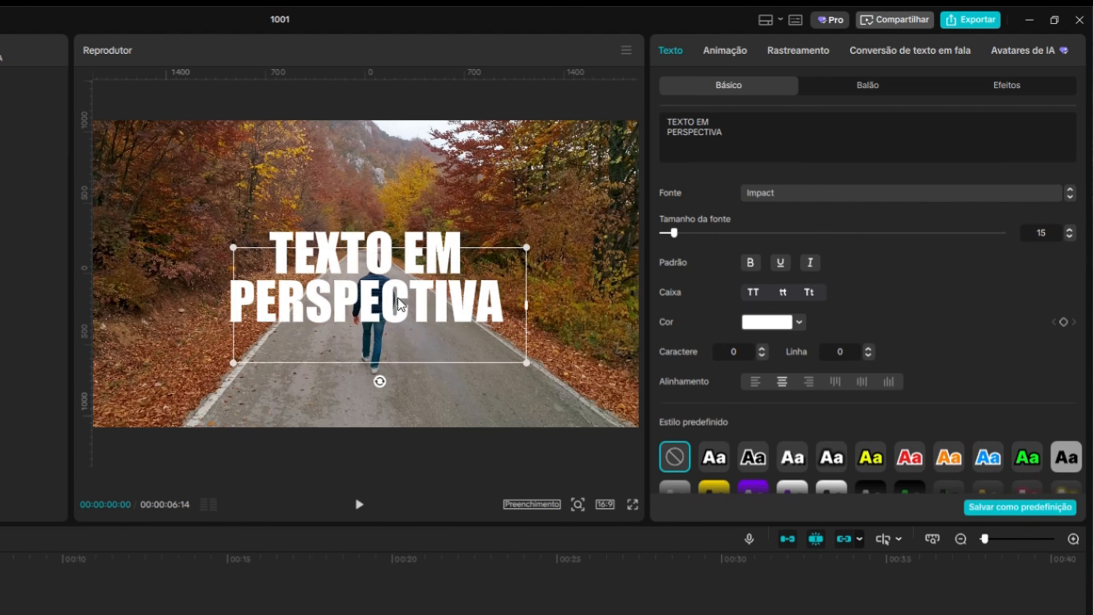
{"action": "left_click_drag", "start_coordinate": [400, 303], "coordinate": [399, 356]}
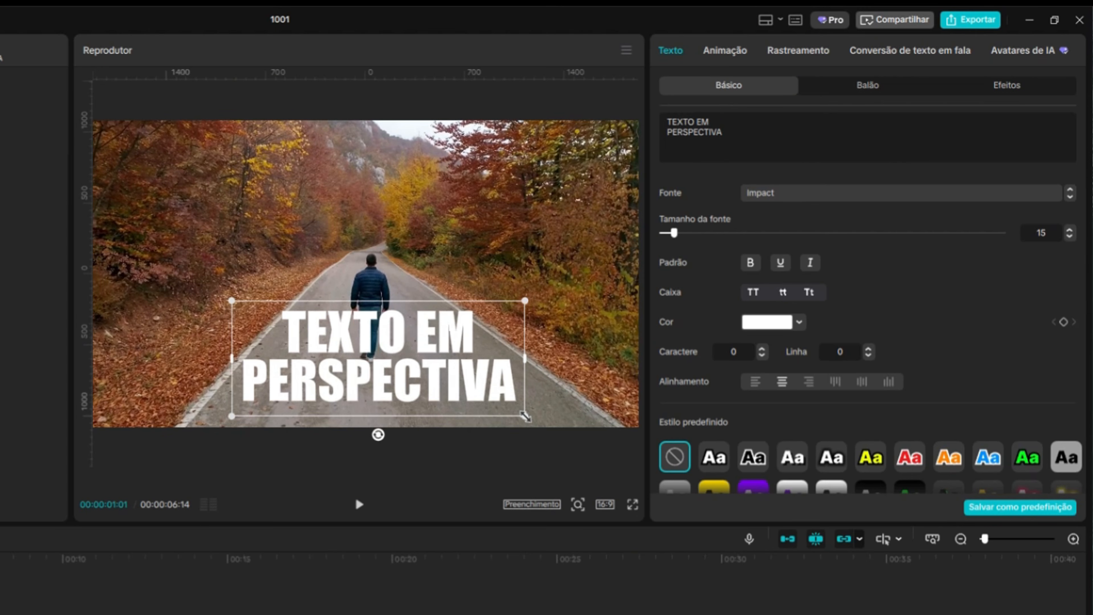
Shrink the text box slightly and enable the text shadow with 50% opacity
{"action": "left_click_drag", "start_coordinate": [525, 416], "coordinate": [496, 412]}
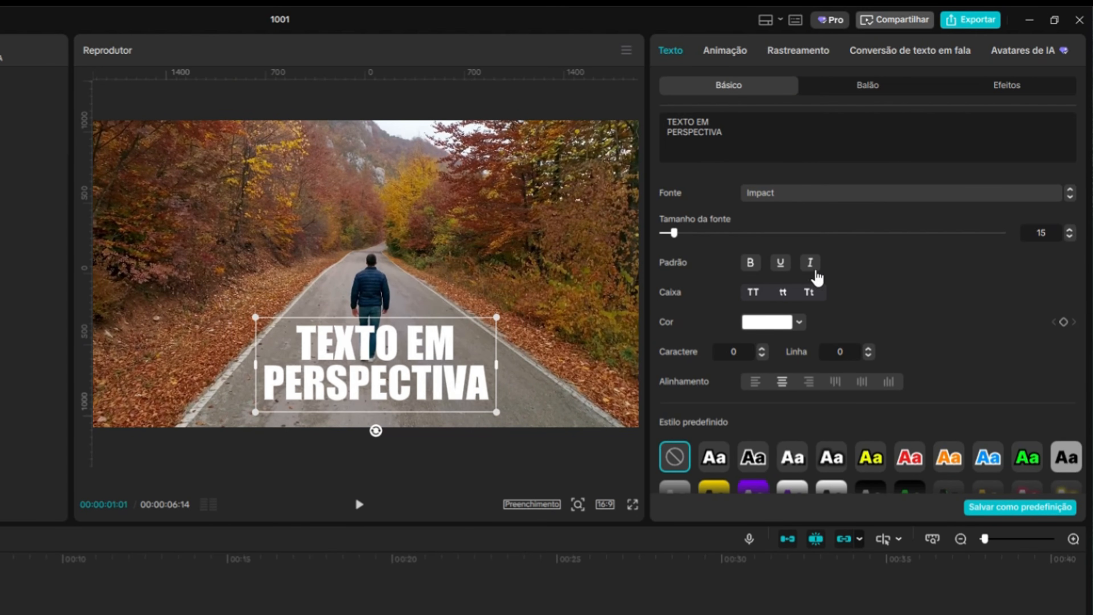
{"action": "scroll", "coordinate": [995, 288], "scroll_direction": "down", "scroll_amount": 10}
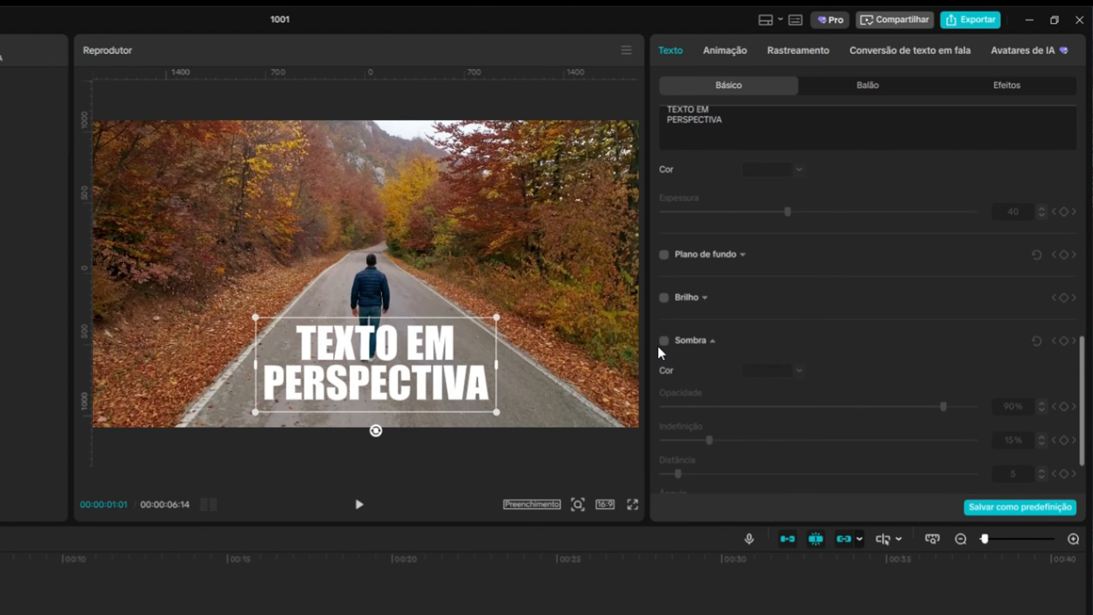
{"action": "left_click", "coordinate": [663, 340]}
{"action": "left_click", "coordinate": [1017, 408]}
{"action": "type", "text": "5"}
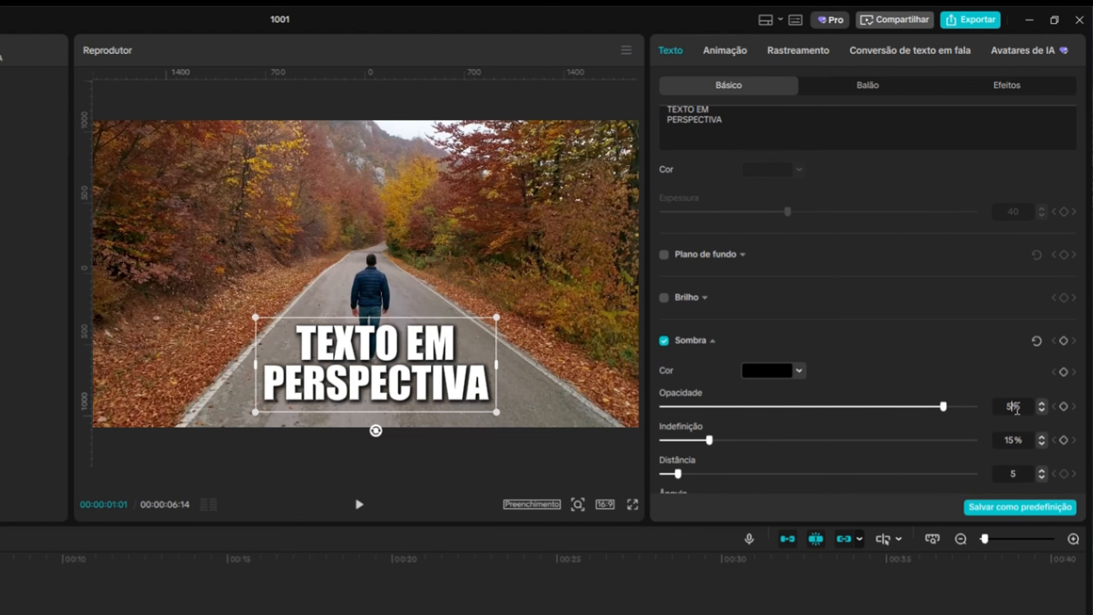
{"action": "type", "text": "0"}
{"action": "key", "text": "Return"}
Turn the text clip into a compound clip and open it for editing
{"action": "left_click_drag", "start_coordinate": [129, 414], "coordinate": [167, 415]}
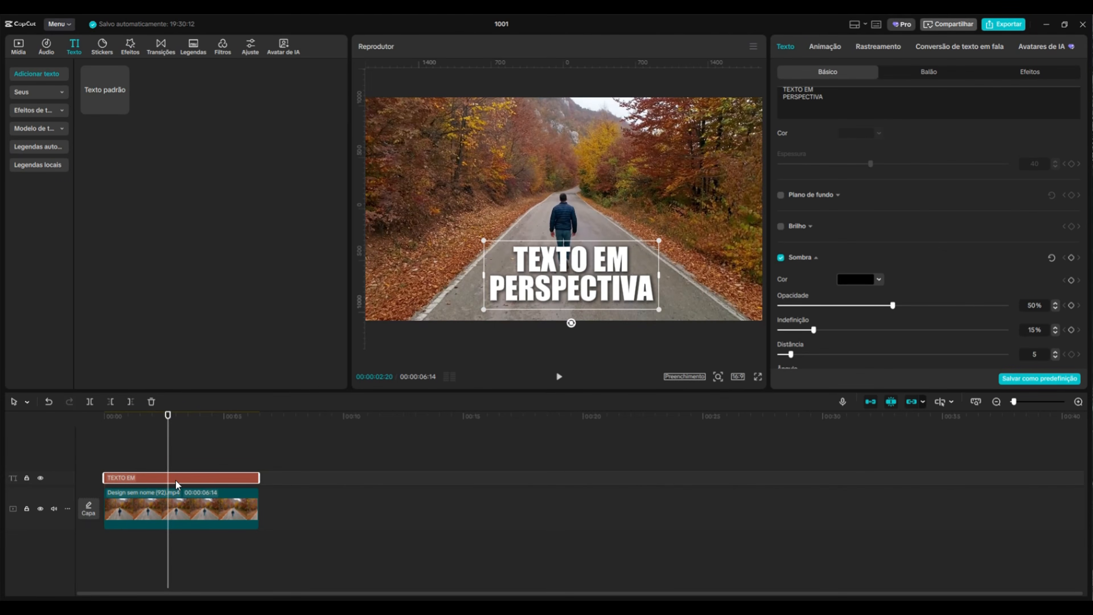
{"action": "right_click", "coordinate": [175, 479]}
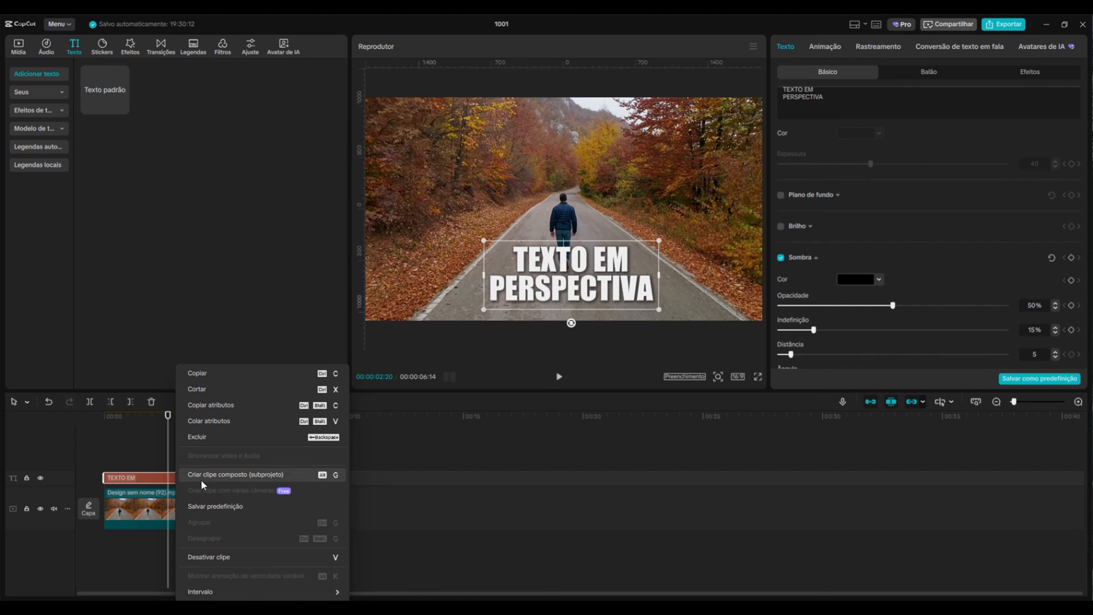
{"action": "left_click", "coordinate": [202, 476]}
{"action": "double_click", "coordinate": [177, 469]}
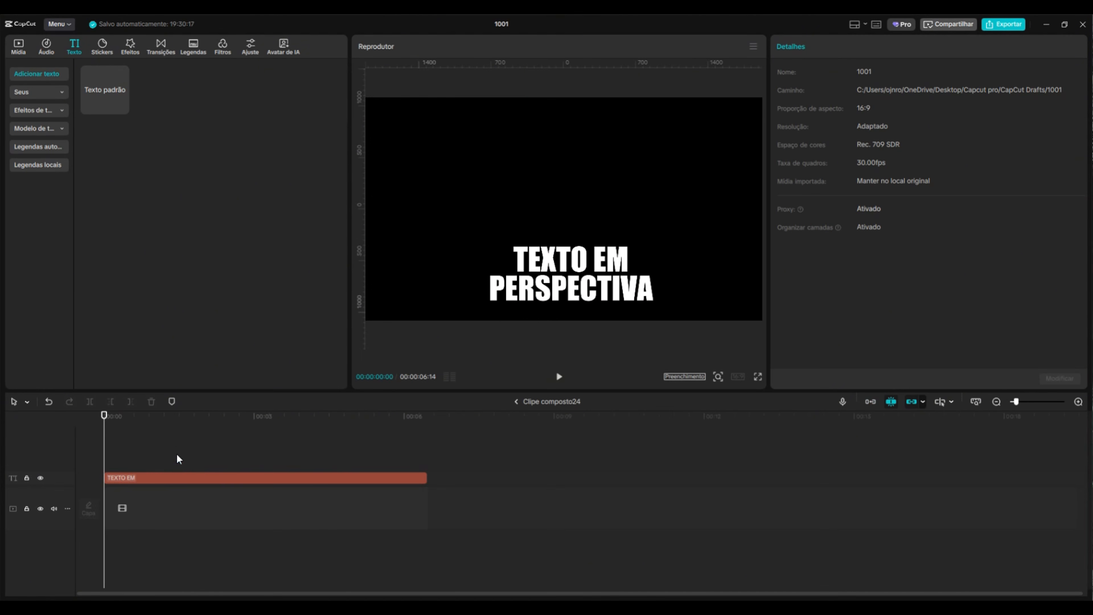
Search video effects for JOGADOR, add Jogador 3 above the text and extend it to the text's full length
{"action": "left_click", "coordinate": [172, 57]}
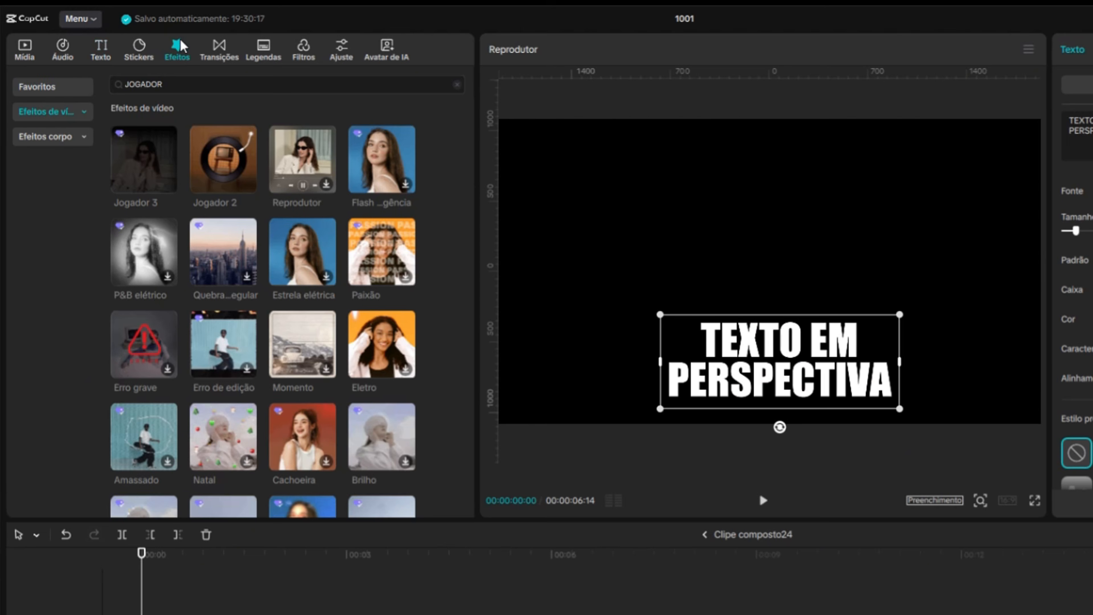
{"action": "left_click", "coordinate": [56, 82]}
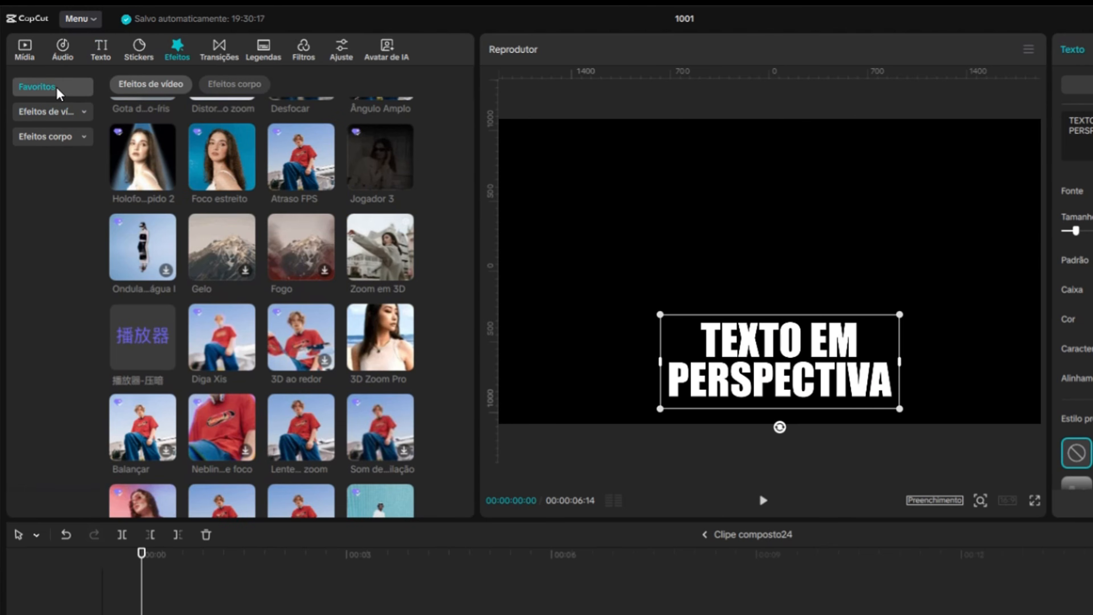
{"action": "left_click", "coordinate": [51, 112]}
{"action": "left_click", "coordinate": [185, 83]}
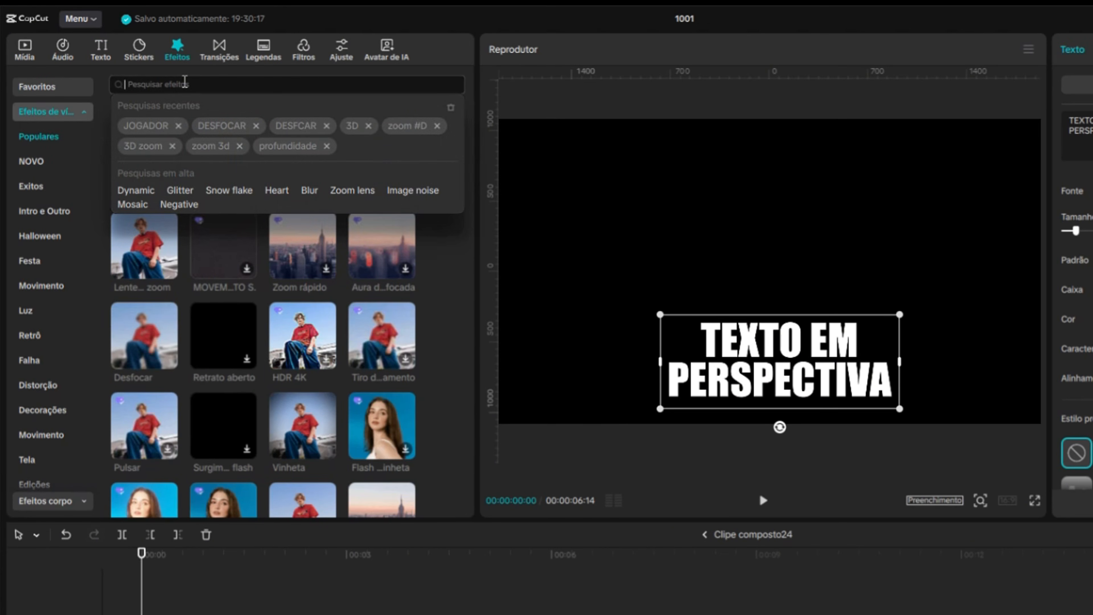
{"action": "type", "text": "JO"}
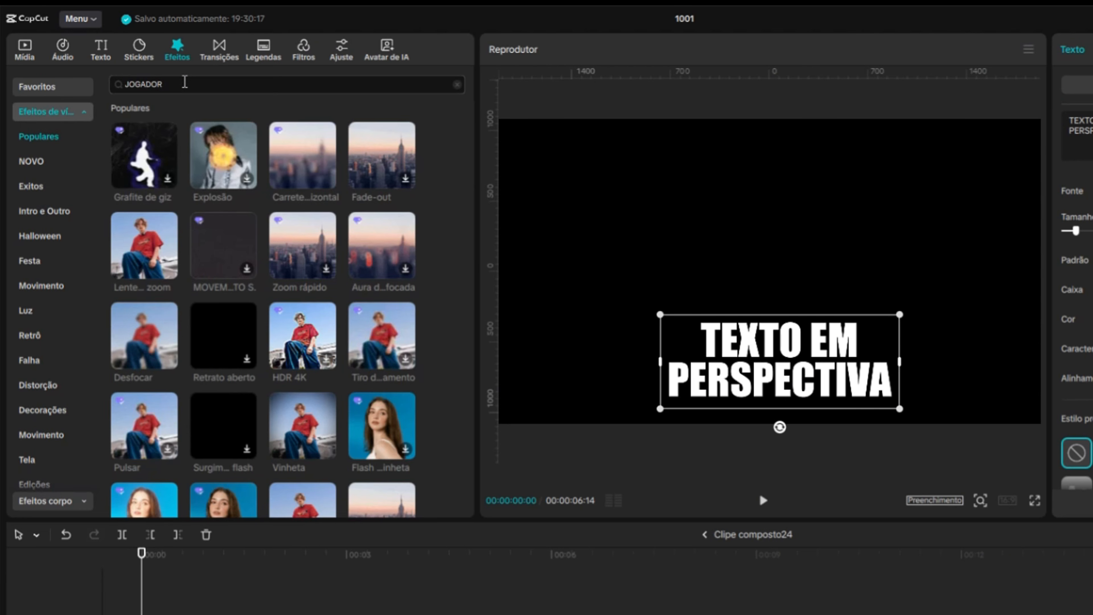
{"action": "type", "text": "GADOR"}
{"action": "key", "text": "Return"}
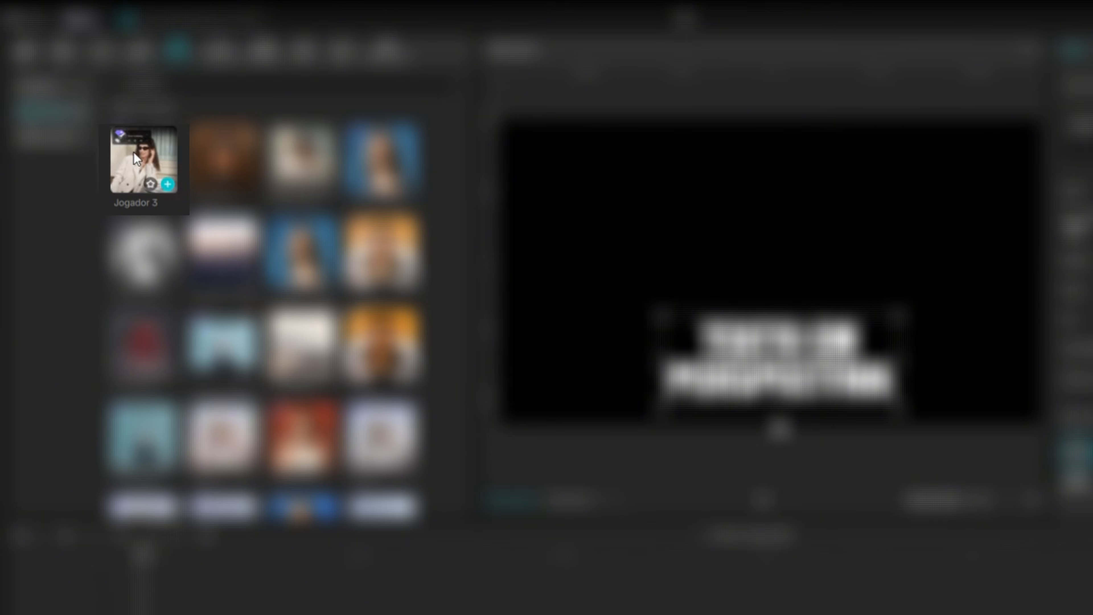
{"action": "left_click_drag", "start_coordinate": [133, 152], "coordinate": [311, 612]}
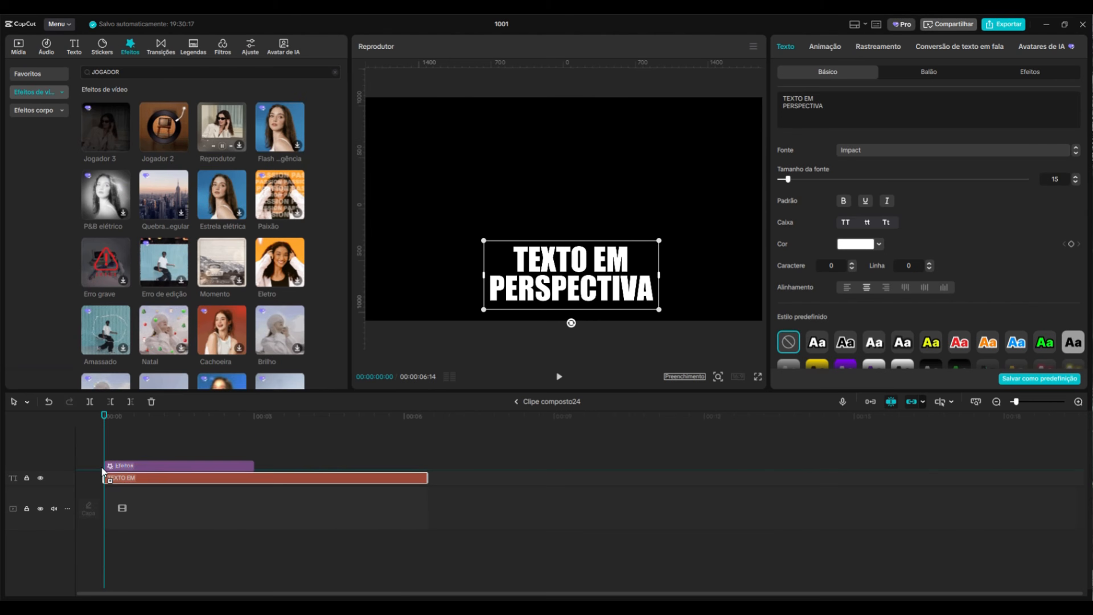
{"action": "left_click_drag", "start_coordinate": [252, 459], "coordinate": [426, 461]}
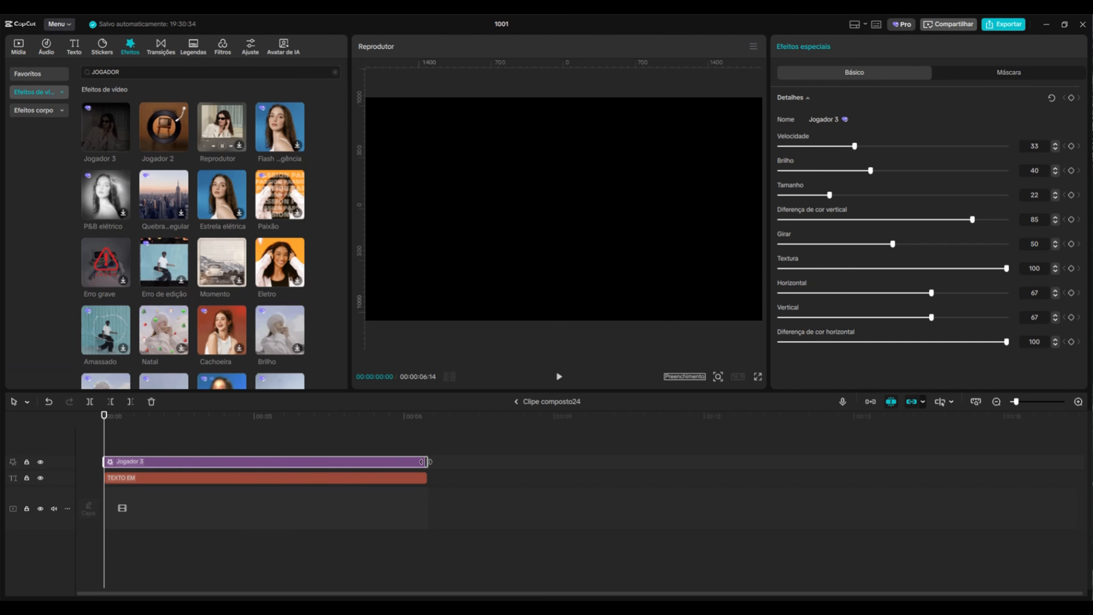
Set the Jogador 3 effect's Brilho and Textura to 0
{"action": "left_click_drag", "start_coordinate": [103, 424], "coordinate": [205, 424]}
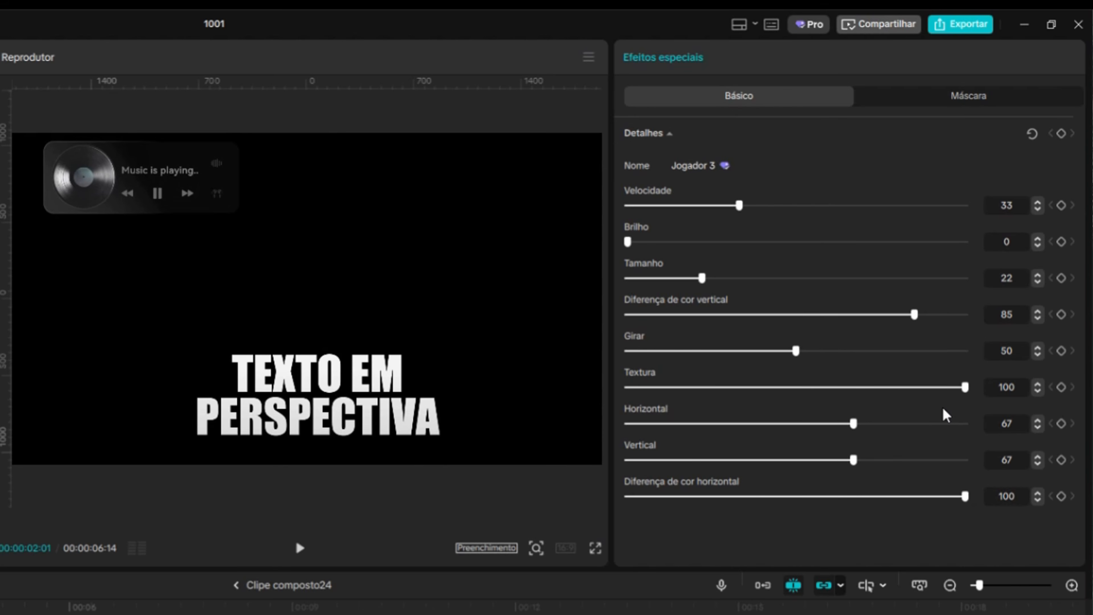
{"action": "left_click_drag", "start_coordinate": [961, 386], "coordinate": [612, 393]}
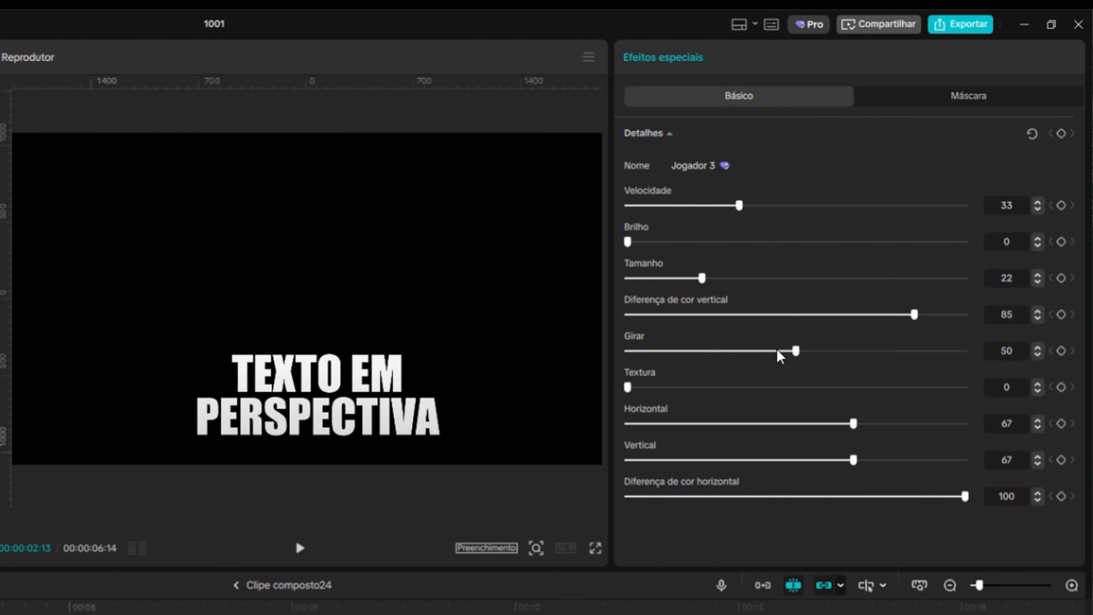
{"action": "mouse_move", "coordinate": [796, 350]}
{"action": "left_mouse_down"}
{"action": "mouse_move", "coordinate": [719, 353]}
{"action": "mouse_move", "coordinate": [919, 350]}
{"action": "mouse_move", "coordinate": [721, 349]}
{"action": "mouse_move", "coordinate": [786, 352]}
{"action": "left_mouse_up"}
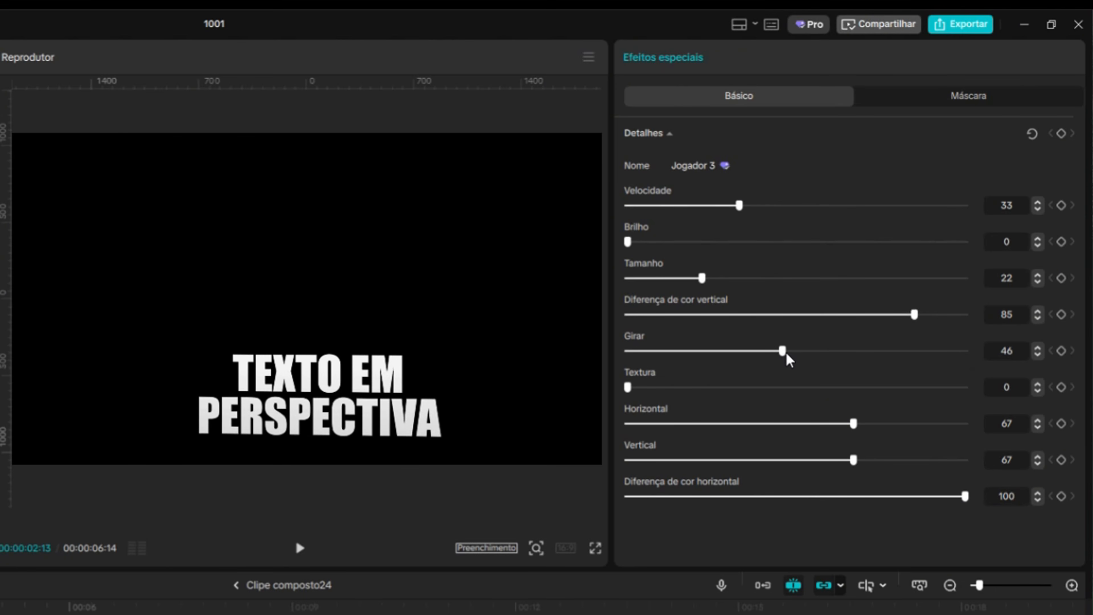
{"action": "key", "text": "Return"}
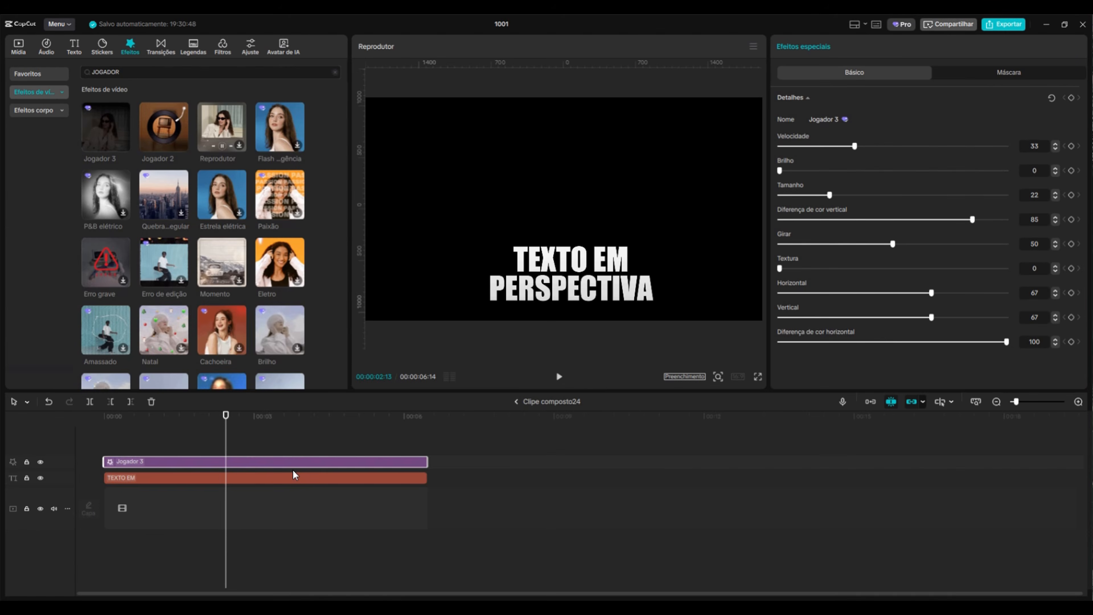
Rotate the text 90 degrees so it reads vertically inside the compound clip
{"action": "left_click", "coordinate": [292, 475]}
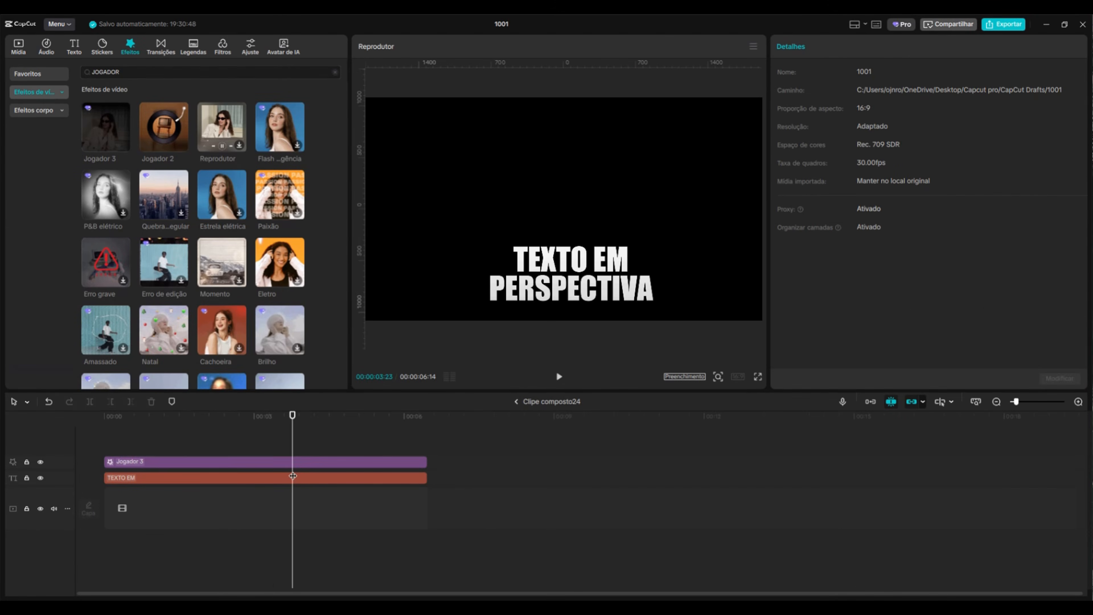
{"action": "left_click", "coordinate": [302, 480]}
{"action": "left_click_drag", "start_coordinate": [558, 287], "coordinate": [571, 242]}
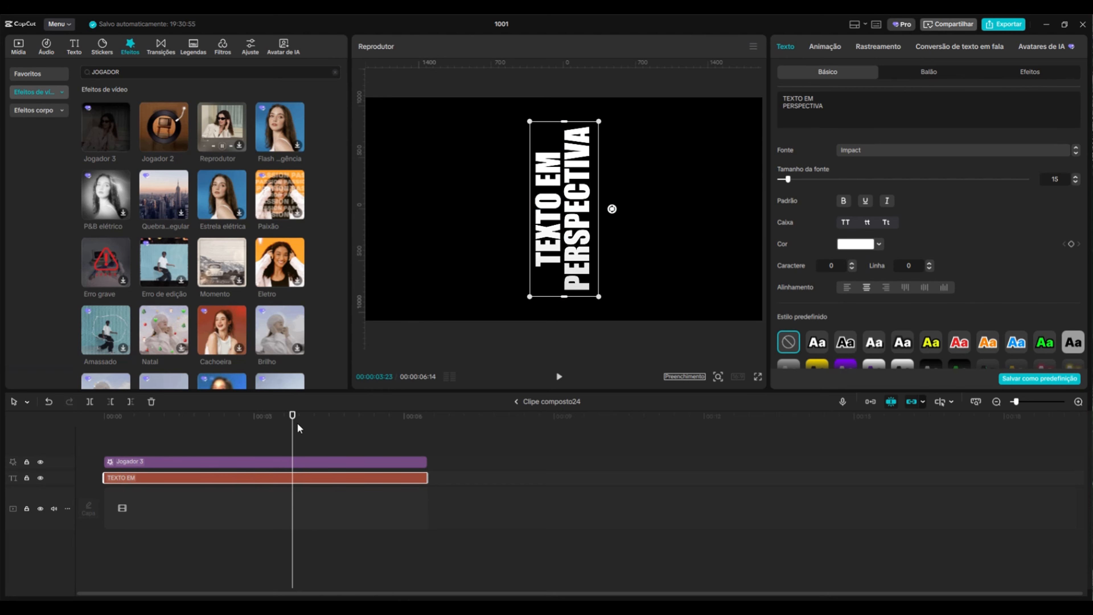
Set the Jogador 3 effect's Girar value to 10
{"action": "left_click_drag", "start_coordinate": [299, 428], "coordinate": [243, 437]}
{"action": "left_click", "coordinate": [261, 466]}
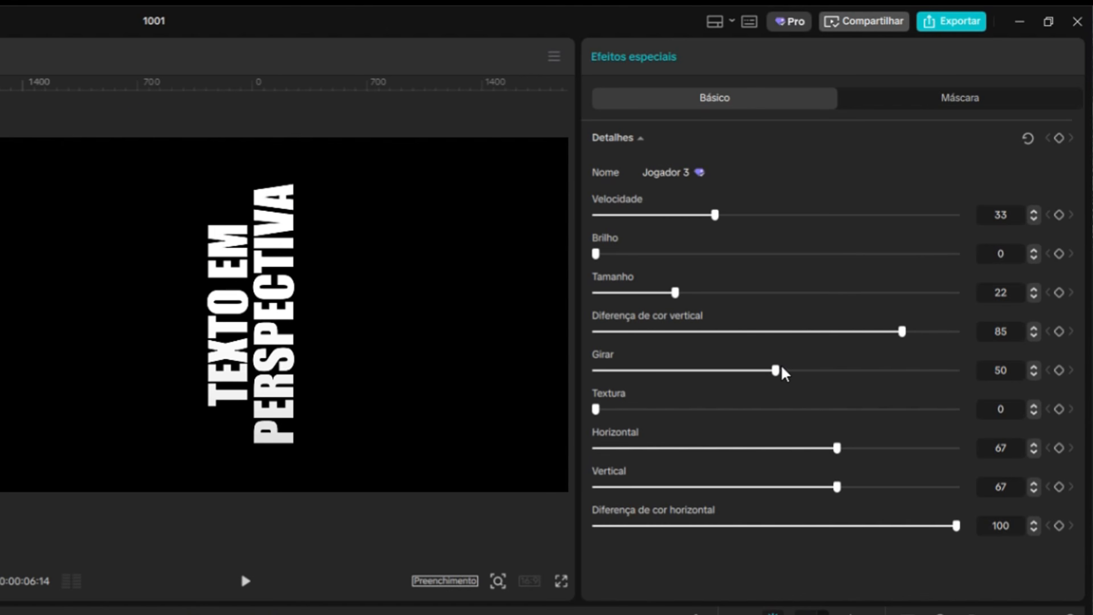
{"action": "left_click_drag", "start_coordinate": [780, 374], "coordinate": [629, 366]}
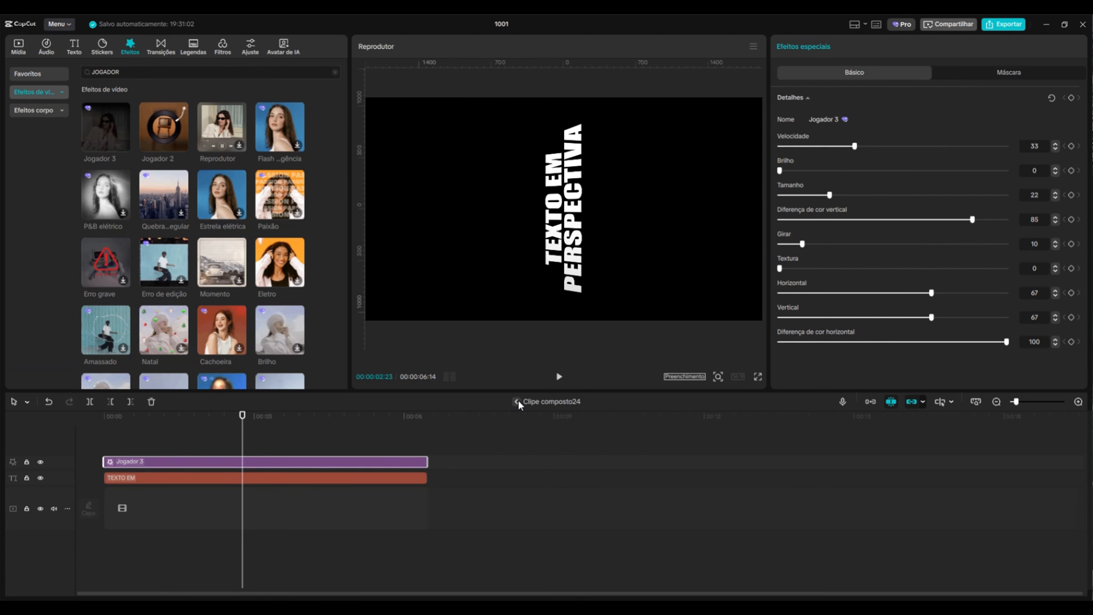
Leave the compound clip, rotate it back to horizontal, move it down over the road and enlarge it slightly
{"action": "left_click", "coordinate": [518, 401]}
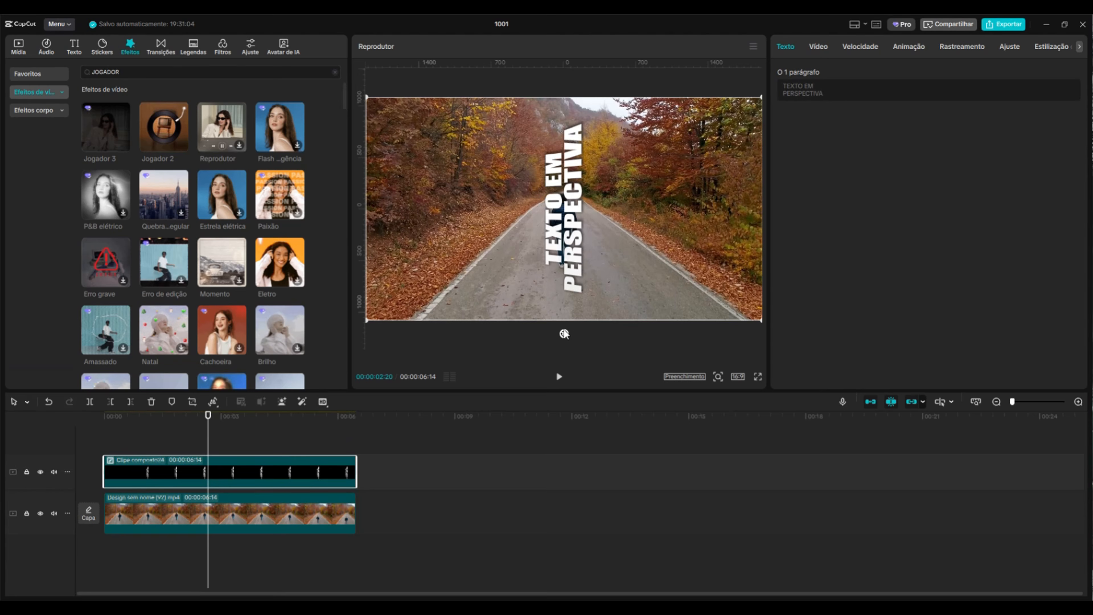
{"action": "left_click_drag", "start_coordinate": [563, 331], "coordinate": [374, 211]}
{"action": "left_click_drag", "start_coordinate": [633, 233], "coordinate": [635, 305]}
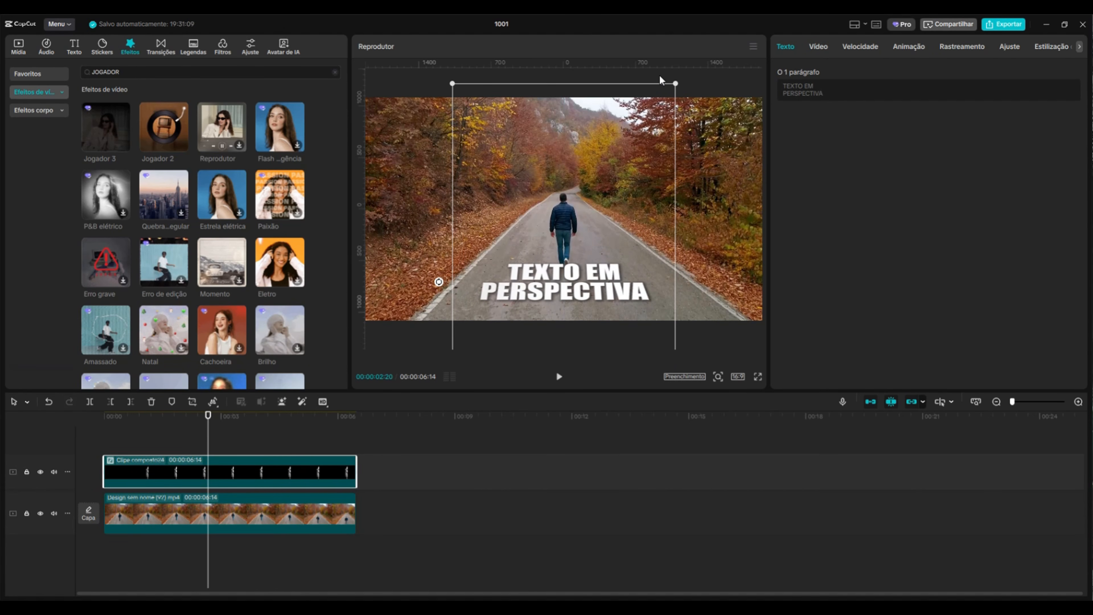
{"action": "mouse_move", "coordinate": [676, 86]}
{"action": "left_mouse_down"}
{"action": "mouse_move", "coordinate": [686, 74]}
{"action": "mouse_move", "coordinate": [690, 85]}
{"action": "left_mouse_up"}
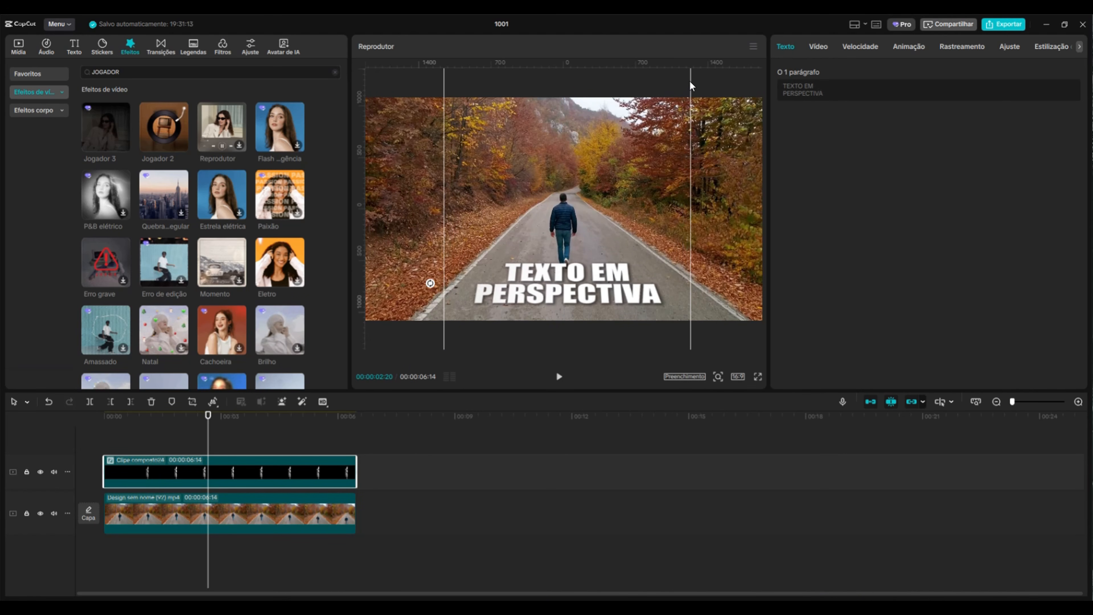
Inside the compound clip, color the word TEXTO orange (FFBC55), then return to the main timeline
{"action": "double_click", "coordinate": [228, 471]}
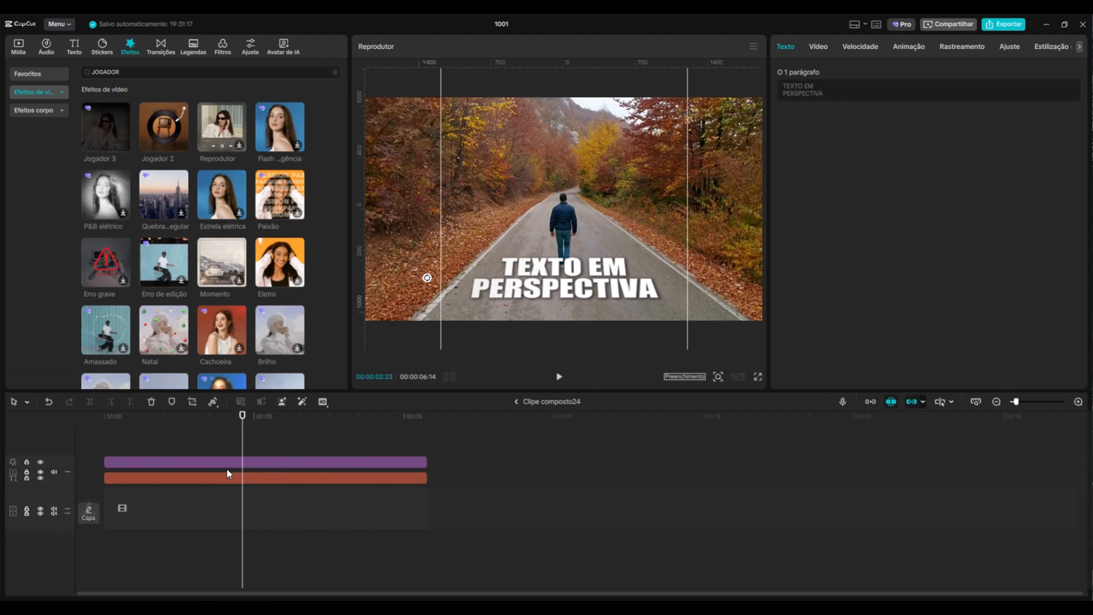
{"action": "left_click", "coordinate": [191, 481]}
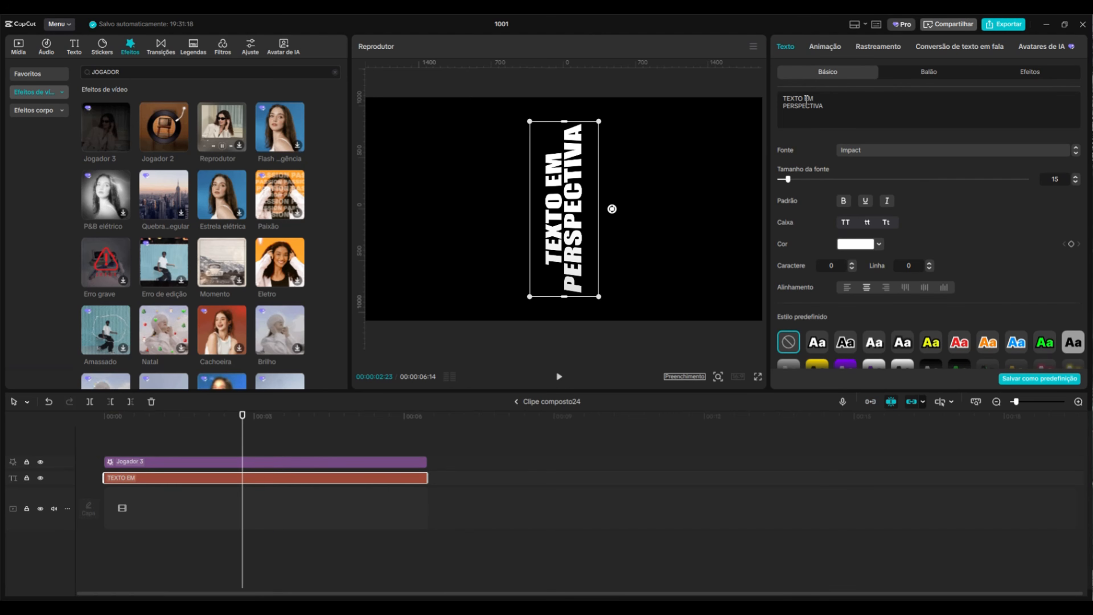
{"action": "left_click_drag", "start_coordinate": [806, 101], "coordinate": [766, 98]}
{"action": "left_click", "coordinate": [856, 245]}
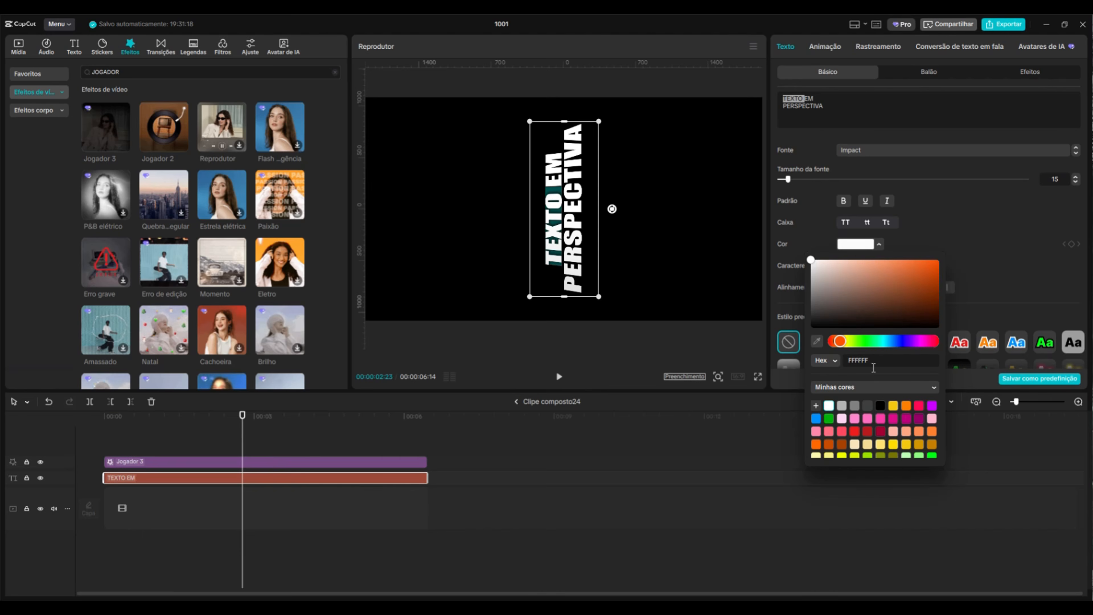
{"action": "left_click", "coordinate": [920, 435]}
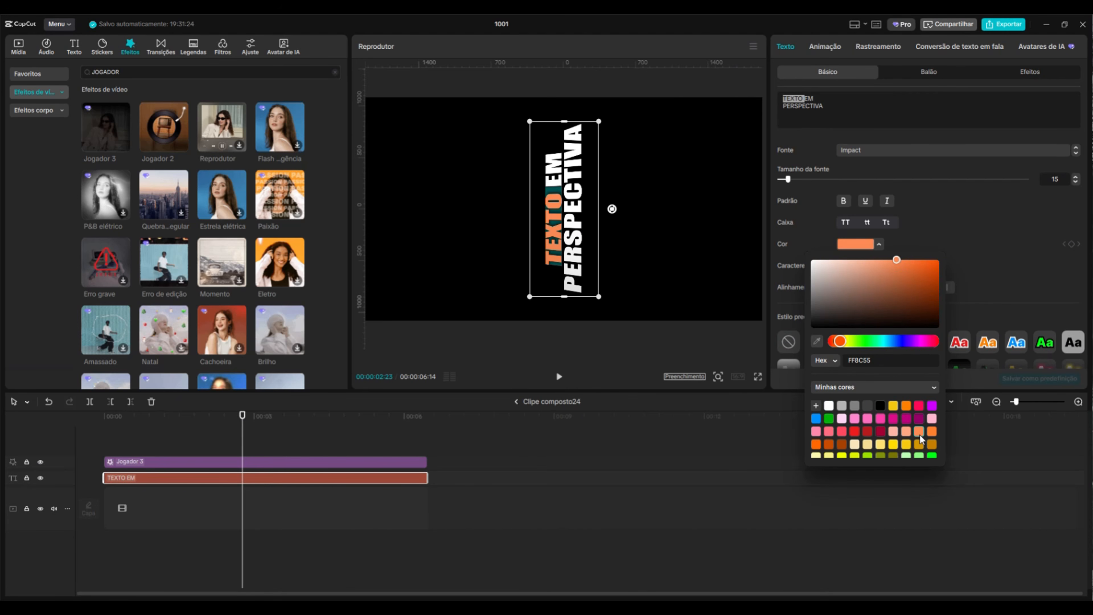
{"action": "left_click", "coordinate": [516, 401]}
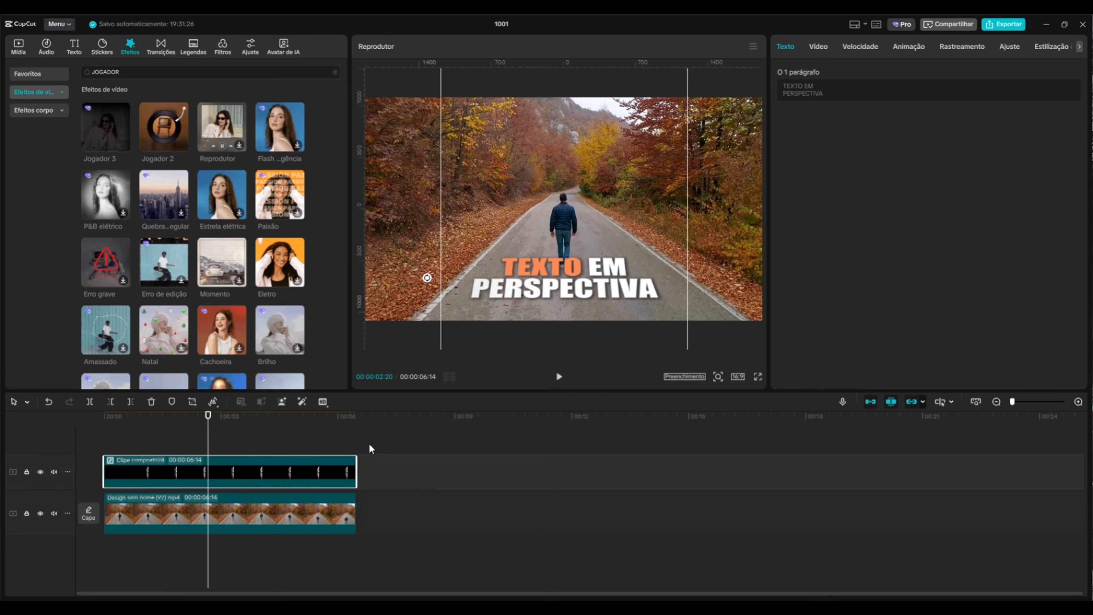
Duplicate the road video onto the top track and enable automatic background removal on the copy
{"action": "left_click", "coordinate": [357, 439]}
{"action": "left_click_drag", "start_coordinate": [209, 432], "coordinate": [210, 459]}
{"action": "left_click", "coordinate": [191, 517]}
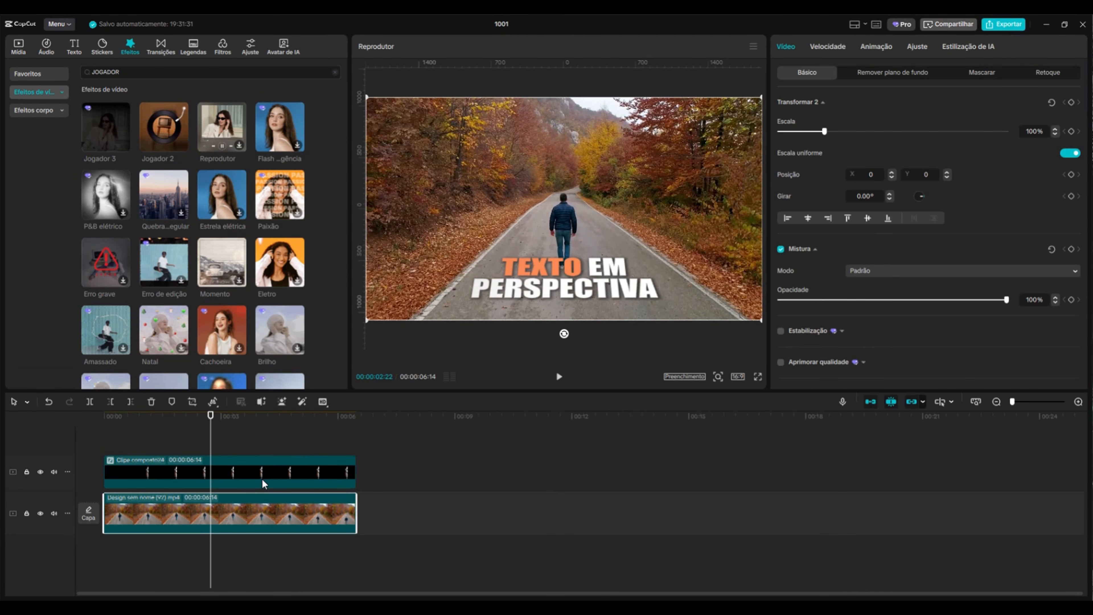
{"action": "key", "text": "ctrl+c"}
{"action": "key", "text": "ctrl+v"}
{"action": "left_click_drag", "start_coordinate": [286, 514], "coordinate": [169, 453]}
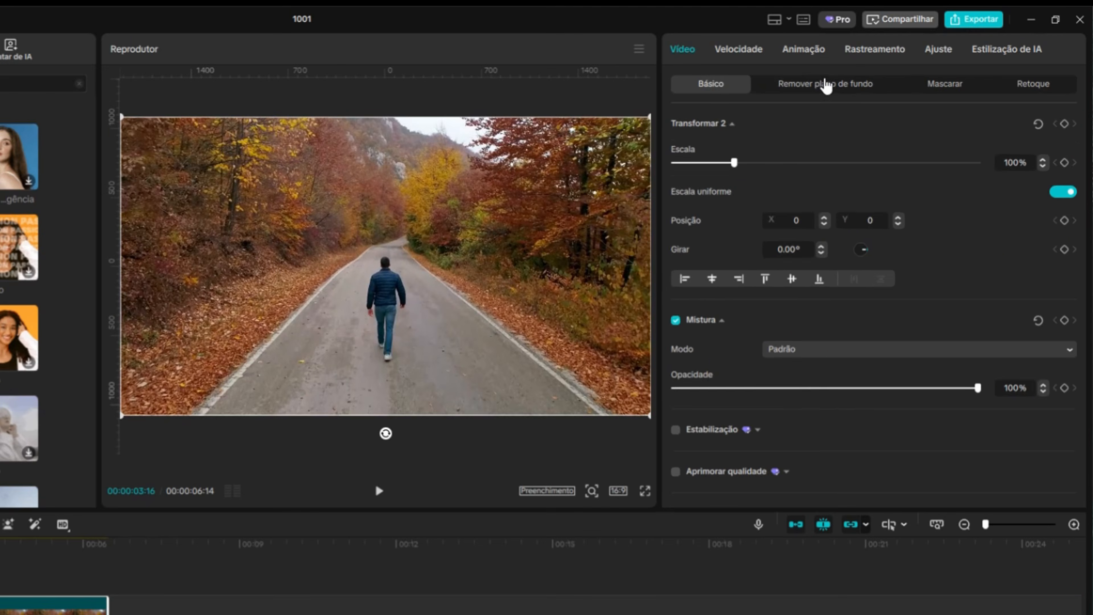
{"action": "left_click", "coordinate": [892, 72]}
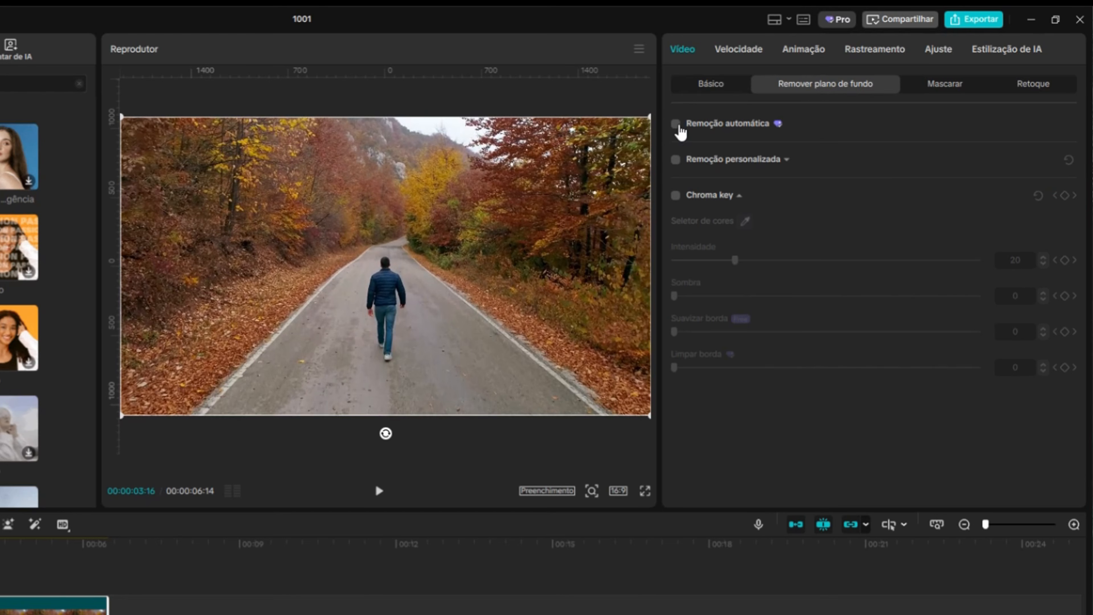
{"action": "left_click", "coordinate": [678, 126]}
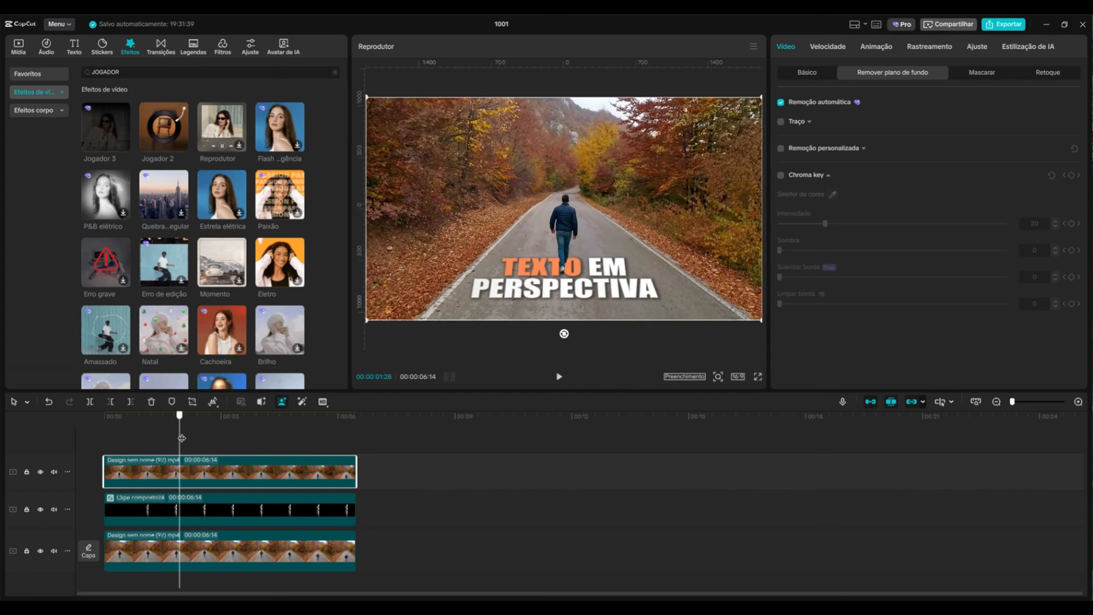
Set the compound clip's Partículas adjustment to 100
{"action": "left_click", "coordinate": [255, 516]}
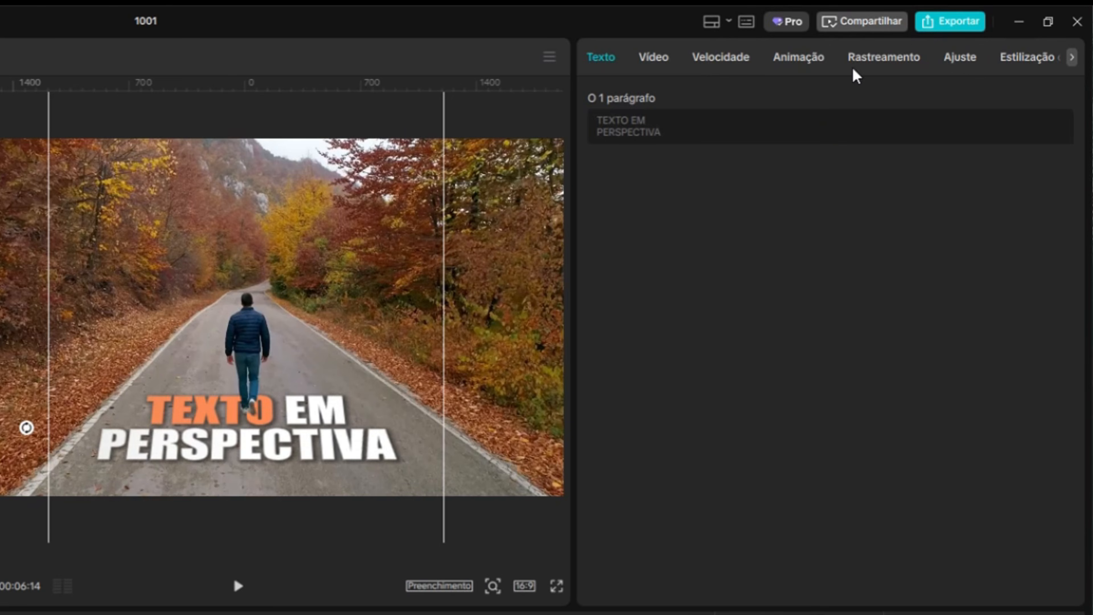
{"action": "left_click", "coordinate": [962, 60]}
{"action": "scroll", "coordinate": [737, 321], "scroll_direction": "down", "scroll_amount": 10}
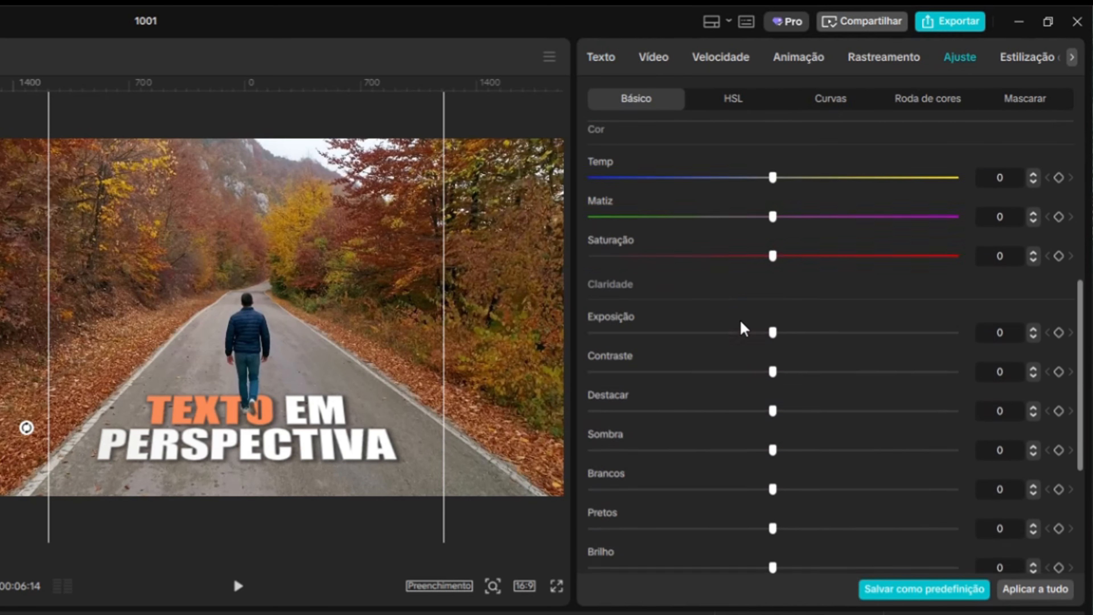
{"action": "left_click_drag", "start_coordinate": [592, 485], "coordinate": [972, 486]}
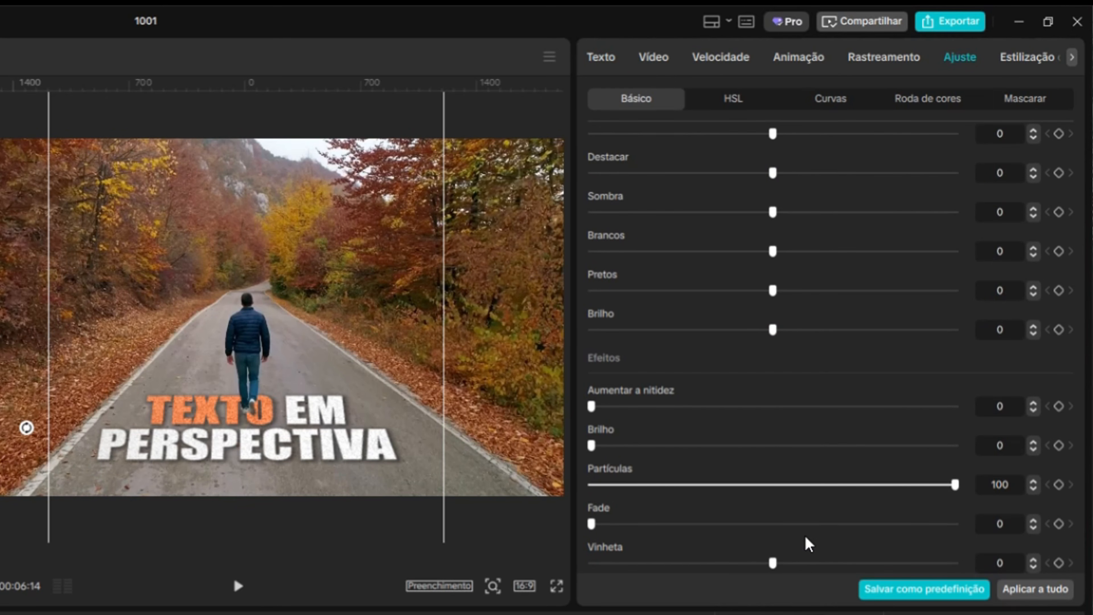
Set the compound clip's Vinheta adjustment to 40 and lower its opacity slightly
{"action": "left_click_drag", "start_coordinate": [773, 563], "coordinate": [910, 563]}
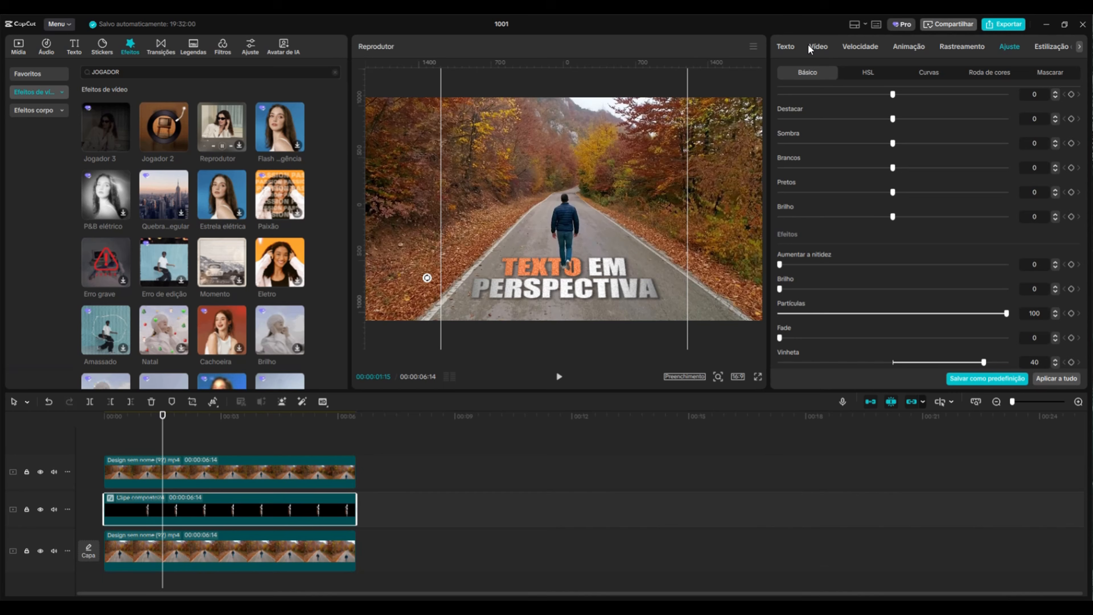
{"action": "left_click", "coordinate": [785, 46]}
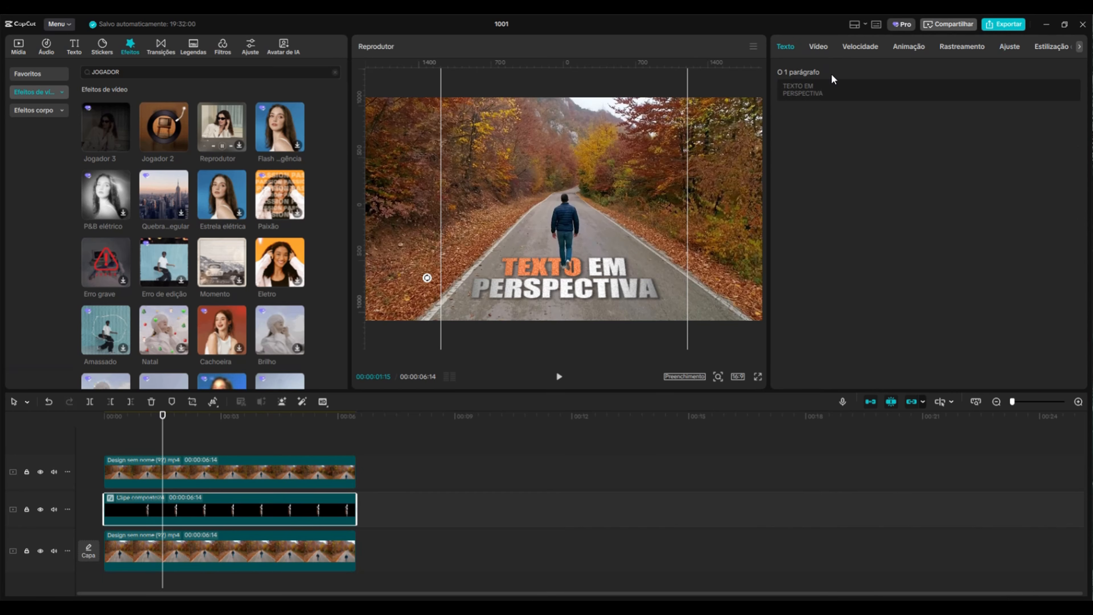
{"action": "left_click", "coordinate": [819, 46]}
{"action": "scroll", "coordinate": [951, 284], "scroll_direction": "down", "scroll_amount": 3}
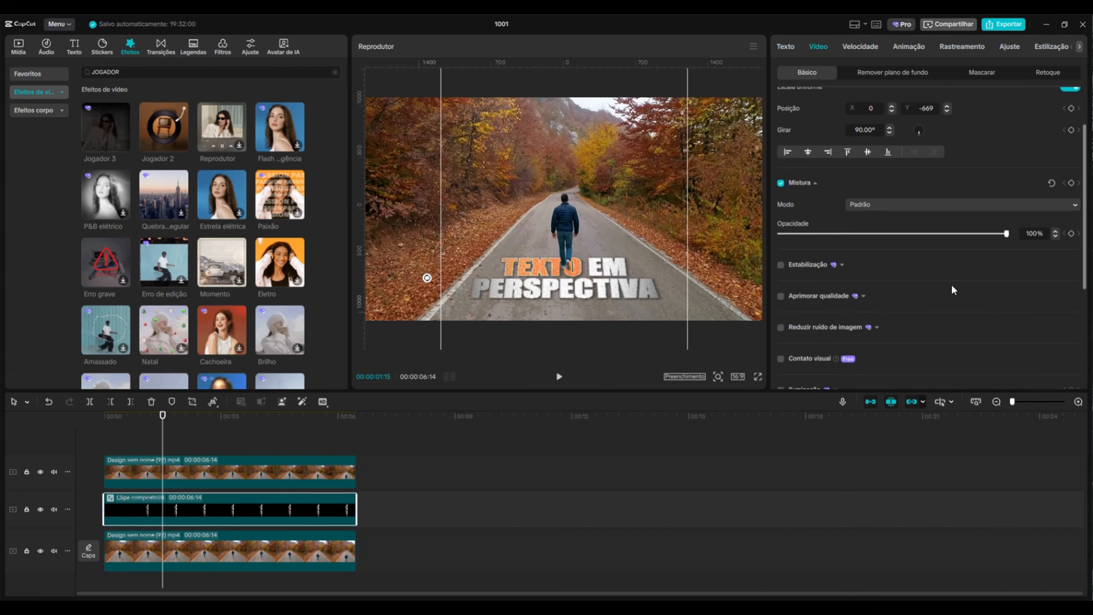
{"action": "left_click_drag", "start_coordinate": [1004, 231], "coordinate": [960, 237]}
Add the Aprimorar filter on a track above all clips and extend it to the full video length
{"action": "left_click", "coordinate": [472, 460]}
{"action": "left_click_drag", "start_coordinate": [357, 424], "coordinate": [15, 436]}
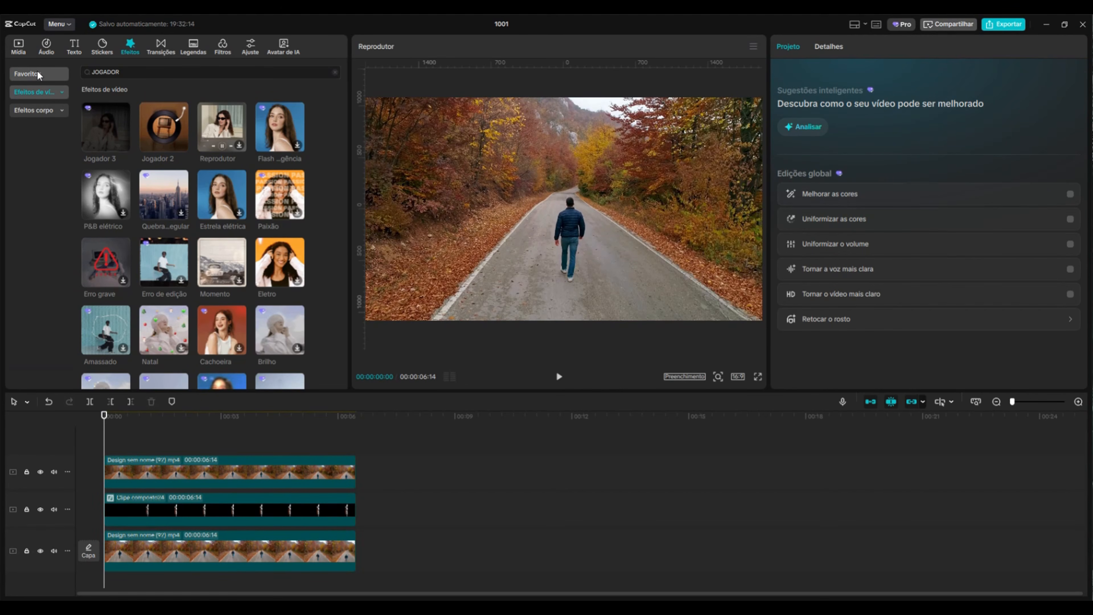
{"action": "left_click", "coordinate": [35, 73]}
{"action": "left_click", "coordinate": [264, 47]}
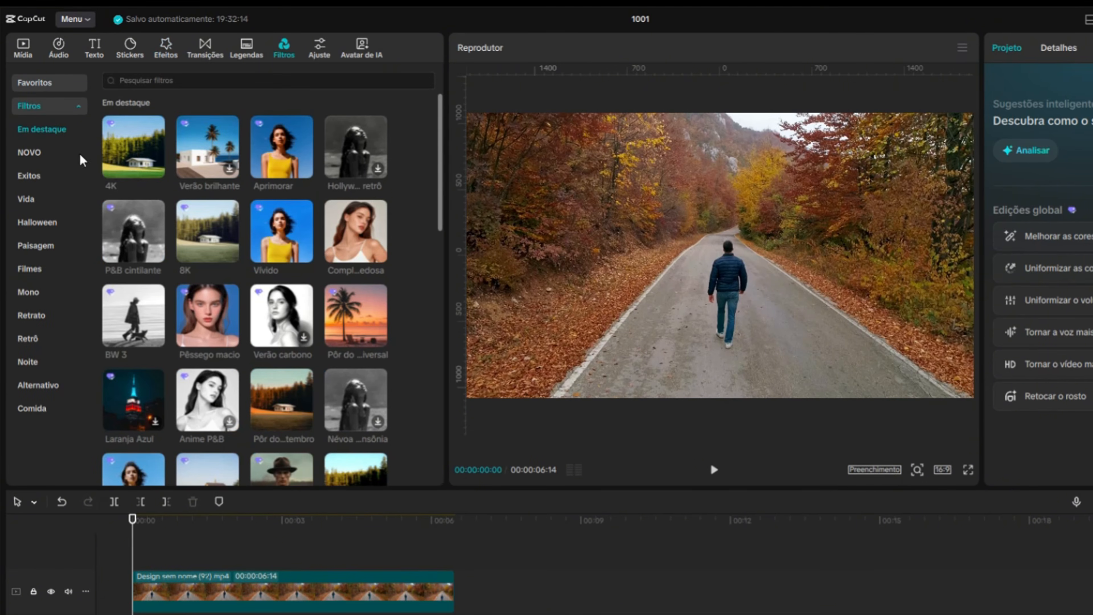
{"action": "mouse_move", "coordinate": [266, 153]}
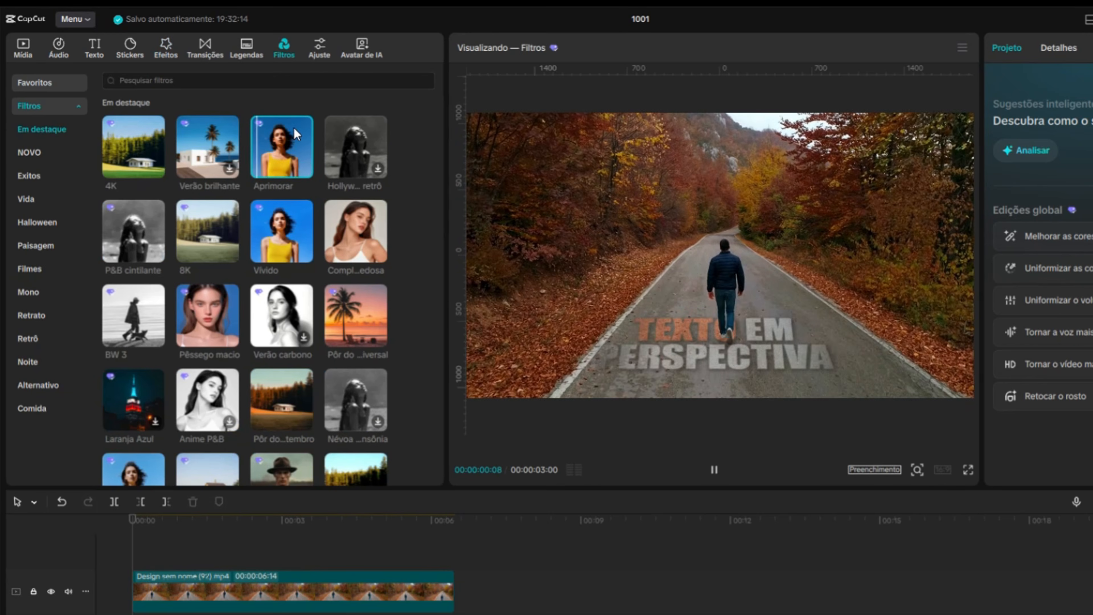
{"action": "left_click_drag", "start_coordinate": [275, 151], "coordinate": [151, 568]}
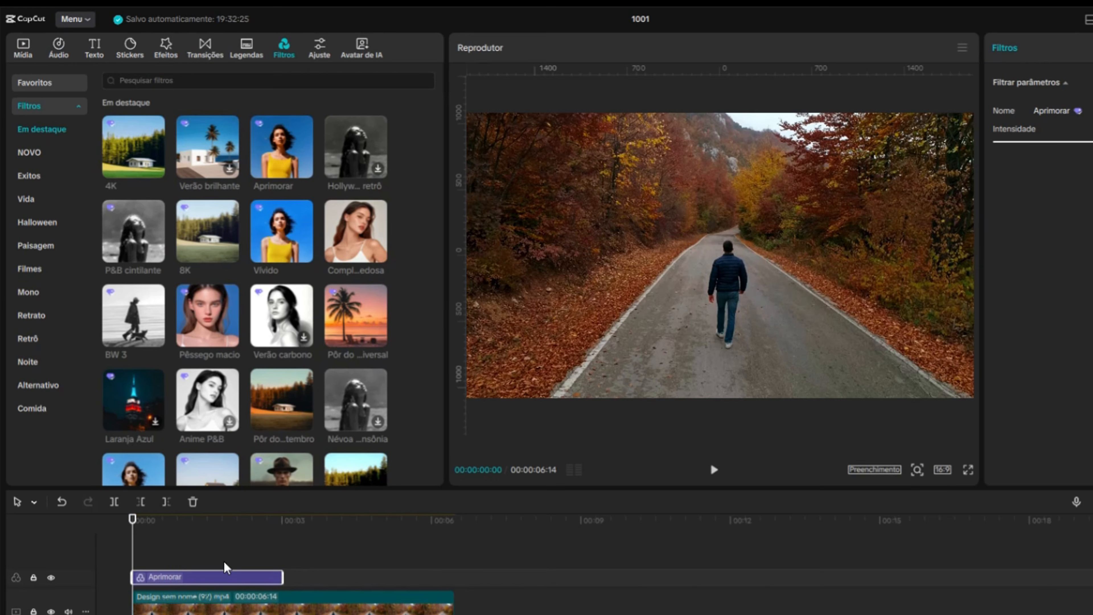
{"action": "left_click_drag", "start_coordinate": [285, 574], "coordinate": [454, 573]}
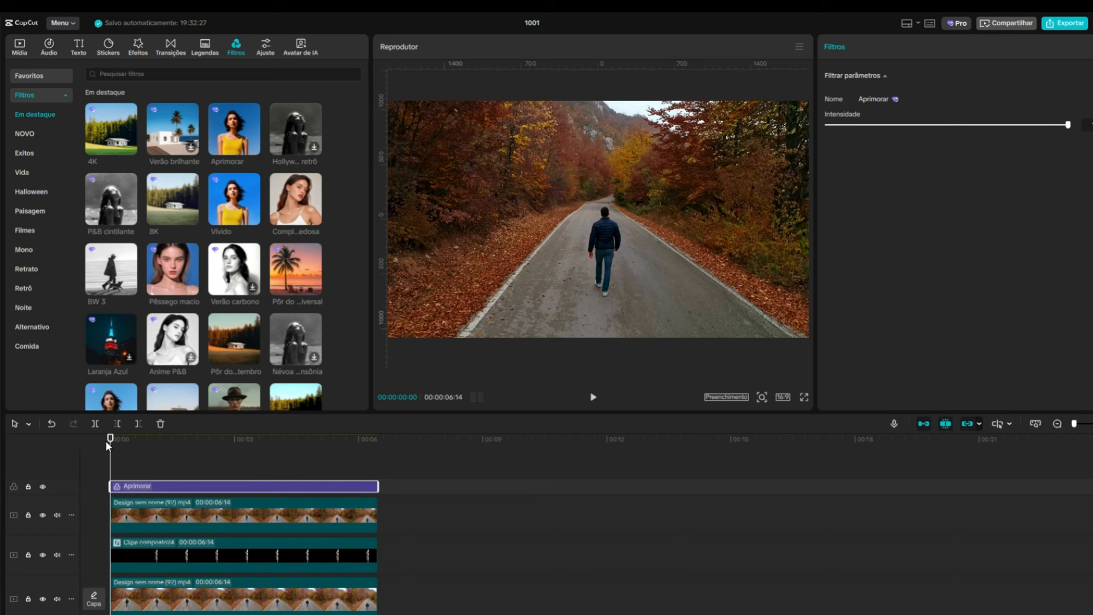
Play back the composition from the start to review the perspective text effect
{"action": "mouse_move", "coordinate": [108, 446]}
{"action": "left_mouse_down"}
{"action": "mouse_move", "coordinate": [283, 461]}
{"action": "mouse_move", "coordinate": [307, 440]}
{"action": "mouse_move", "coordinate": [375, 440]}
{"action": "mouse_move", "coordinate": [104, 431]}
{"action": "left_mouse_up"}
{"action": "left_click", "coordinate": [559, 377]}
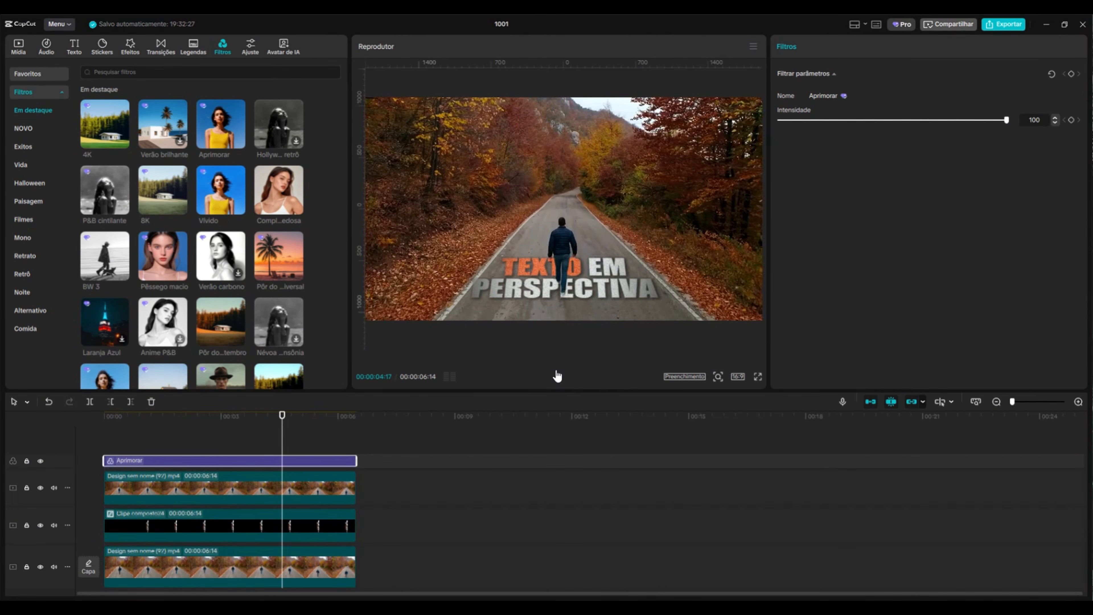
{"action": "left_click", "coordinate": [557, 376]}
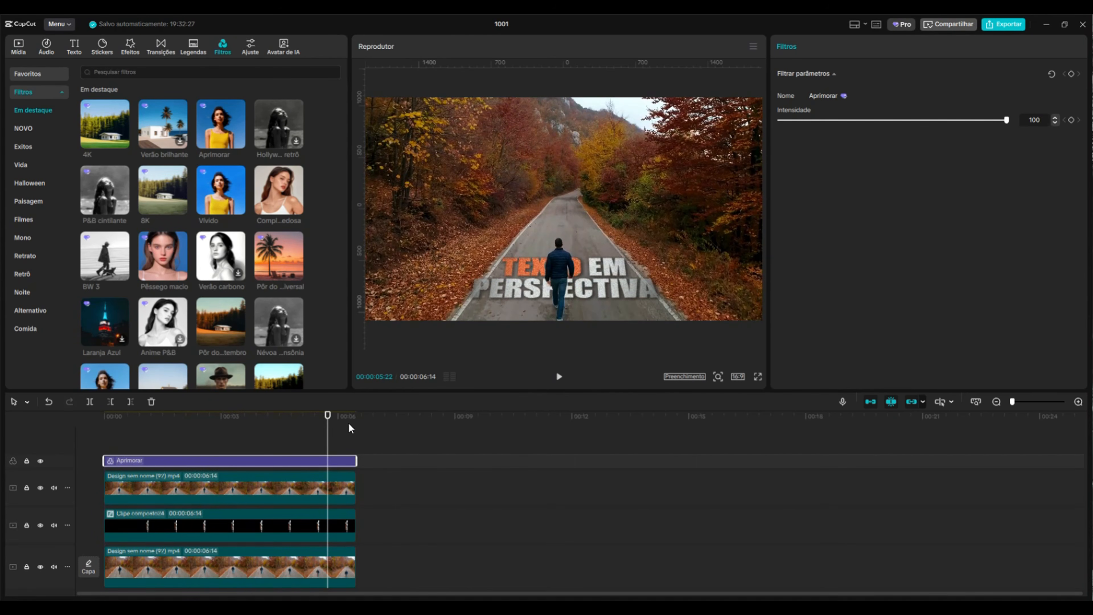
{"action": "left_click_drag", "start_coordinate": [329, 418], "coordinate": [116, 446]}
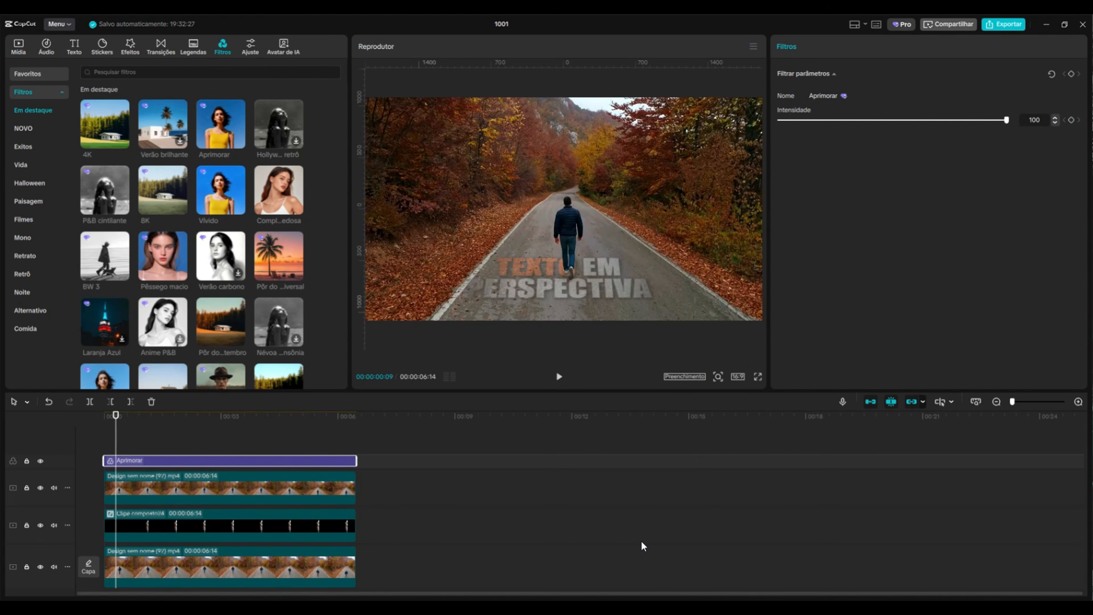
{"action": "scroll", "coordinate": [481, 485], "scroll_direction": "down", "scroll_amount": 1}
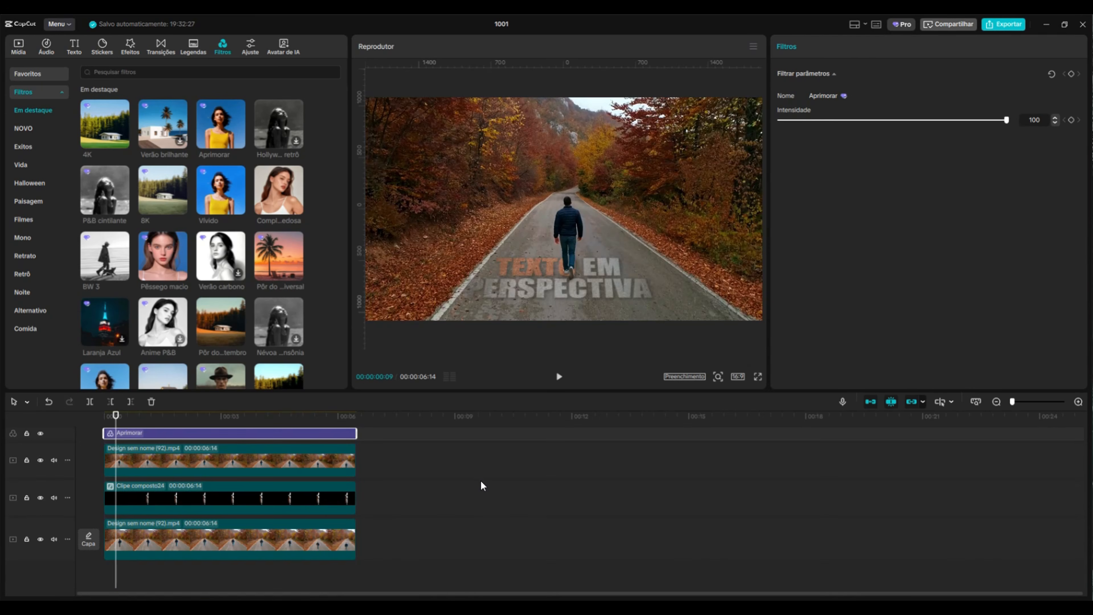
{"action": "scroll", "coordinate": [450, 488], "scroll_direction": "up", "scroll_amount": 1}
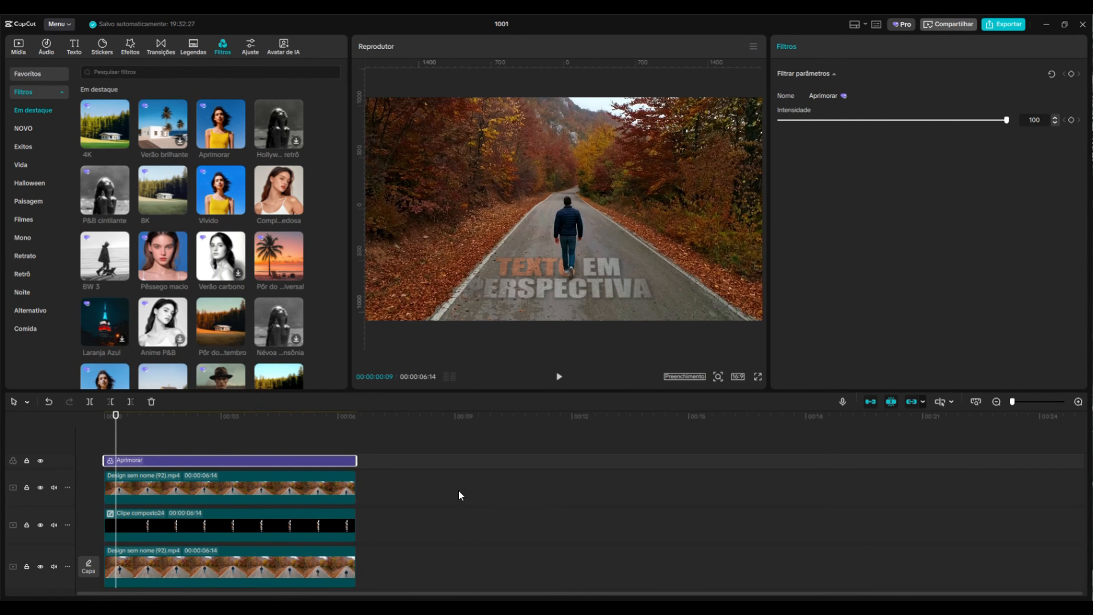
In a new project, add a default text and place the road video on the timeline
{"action": "left_click", "coordinate": [18, 45]}
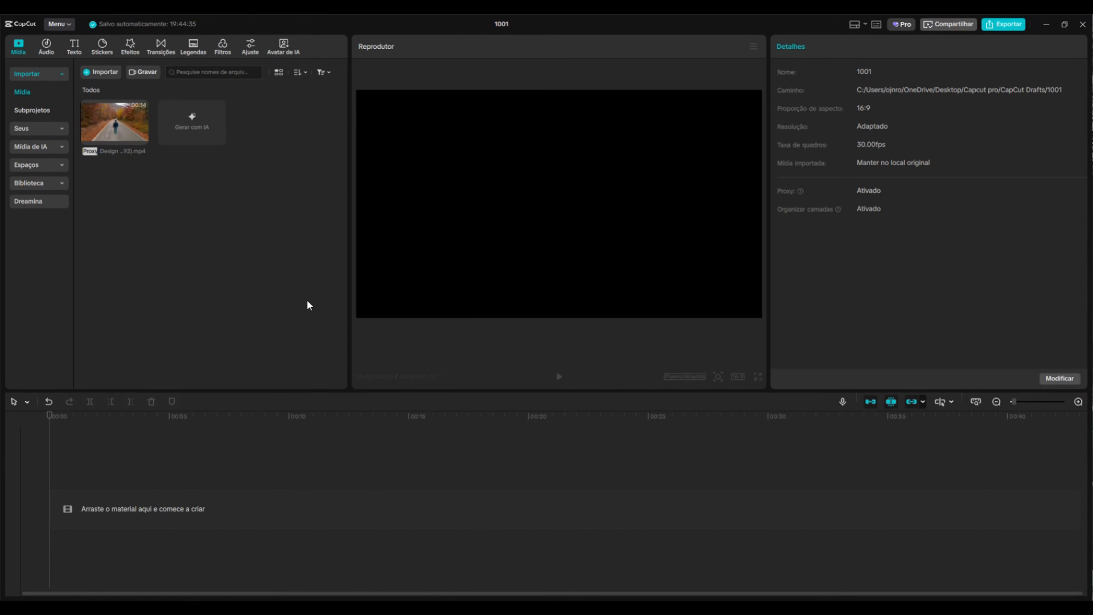
{"action": "left_click", "coordinate": [81, 46]}
{"action": "left_click", "coordinate": [122, 107]}
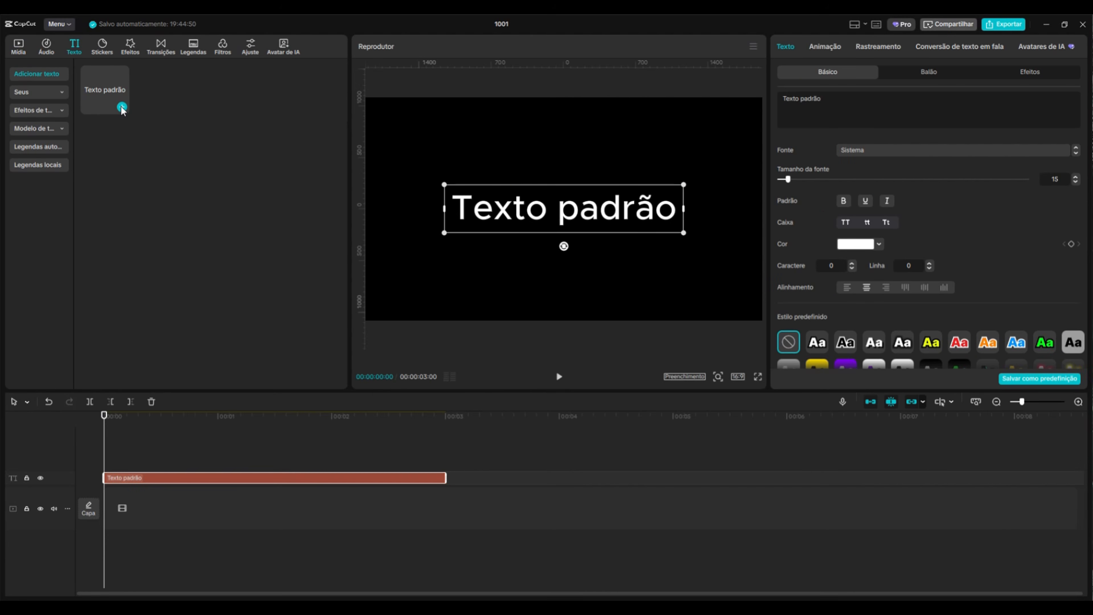
{"action": "left_click", "coordinate": [19, 46]}
{"action": "left_click_drag", "start_coordinate": [114, 122], "coordinate": [107, 512]}
Change the text content to TEXTO VAZADO
{"action": "left_click", "coordinate": [340, 479]}
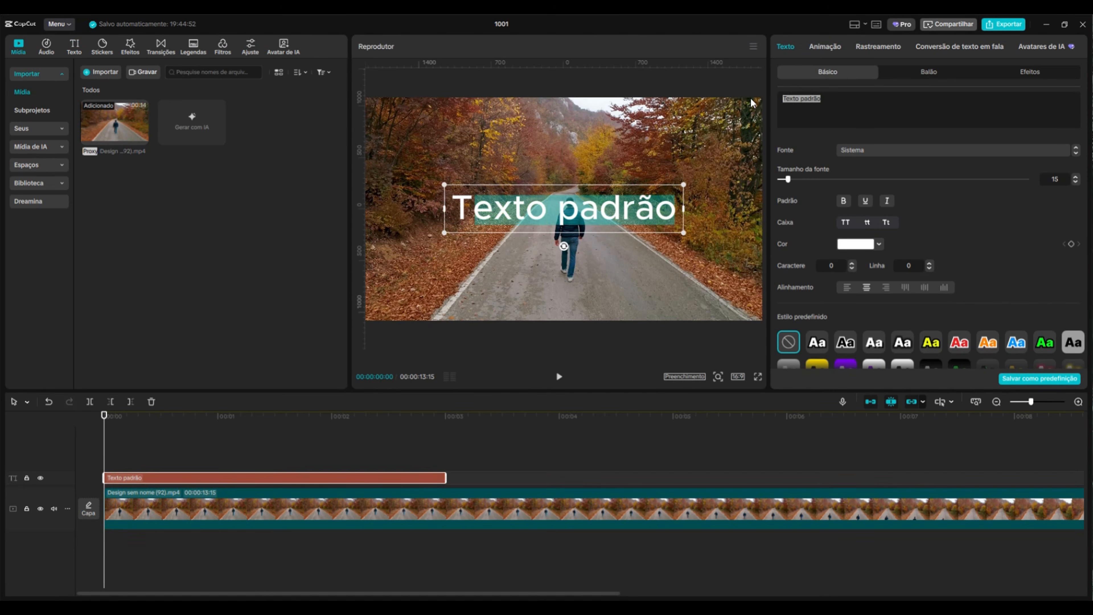
{"action": "type", "text": "TEXTO C"}
{"action": "key", "text": "BackSpace"}
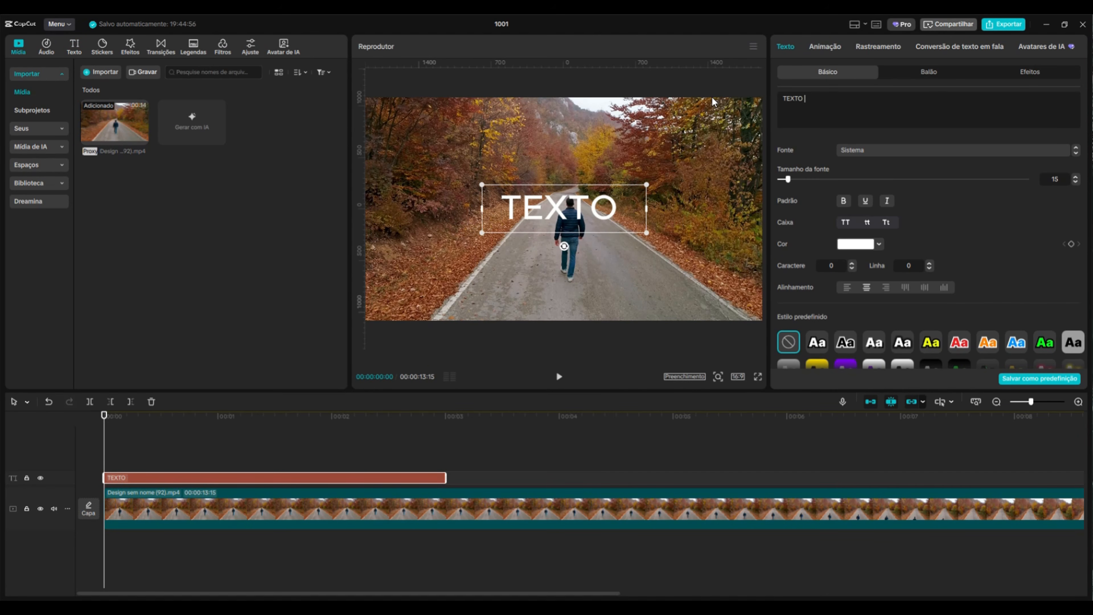
{"action": "type", "text": "VAZADO"}
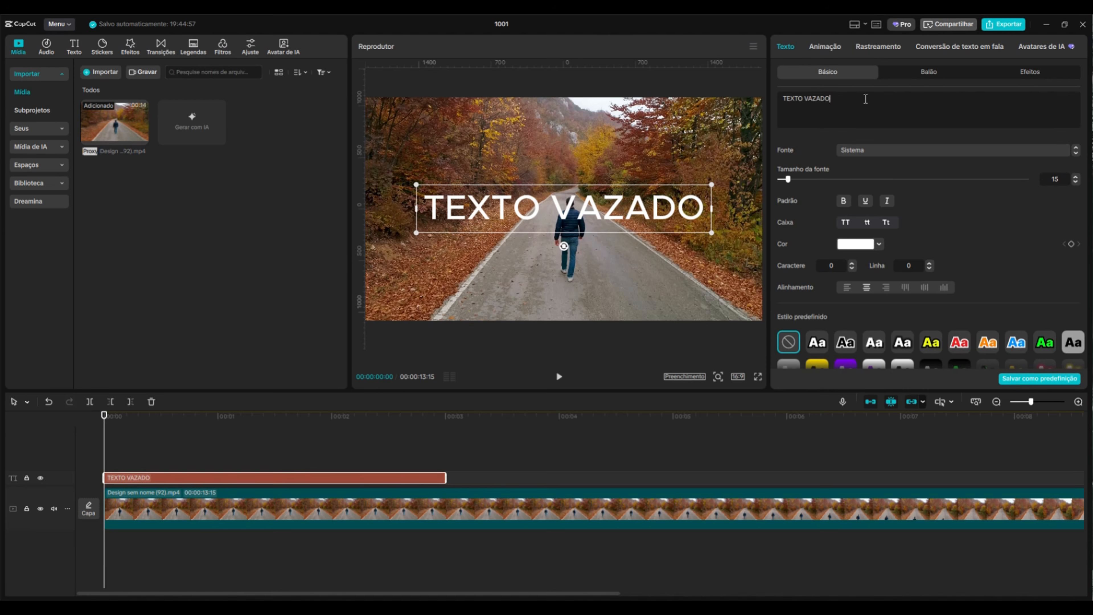
Set the text font to Impact, enlarge the text and move it slightly down over the road
{"action": "left_click", "coordinate": [908, 151]}
{"action": "left_click", "coordinate": [908, 307]}
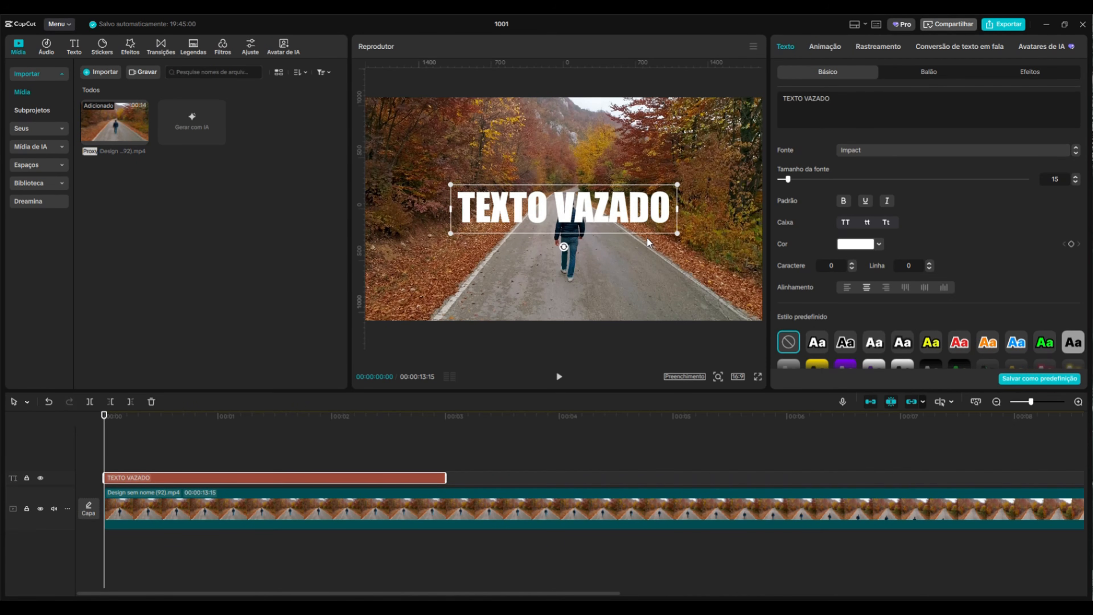
{"action": "left_click_drag", "start_coordinate": [677, 232], "coordinate": [727, 244]}
{"action": "left_click_drag", "start_coordinate": [684, 212], "coordinate": [688, 250]}
Extend the text clip so it ends together with the road video
{"action": "left_click", "coordinate": [231, 452]}
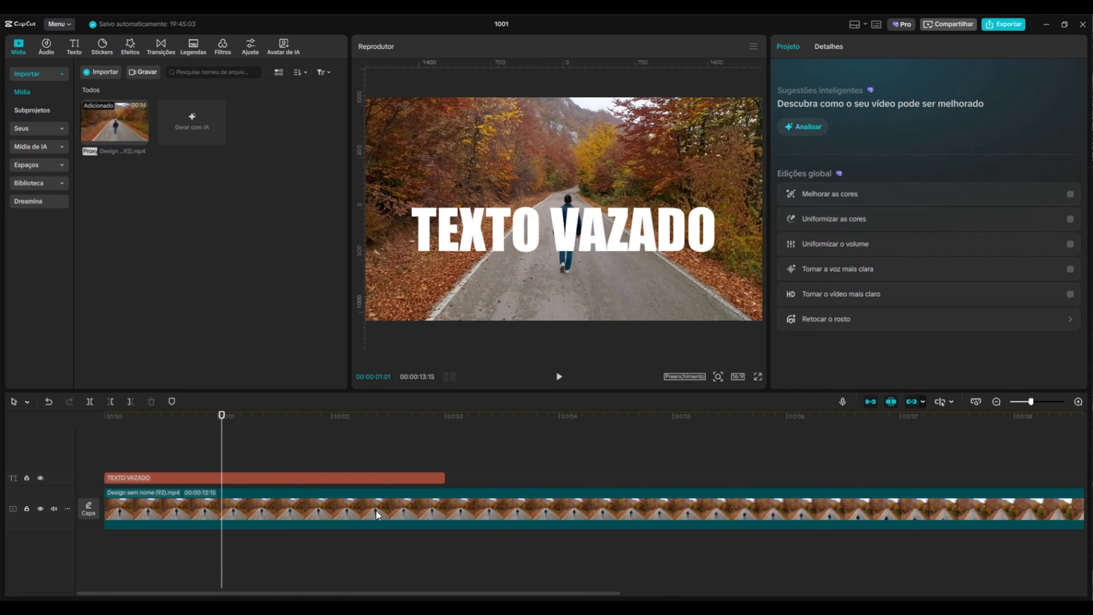
{"action": "left_click", "coordinate": [377, 512]}
{"action": "left_click", "coordinate": [443, 478]}
{"action": "left_click_drag", "start_coordinate": [443, 478], "coordinate": [1047, 477]}
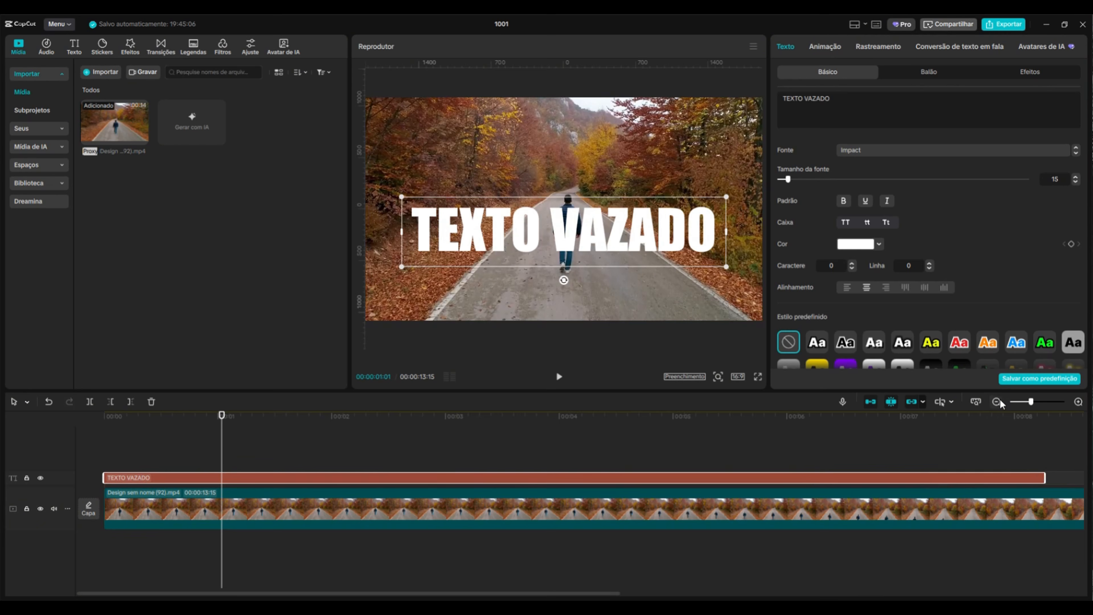
{"action": "left_click", "coordinate": [996, 401]}
{"action": "left_click_drag", "start_coordinate": [585, 482], "coordinate": [873, 480]}
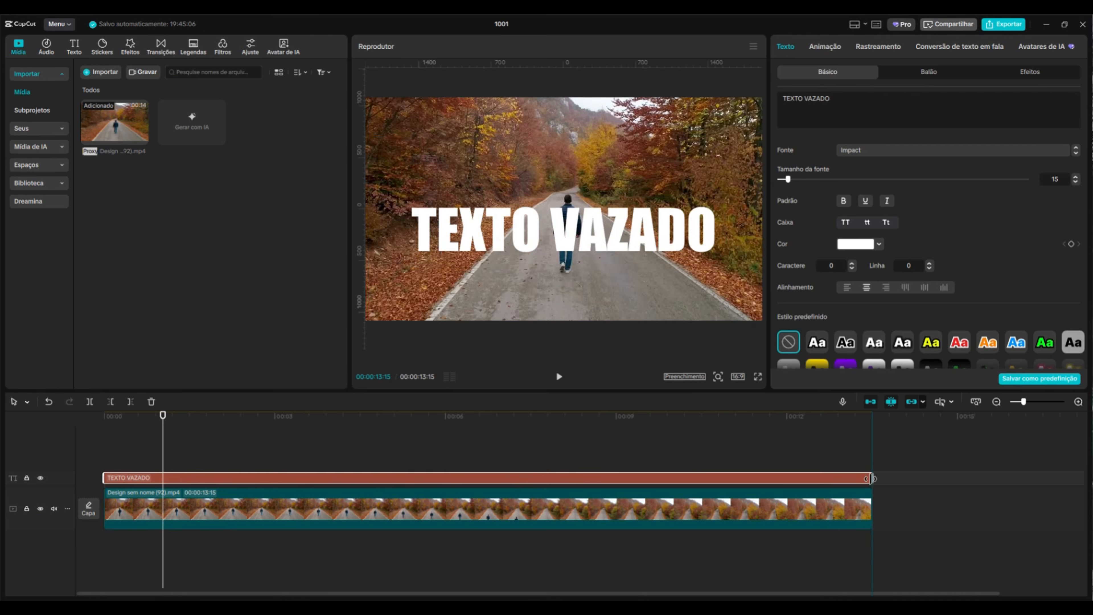
Duplicate the road video onto a track above the text and enable automatic background removal on the copy
{"action": "left_click", "coordinate": [637, 442]}
{"action": "left_click", "coordinate": [193, 439]}
{"action": "left_click_drag", "start_coordinate": [167, 434], "coordinate": [203, 409]}
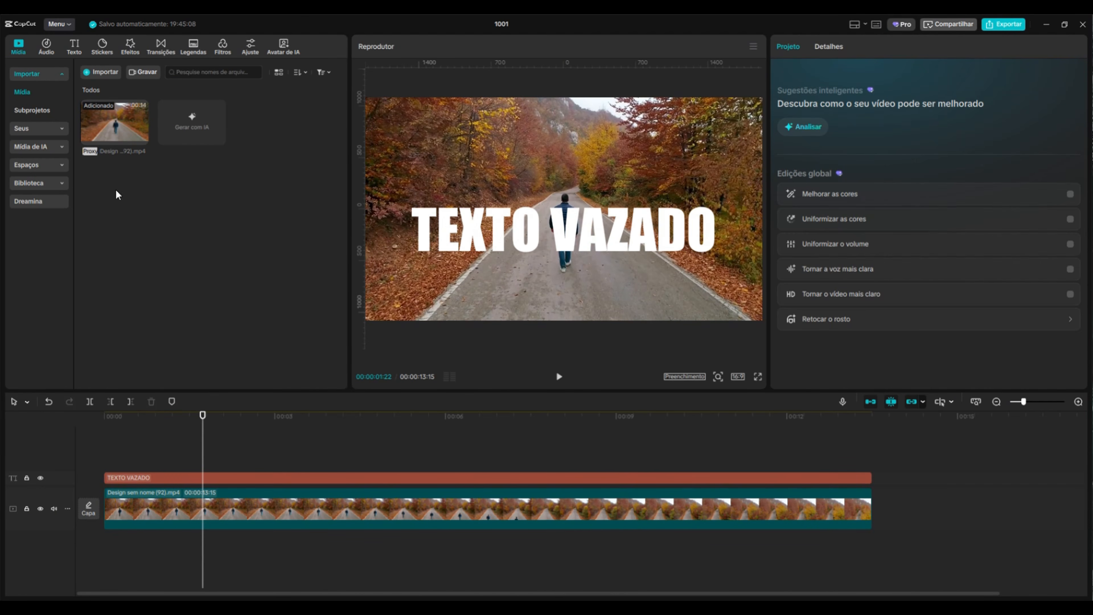
{"action": "left_click", "coordinate": [235, 509]}
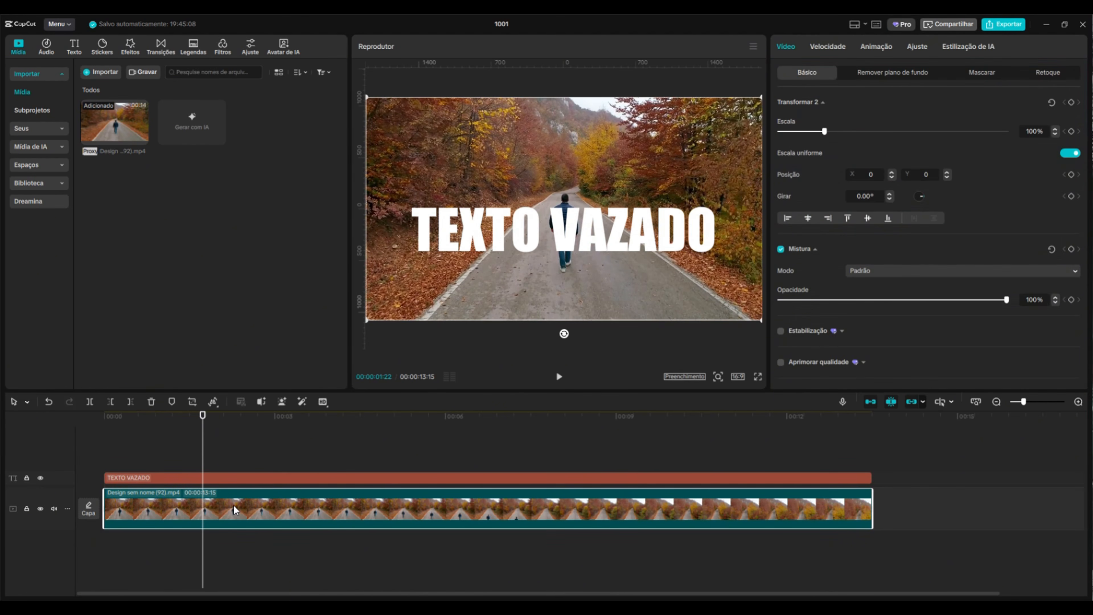
{"action": "left_click_drag", "start_coordinate": [220, 508], "coordinate": [151, 431], "text": "alt"}
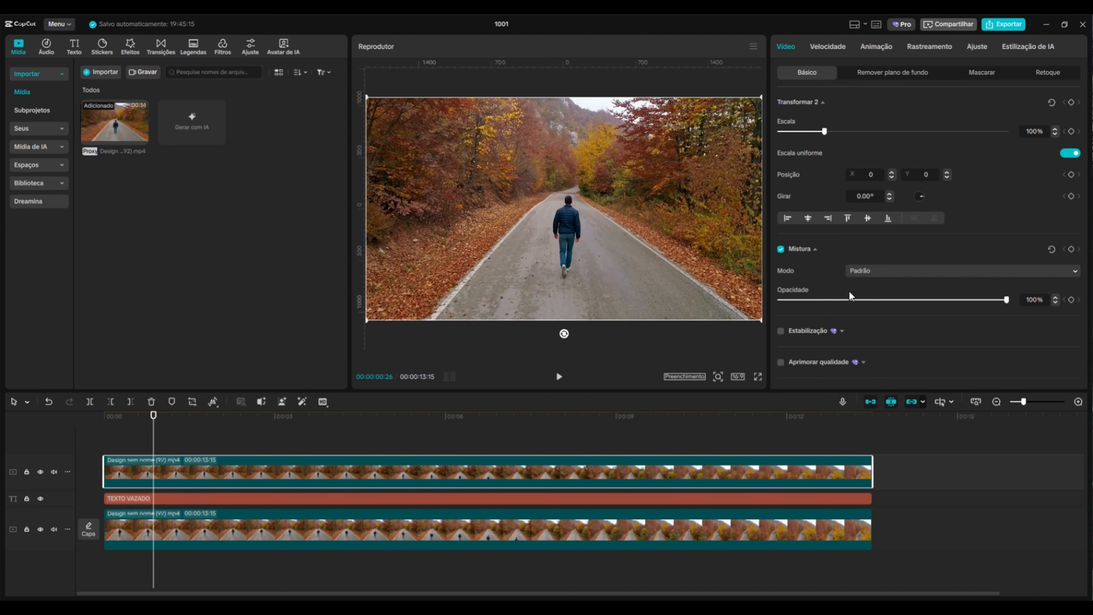
{"action": "left_click", "coordinate": [880, 73]}
{"action": "left_click", "coordinate": [780, 103]}
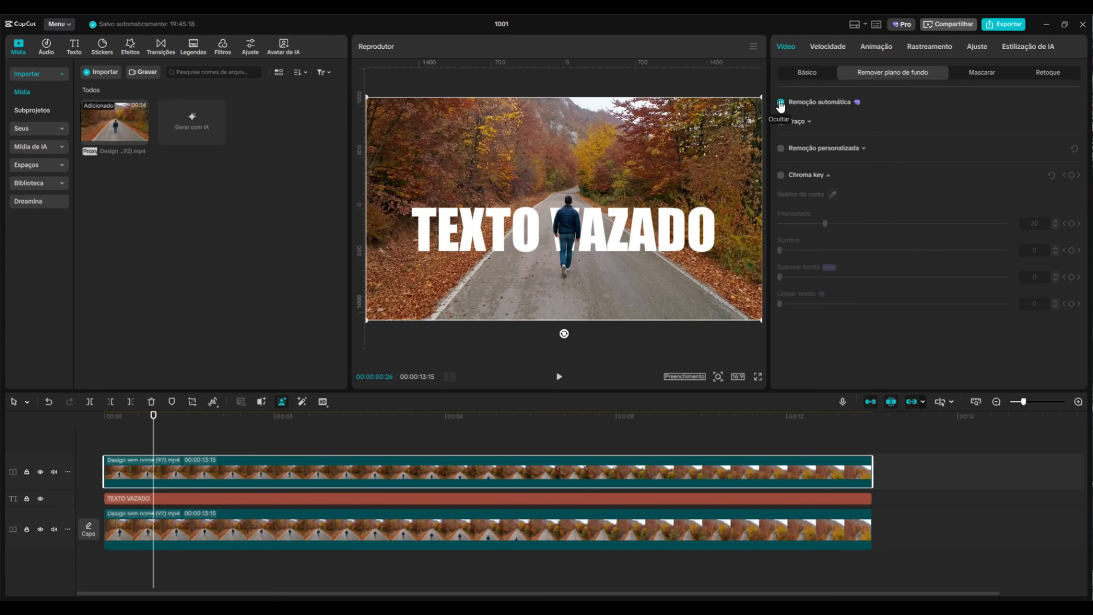
Select all clips and trim them to end at the playhead, about 4 seconds 27 frames
{"action": "left_click_drag", "start_coordinate": [154, 417], "coordinate": [399, 515]}
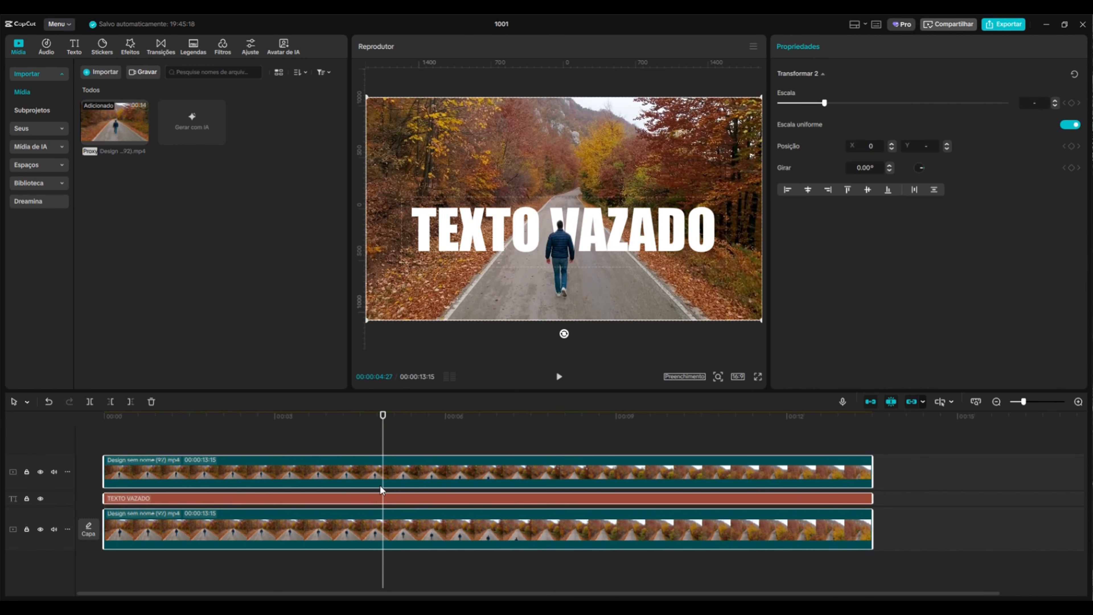
{"action": "key", "text": "w"}
{"action": "left_click_drag", "start_coordinate": [382, 425], "coordinate": [180, 460]}
Duplicate the text onto the top track and color the copy black (000000)
{"action": "left_click", "coordinate": [217, 500]}
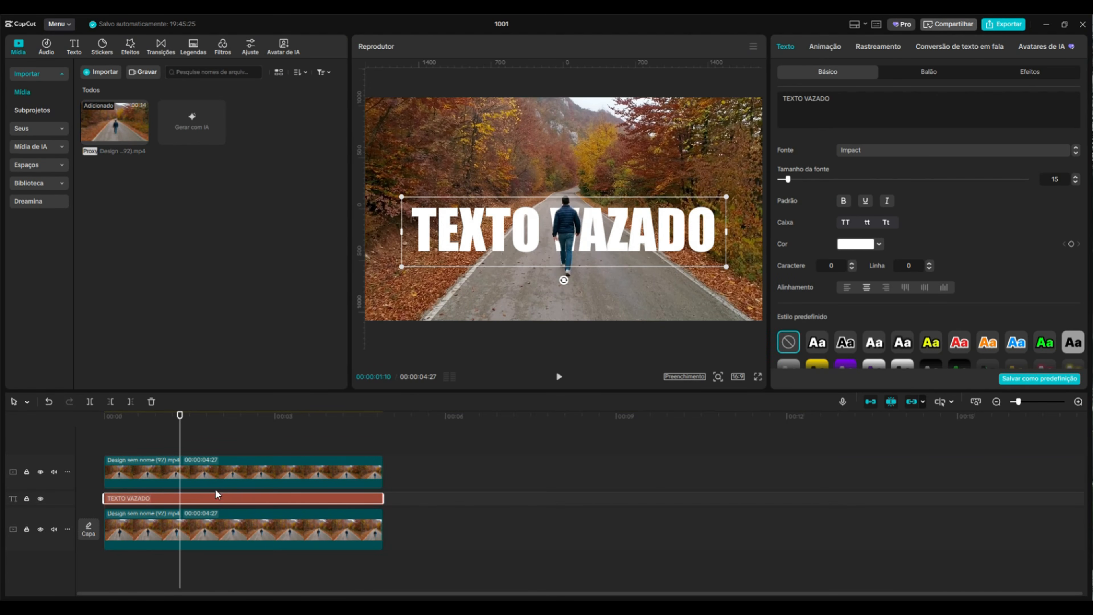
{"action": "left_click_drag", "start_coordinate": [216, 494], "coordinate": [202, 444]}
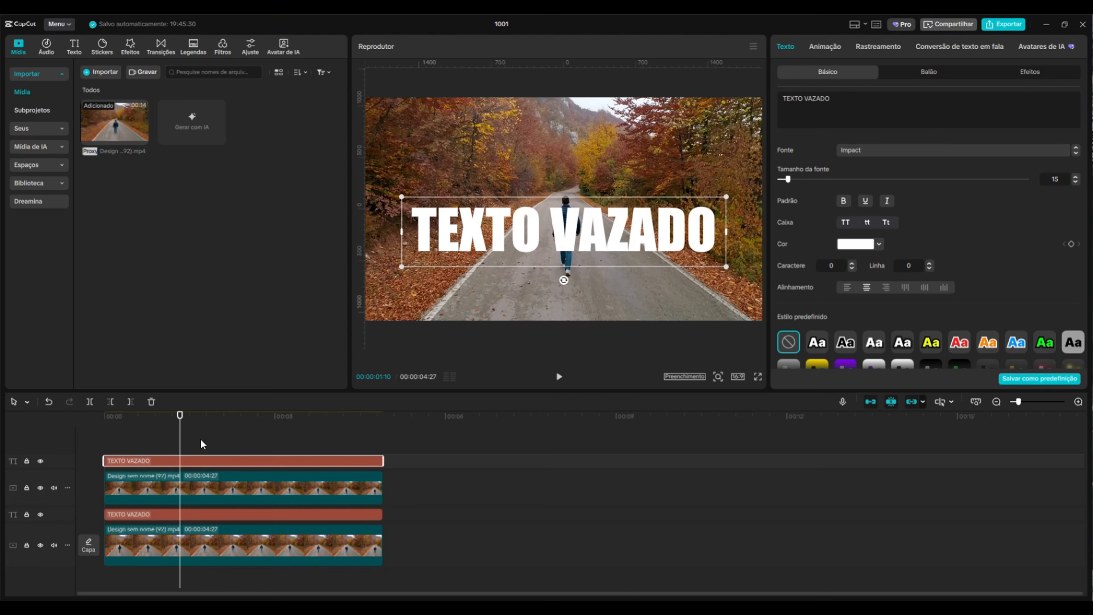
{"action": "left_click", "coordinate": [856, 245]}
{"action": "left_click_drag", "start_coordinate": [815, 320], "coordinate": [741, 377]}
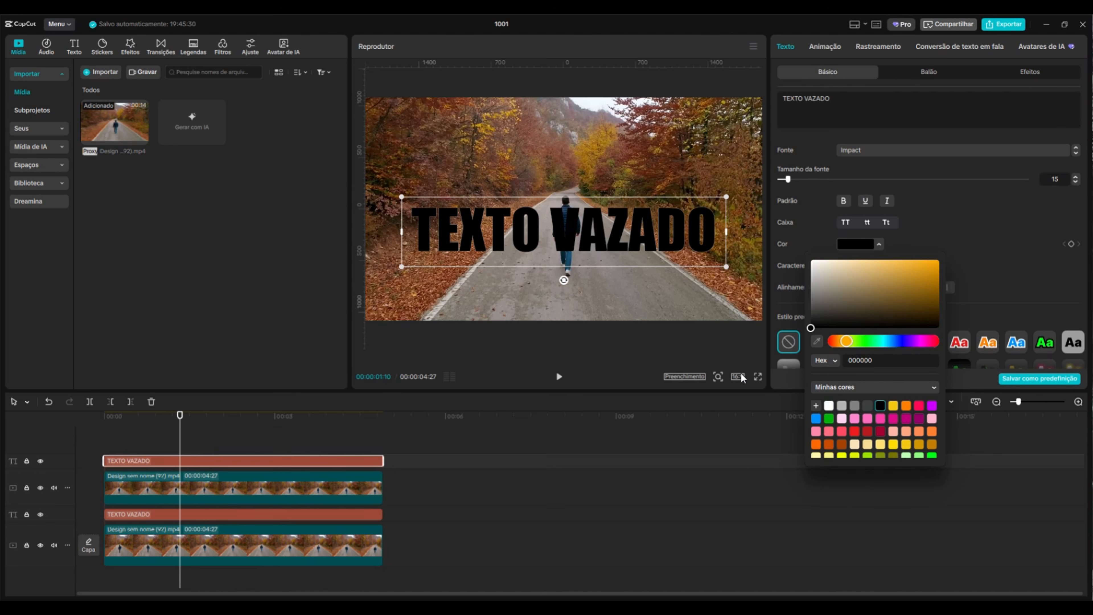
{"action": "left_click", "coordinate": [1017, 277]}
Enable a white stroke (Traço) on the black top text
{"action": "scroll", "coordinate": [977, 259], "scroll_direction": "down", "scroll_amount": 6}
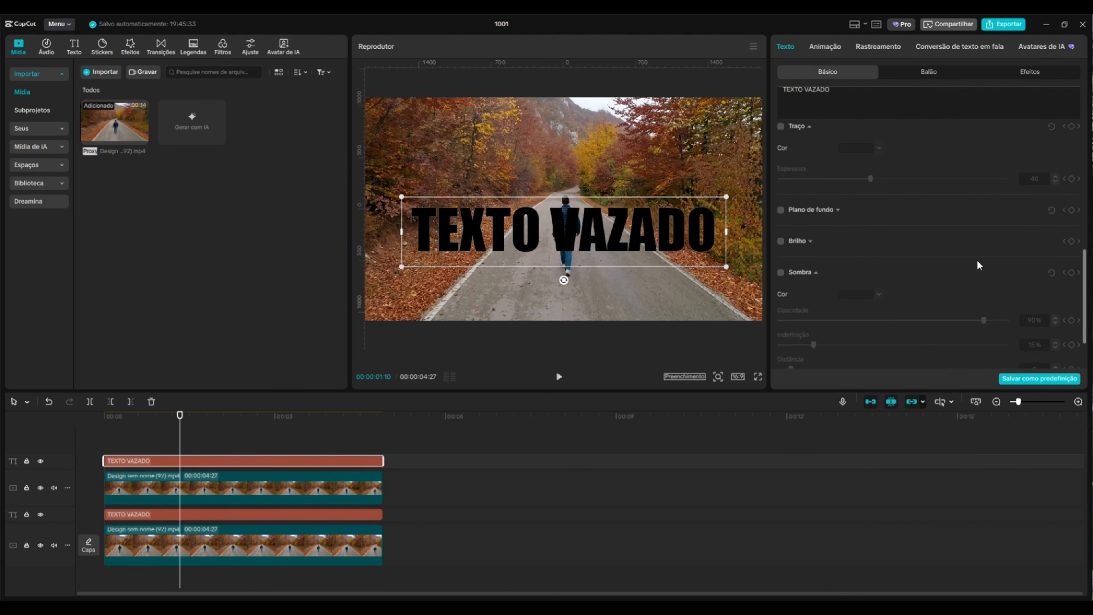
{"action": "scroll", "coordinate": [977, 260], "scroll_direction": "up", "scroll_amount": 3}
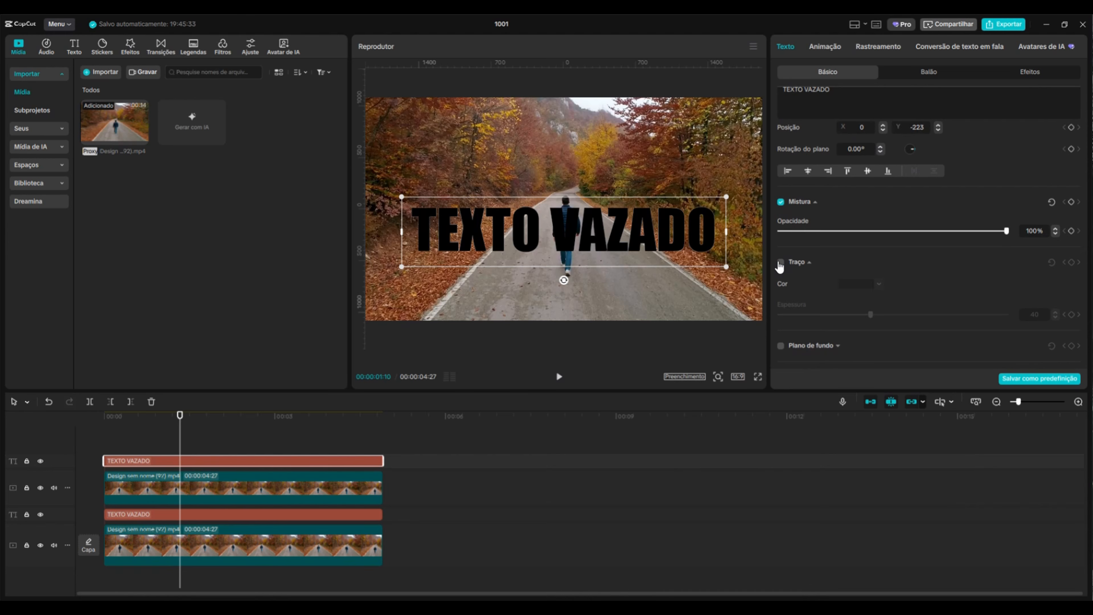
{"action": "left_click", "coordinate": [780, 262]}
{"action": "left_click", "coordinate": [864, 290]}
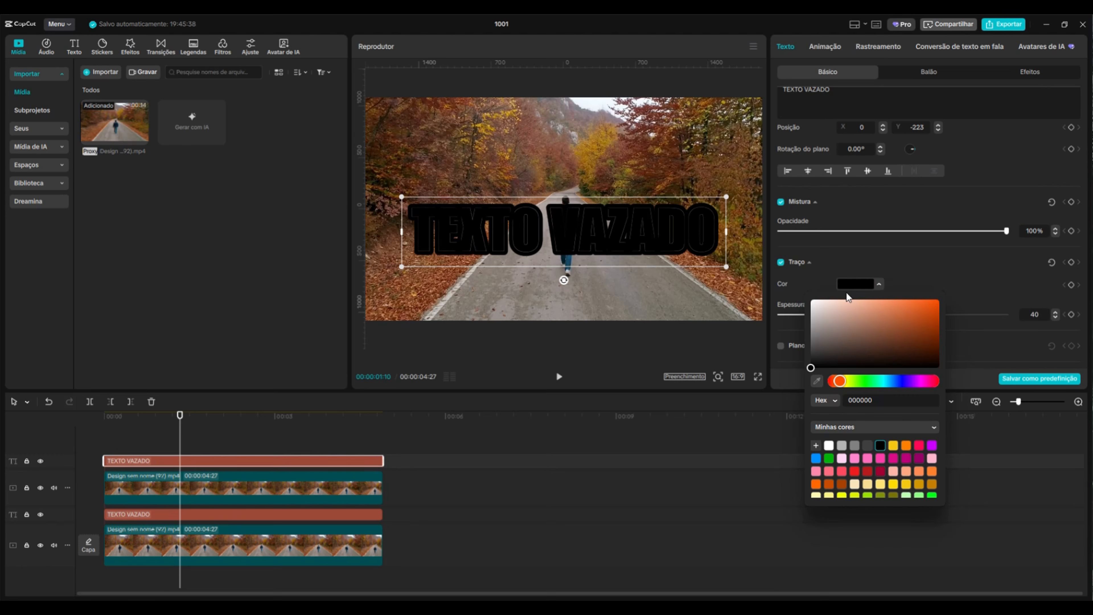
{"action": "left_click", "coordinate": [816, 292]}
{"action": "left_click", "coordinate": [950, 269]}
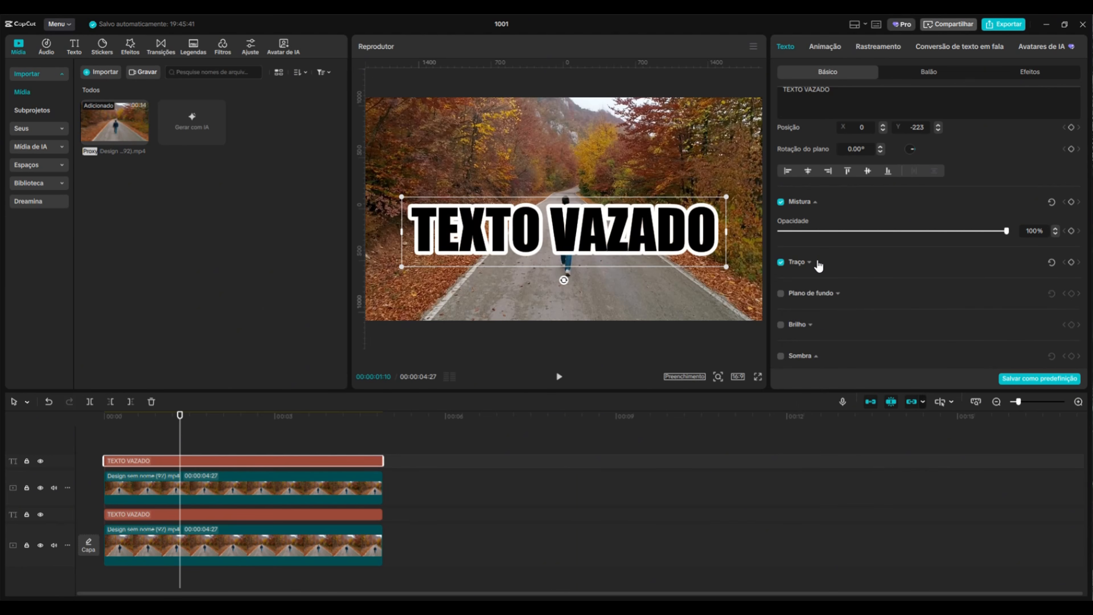
{"action": "left_click", "coordinate": [809, 263]}
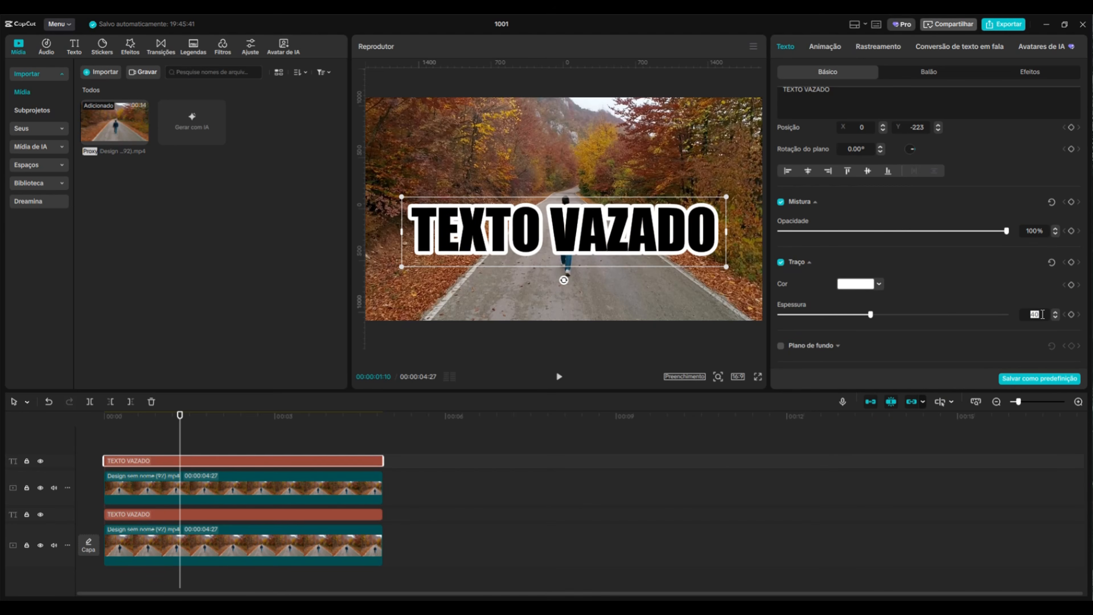
Set the white stroke thickness on the black top text to 7
{"action": "type", "text": "7"}
{"action": "key", "text": "Return"}
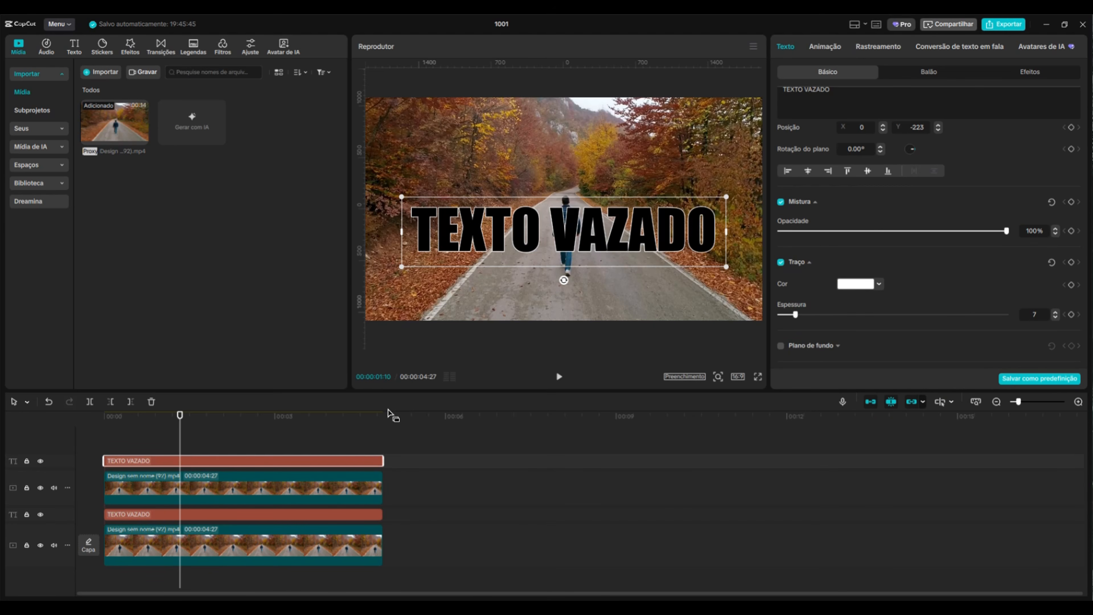
{"action": "mouse_move", "coordinate": [179, 424]}
{"action": "left_mouse_down"}
{"action": "mouse_move", "coordinate": [87, 434]}
{"action": "mouse_move", "coordinate": [162, 435]}
{"action": "left_mouse_up"}
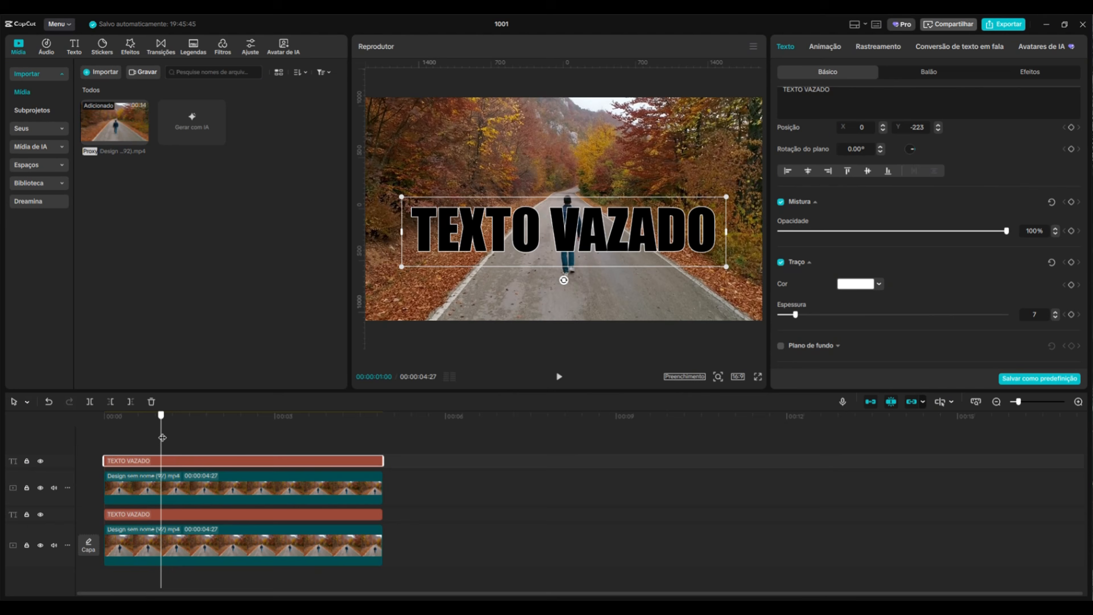
Convert the black top text into a compound clip
{"action": "right_click", "coordinate": [198, 460]}
{"action": "left_click", "coordinate": [251, 470]}
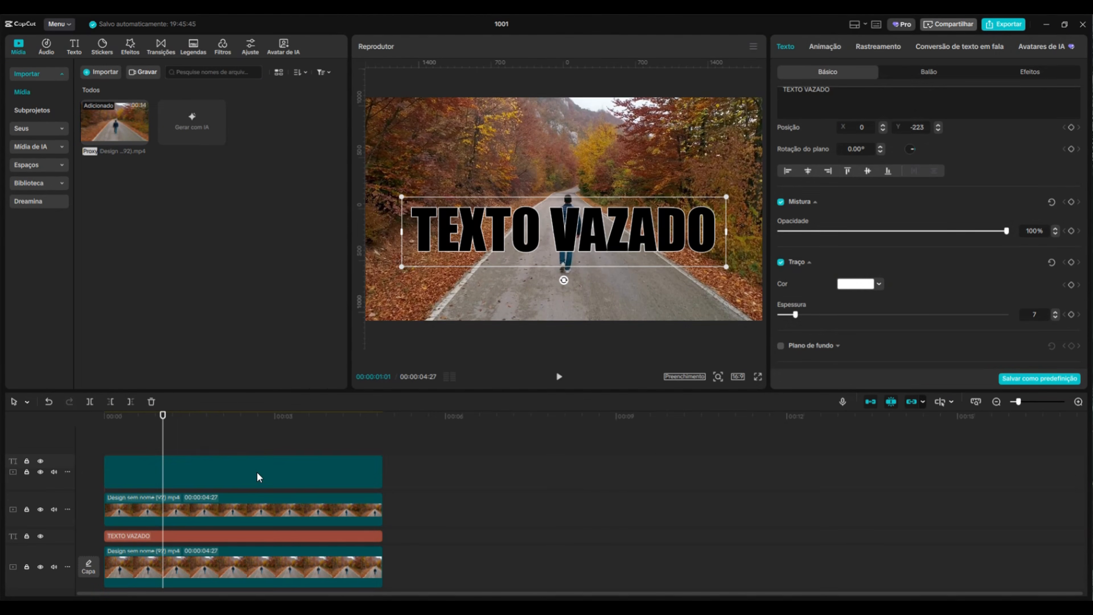
{"action": "left_click_drag", "start_coordinate": [167, 418], "coordinate": [255, 479]}
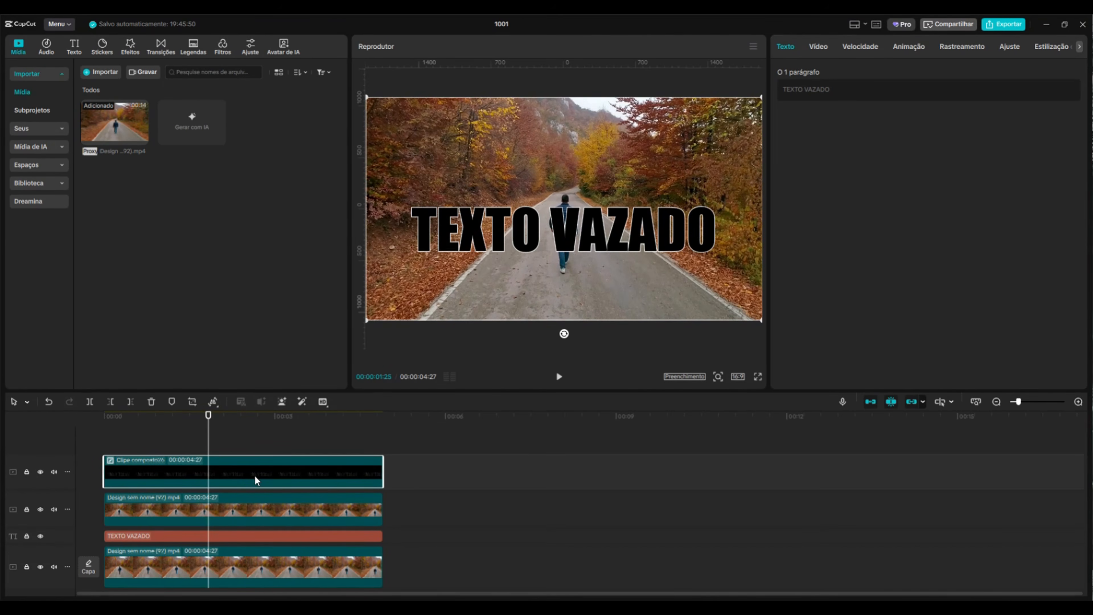
Set the compound clip's blend mode to Iluminar and play the preview from the start
{"action": "left_click", "coordinate": [817, 46]}
{"action": "scroll", "coordinate": [961, 149], "scroll_direction": "down", "scroll_amount": 2}
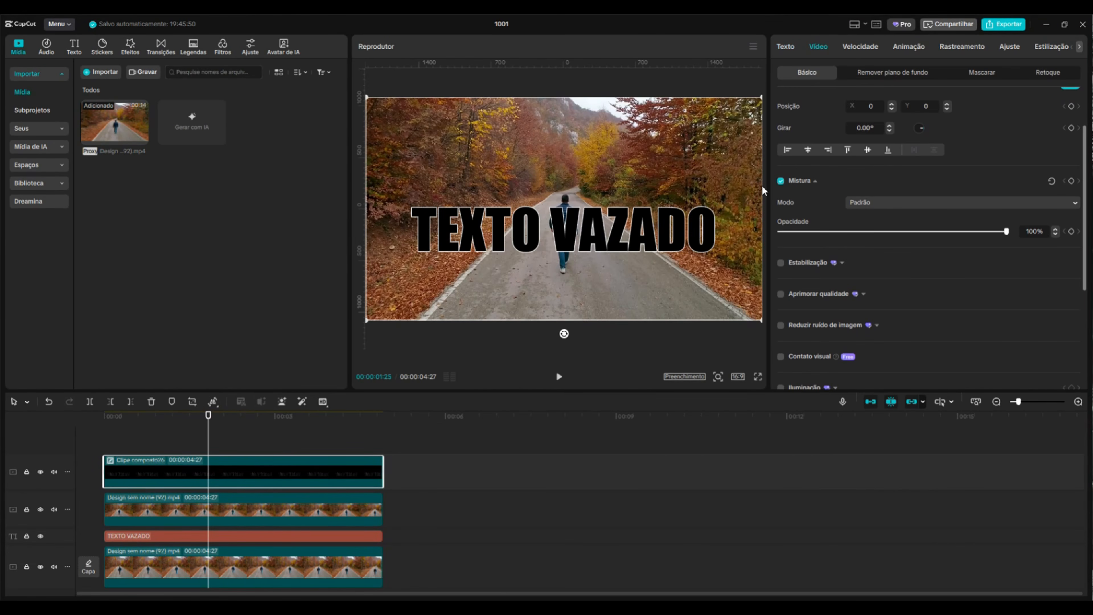
{"action": "left_click", "coordinate": [875, 206]}
{"action": "left_click", "coordinate": [884, 243]}
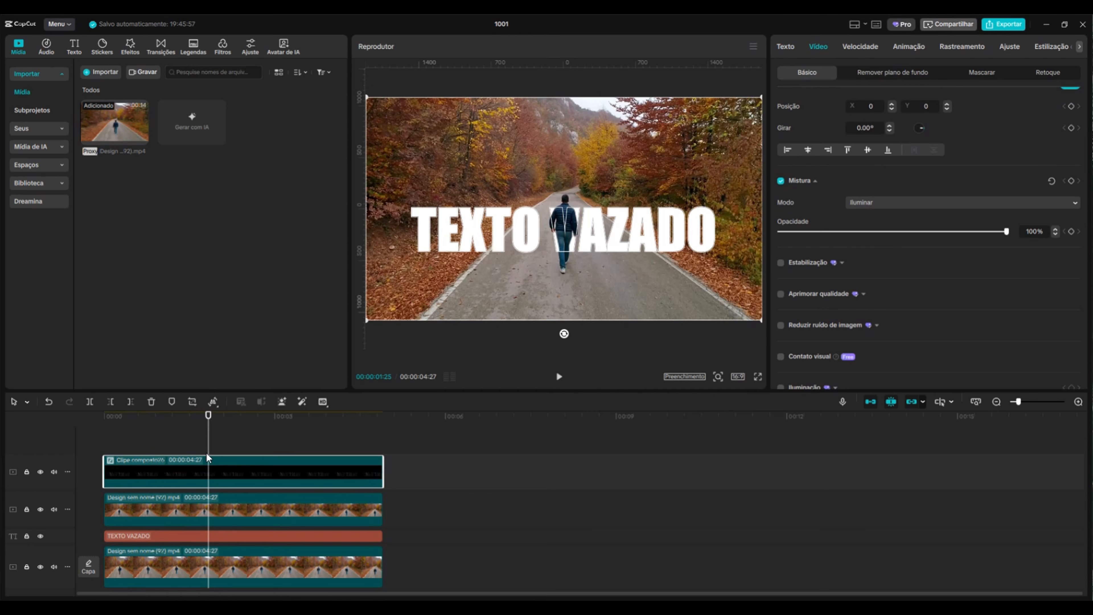
{"action": "left_click_drag", "start_coordinate": [207, 427], "coordinate": [103, 428]}
{"action": "left_click", "coordinate": [559, 377]}
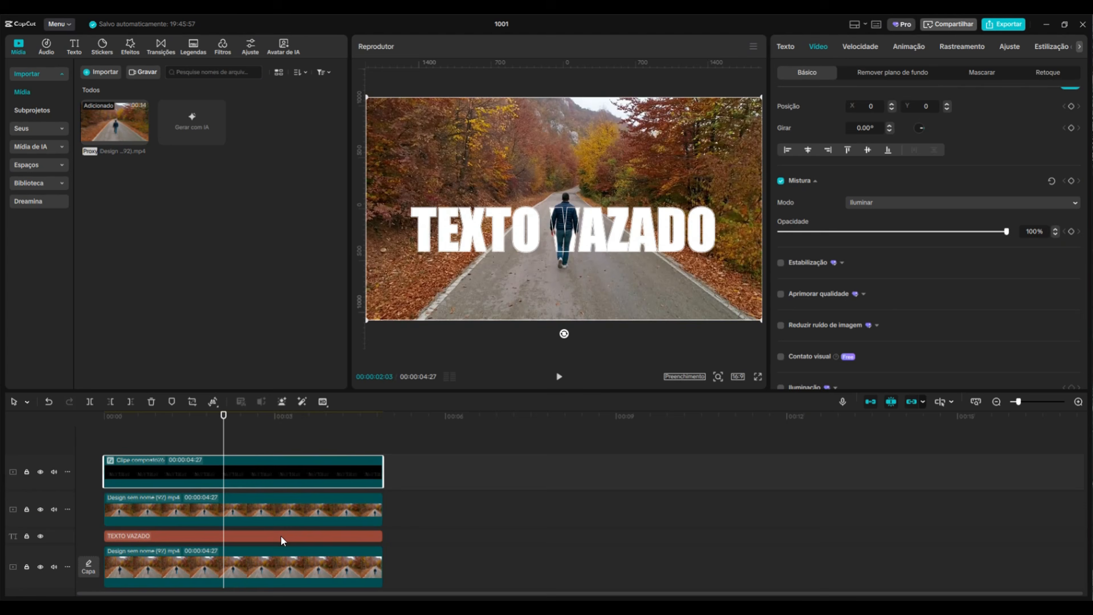
Color the lower TEXTO VAZADO text orange (FF8C55) from the color swatches
{"action": "left_click", "coordinate": [282, 536]}
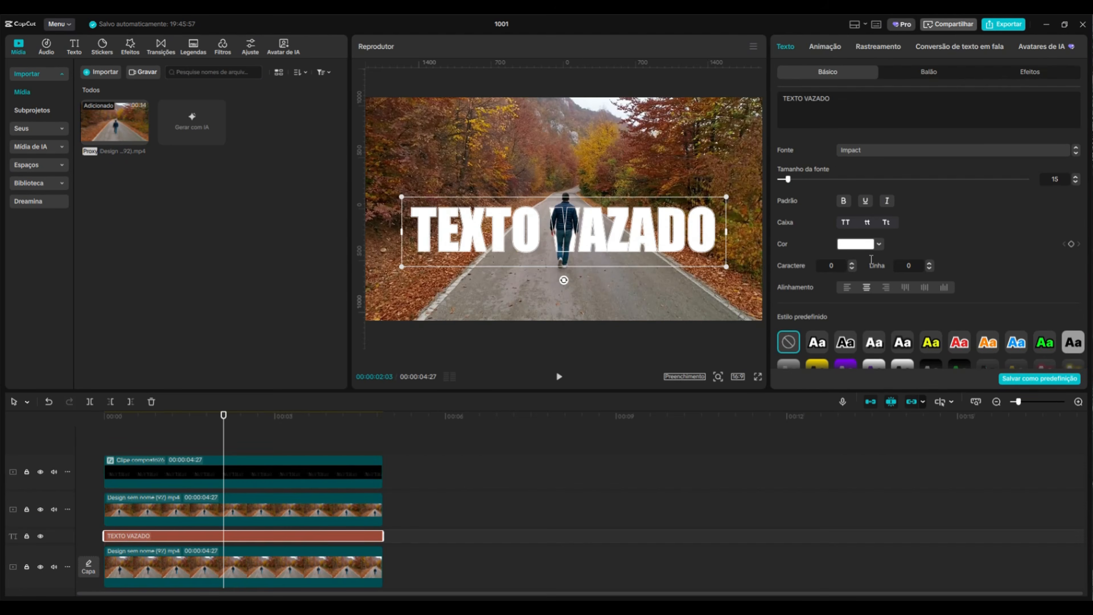
{"action": "left_click", "coordinate": [854, 248]}
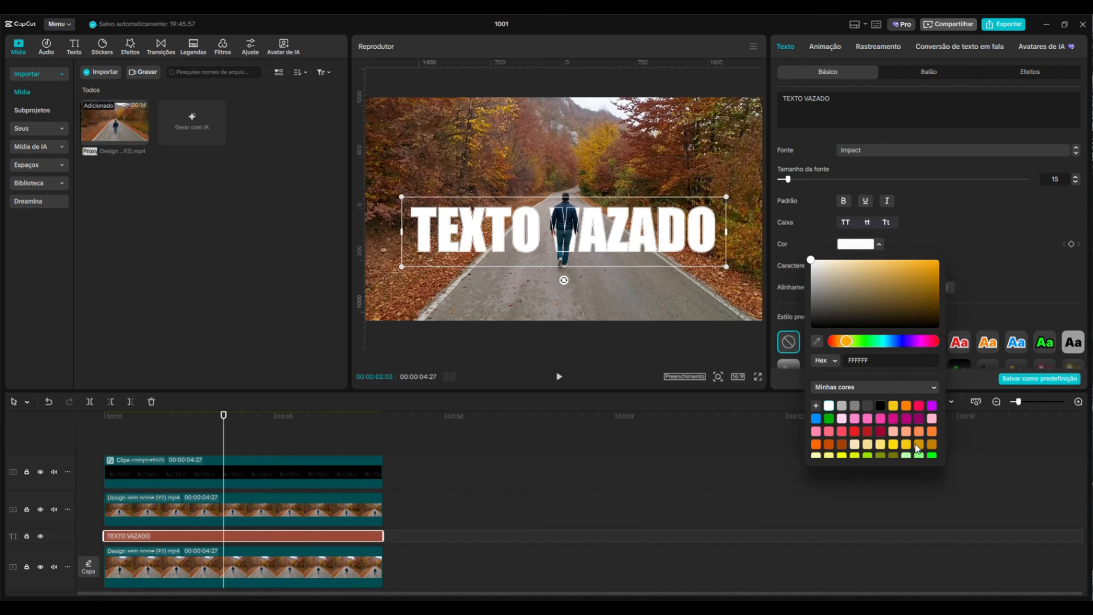
{"action": "left_click", "coordinate": [918, 433]}
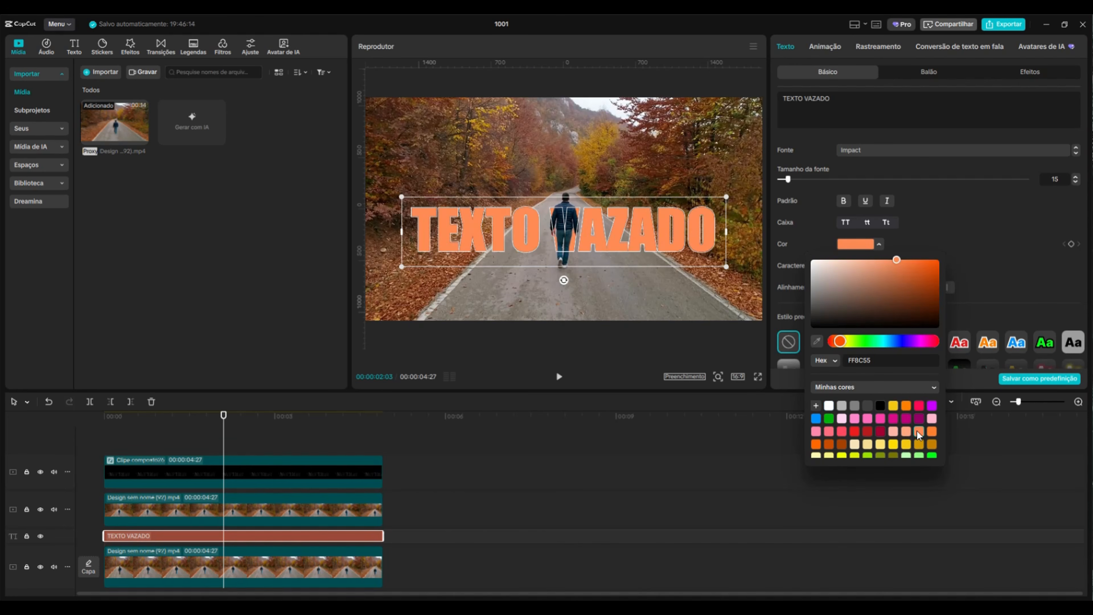
{"action": "left_click", "coordinate": [931, 431]}
{"action": "left_click", "coordinate": [905, 433]}
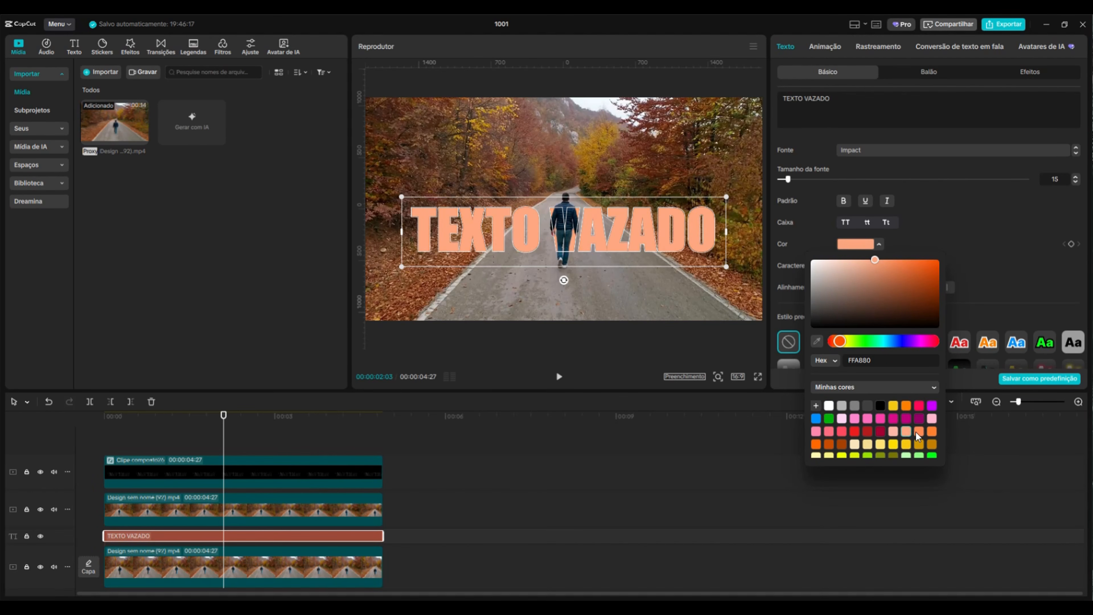
{"action": "left_click", "coordinate": [916, 434]}
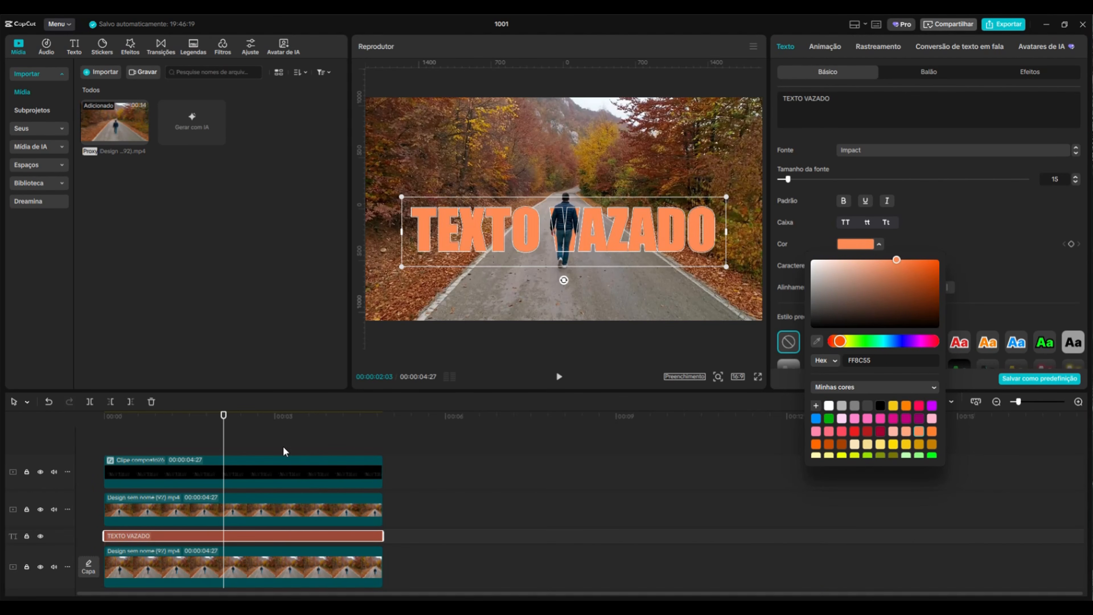
Open the compound clip, set its text stroke color to the same orange swatch, and return to the main timeline
{"action": "double_click", "coordinate": [237, 485]}
{"action": "left_click", "coordinate": [219, 475]}
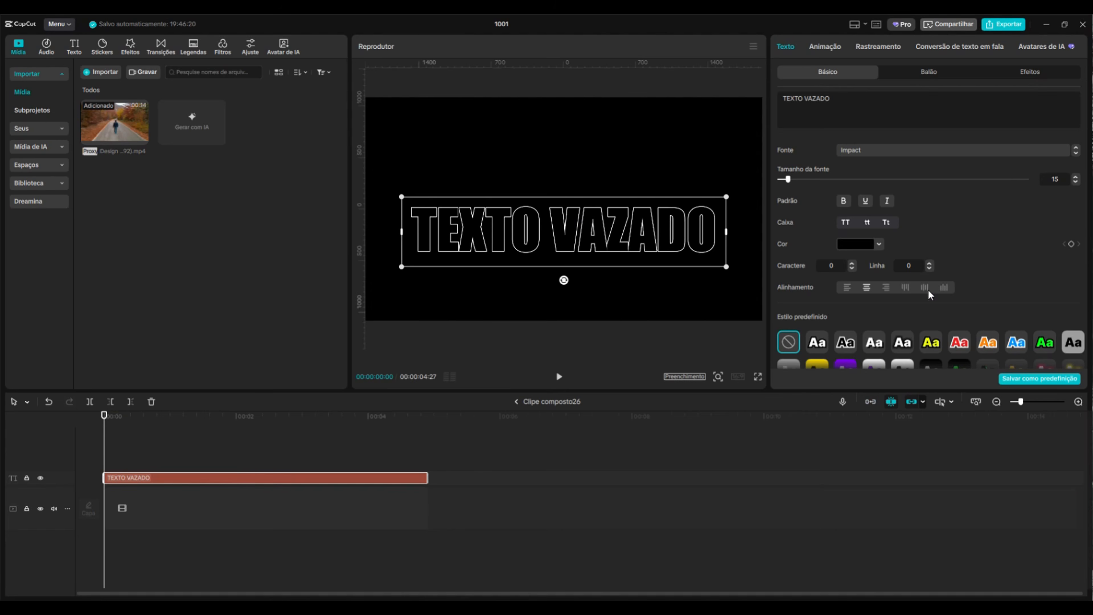
{"action": "scroll", "coordinate": [948, 230], "scroll_direction": "down", "scroll_amount": 3}
{"action": "scroll", "coordinate": [948, 228], "scroll_direction": "down", "scroll_amount": 5}
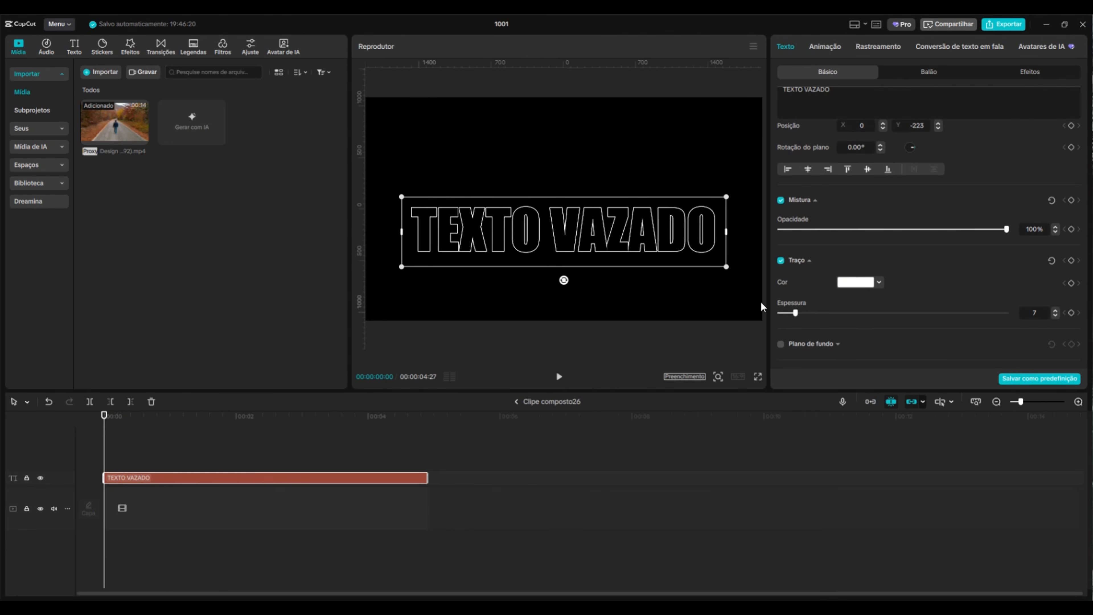
{"action": "left_click", "coordinate": [858, 286]}
{"action": "left_click", "coordinate": [918, 470]}
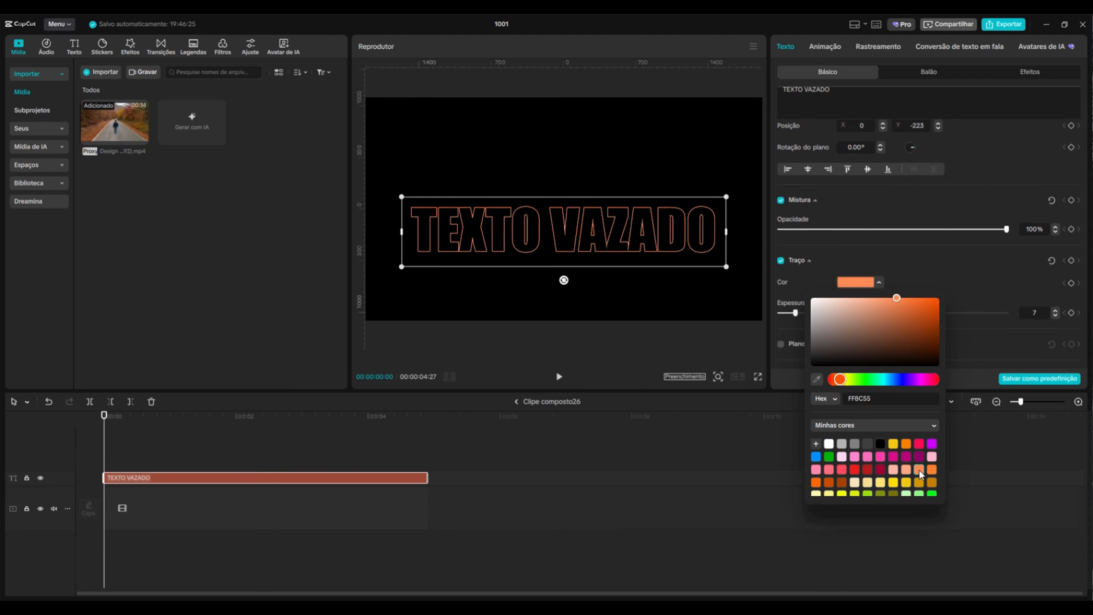
{"action": "left_click", "coordinate": [516, 401]}
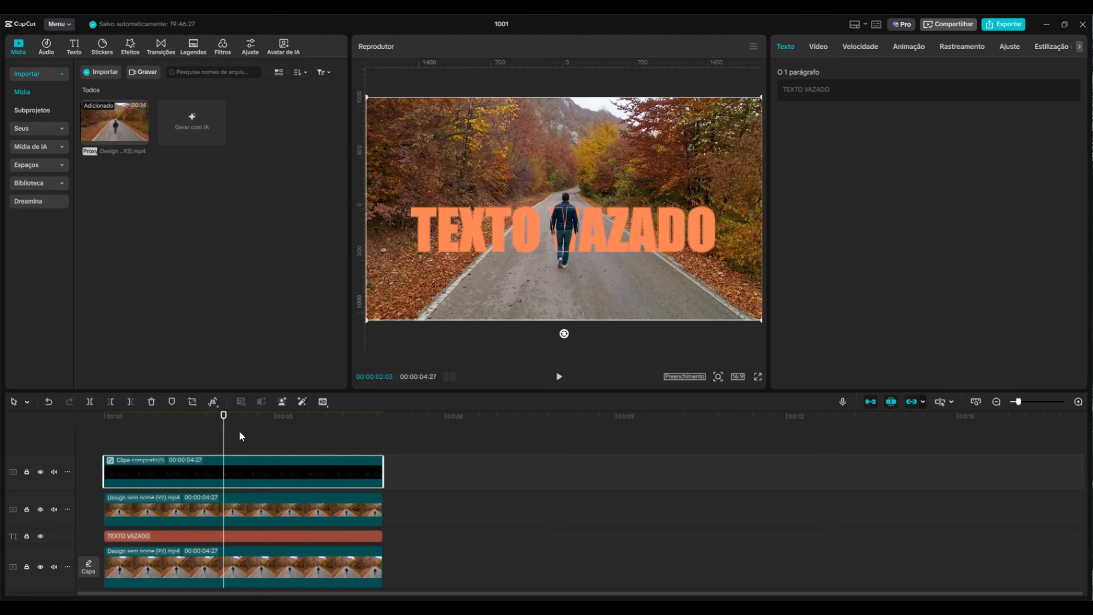
{"action": "left_click_drag", "start_coordinate": [228, 420], "coordinate": [129, 457]}
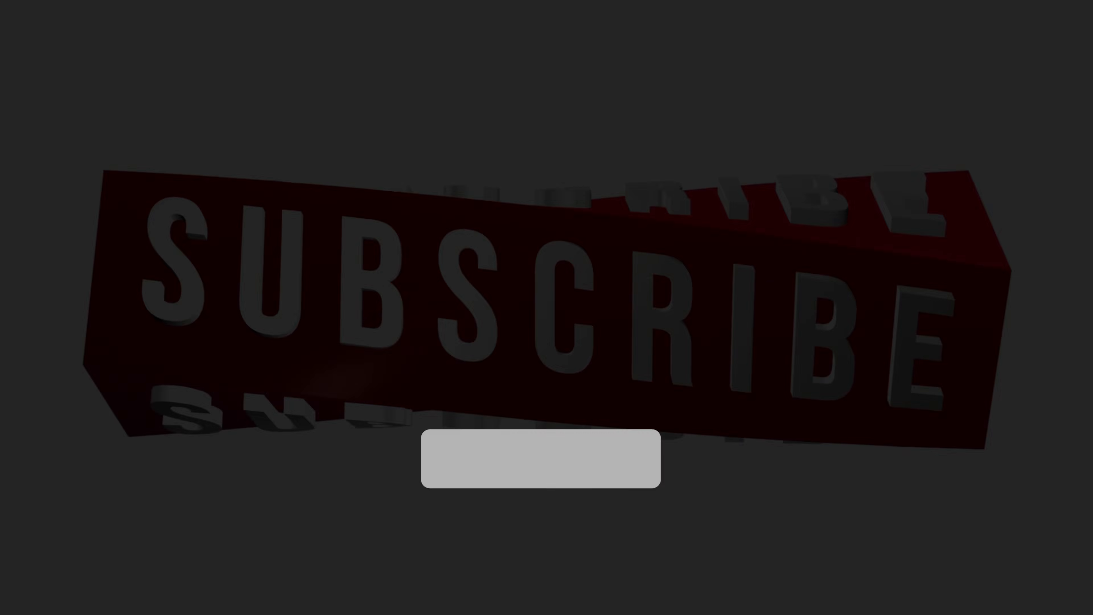